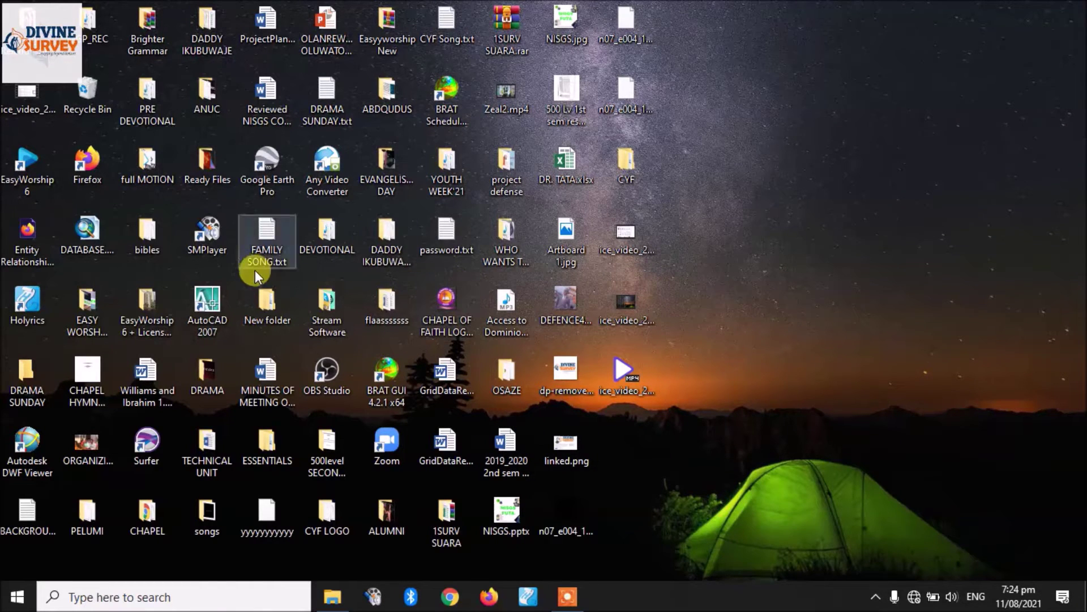
Step: Launch AutoCAD 2007 from the desktop and maximise it with a blank Drawing1.dwg
{"action": "double_click", "coordinate": [222, 306]}
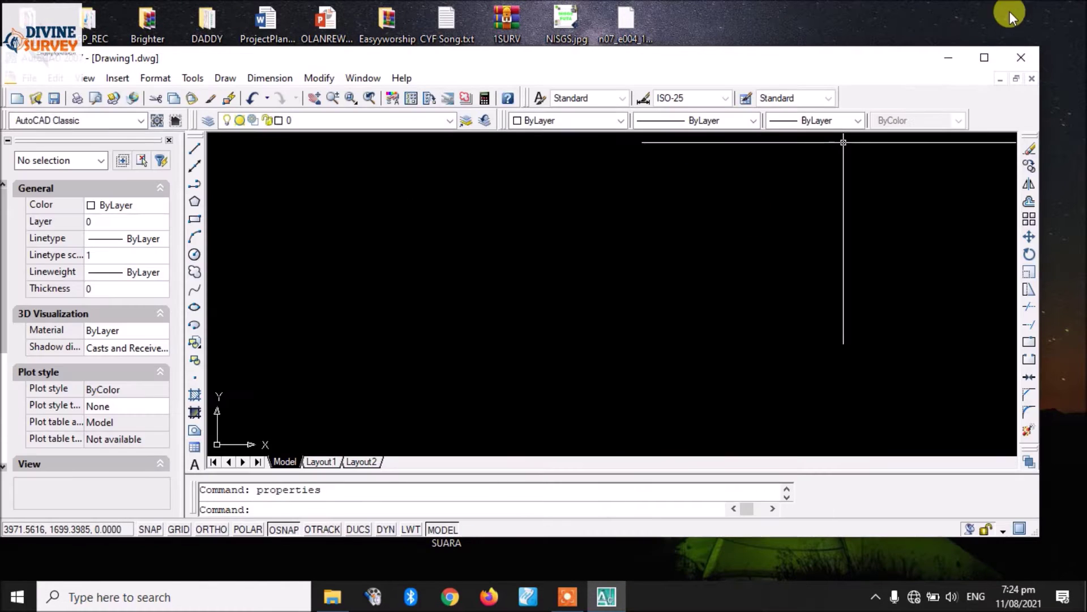
{"action": "left_click", "coordinate": [985, 57]}
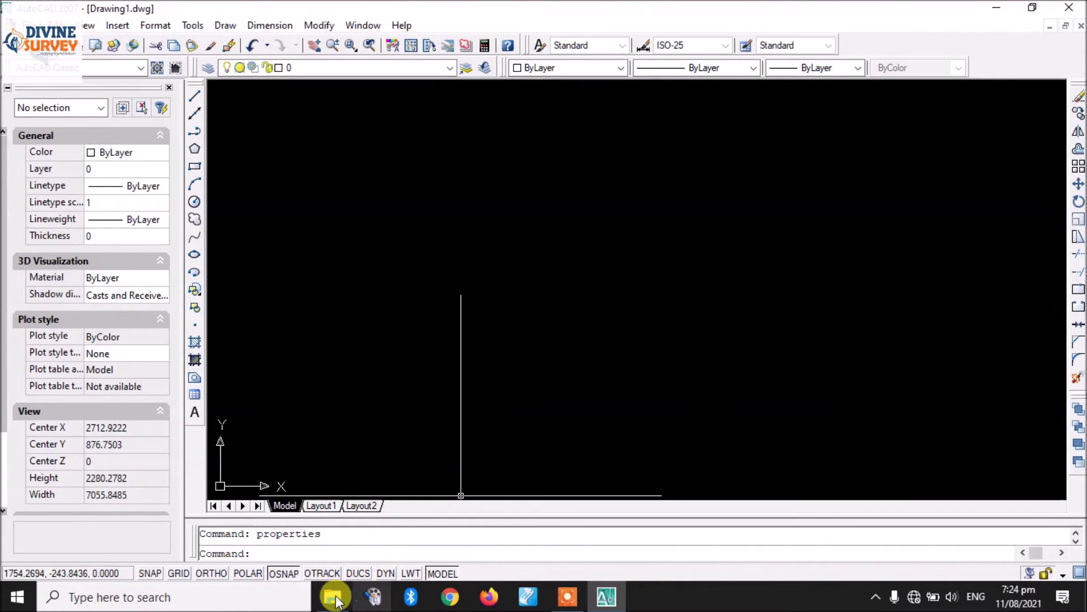
Step: Open TUTORIAL 1.dwg from the Desktop's PELUMI folder through File Explorer
{"action": "left_click", "coordinate": [332, 598]}
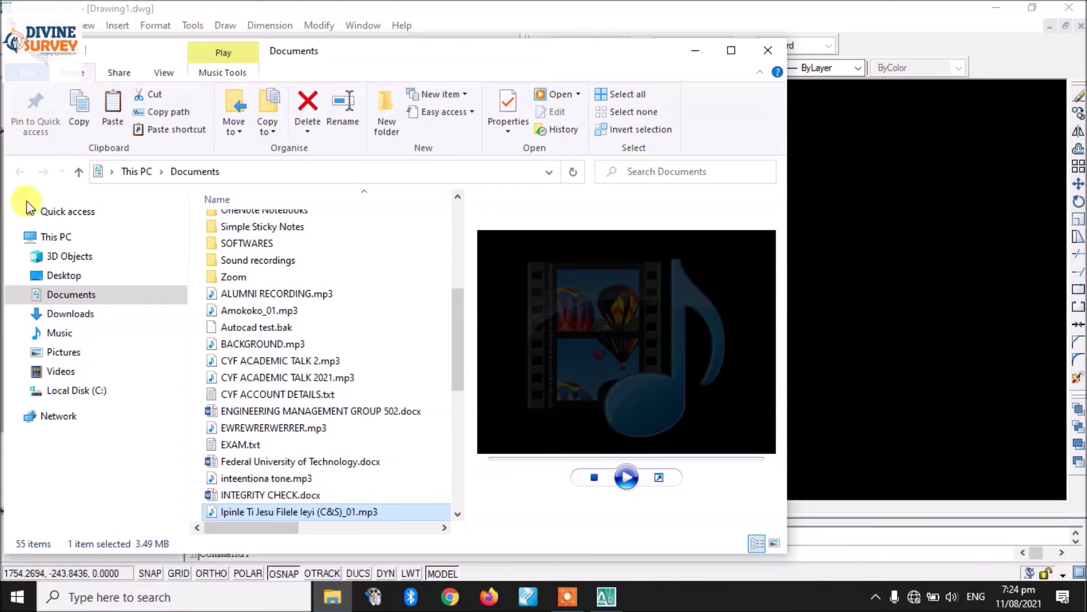
{"action": "left_click", "coordinate": [65, 276]}
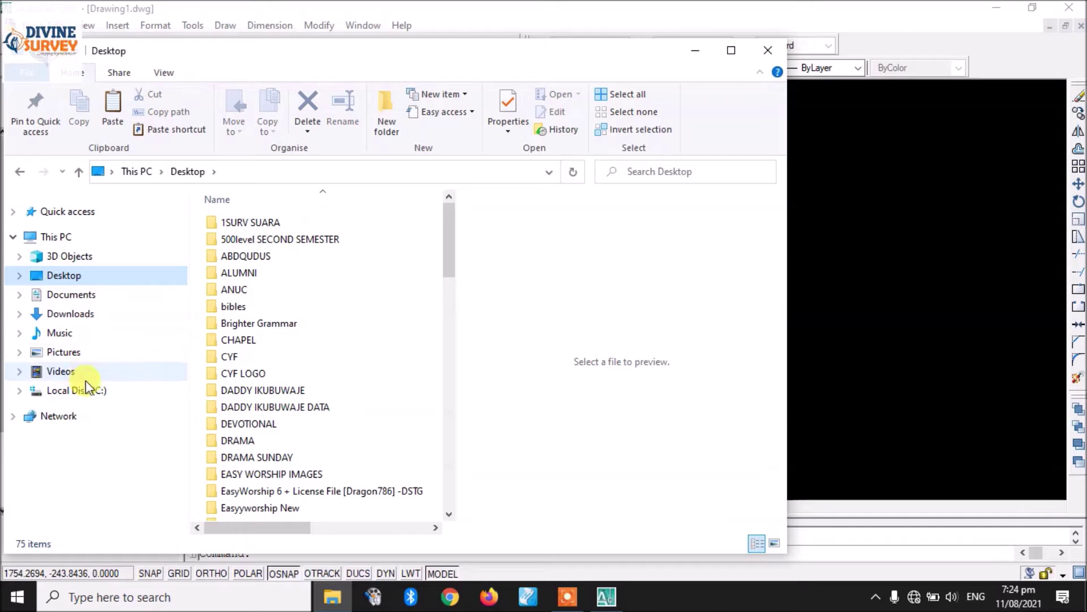
{"action": "scroll", "coordinate": [274, 308], "scroll_direction": "down", "scroll_amount": 8}
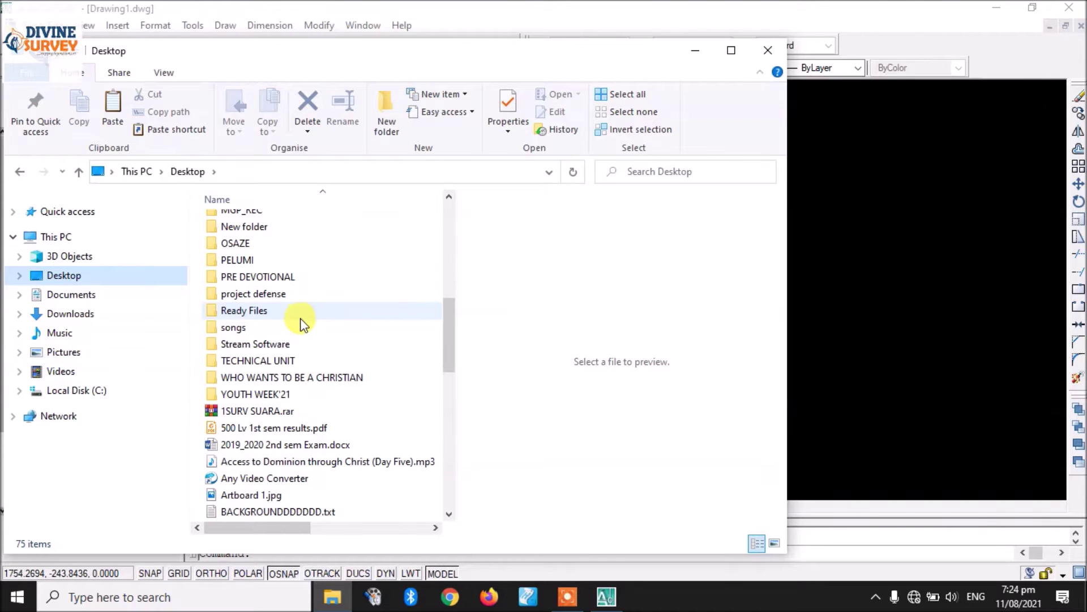
{"action": "left_click", "coordinate": [259, 249]}
{"action": "double_click", "coordinate": [256, 257]}
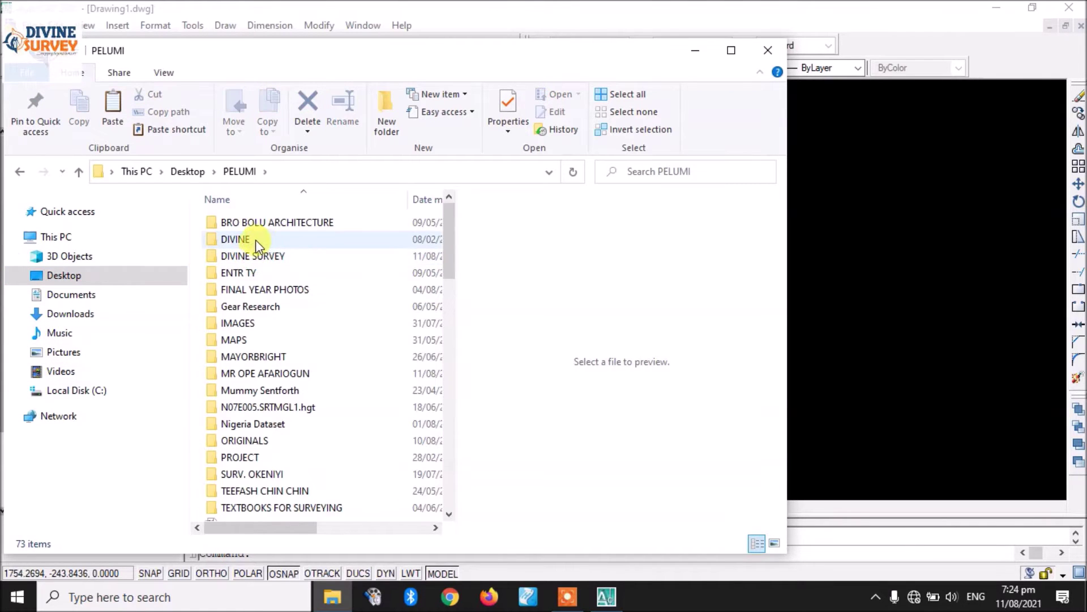
{"action": "scroll", "coordinate": [290, 303], "scroll_direction": "down", "scroll_amount": 3}
{"action": "scroll", "coordinate": [289, 310], "scroll_direction": "down", "scroll_amount": 12}
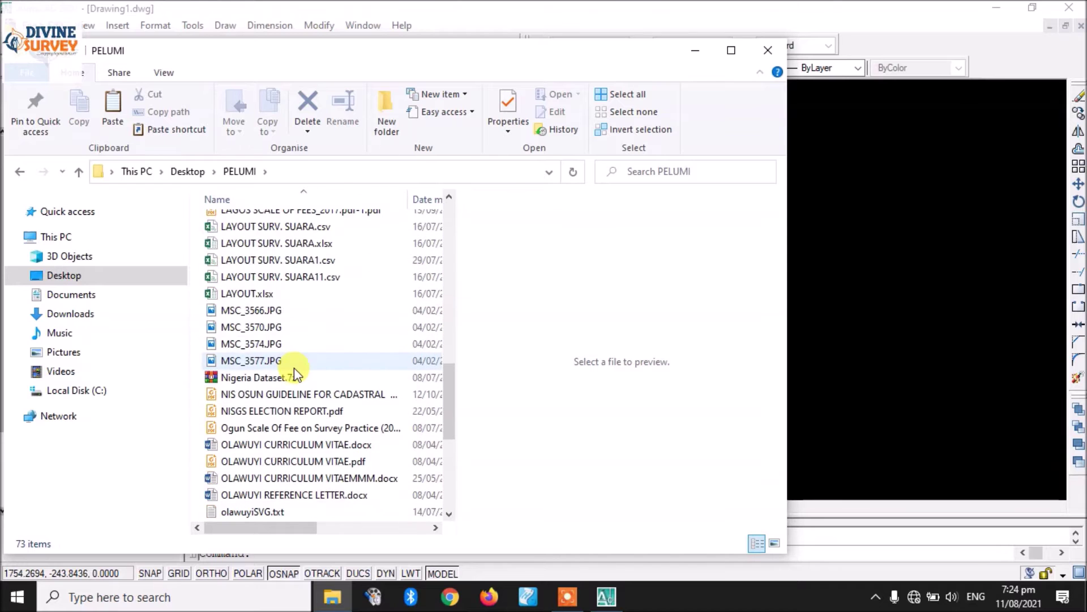
{"action": "double_click", "coordinate": [269, 461]}
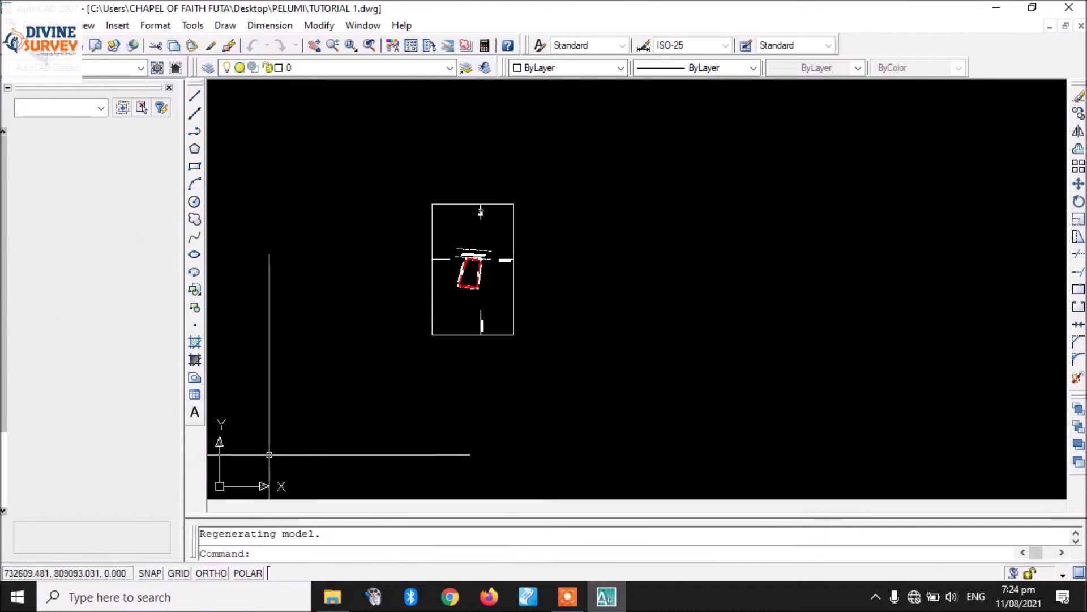
{"action": "scroll", "coordinate": [460, 247], "scroll_direction": "up", "scroll_amount": 5}
{"action": "scroll", "coordinate": [583, 198], "scroll_direction": "down", "scroll_amount": 3}
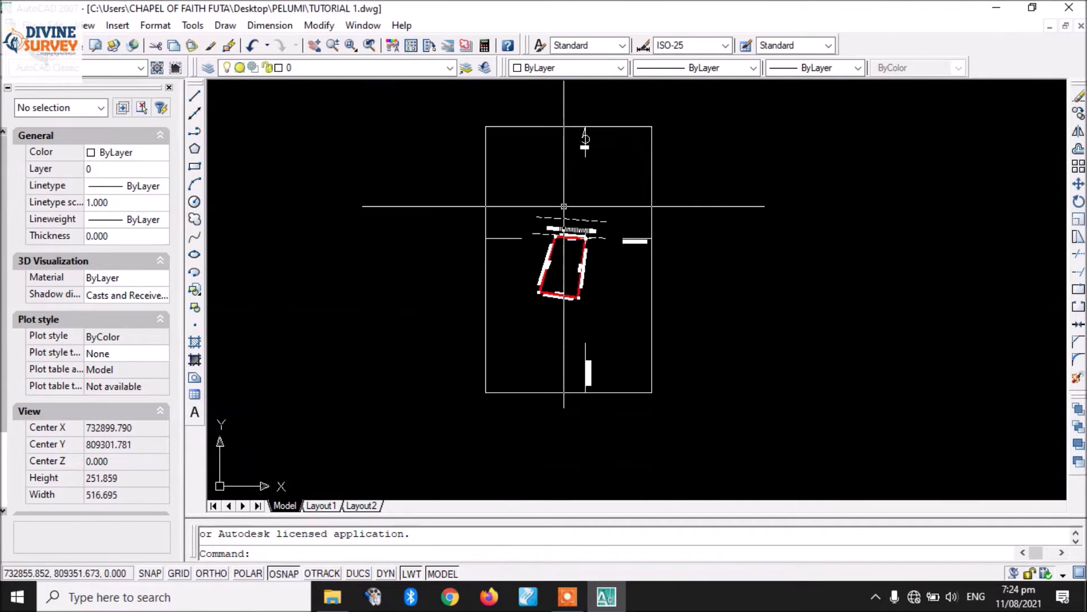
{"action": "scroll", "coordinate": [583, 261], "scroll_direction": "up", "scroll_amount": 3}
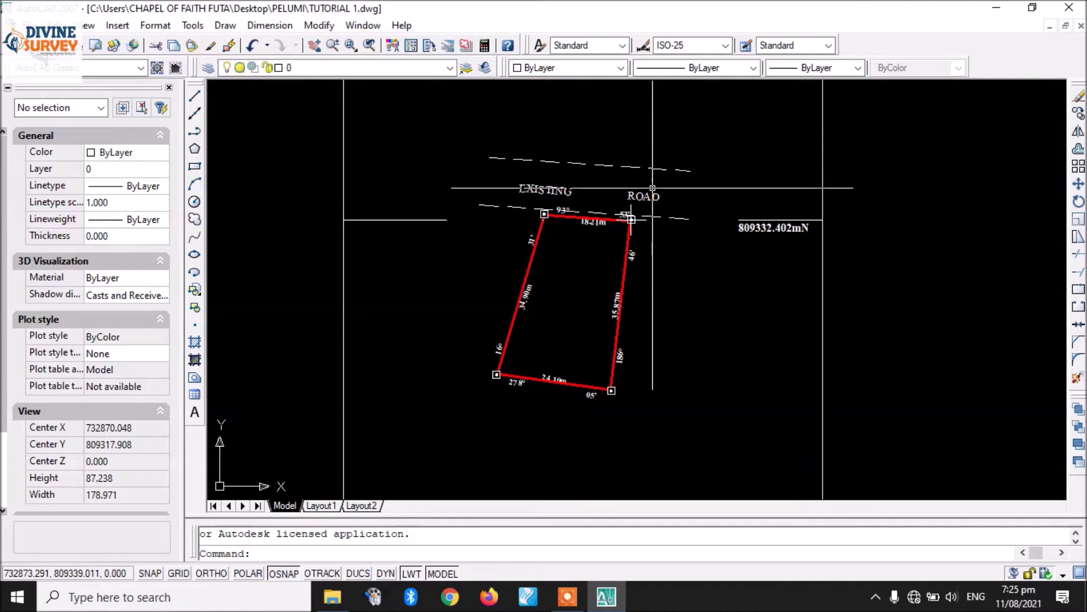
{"action": "scroll", "coordinate": [652, 187], "scroll_direction": "down", "scroll_amount": 5}
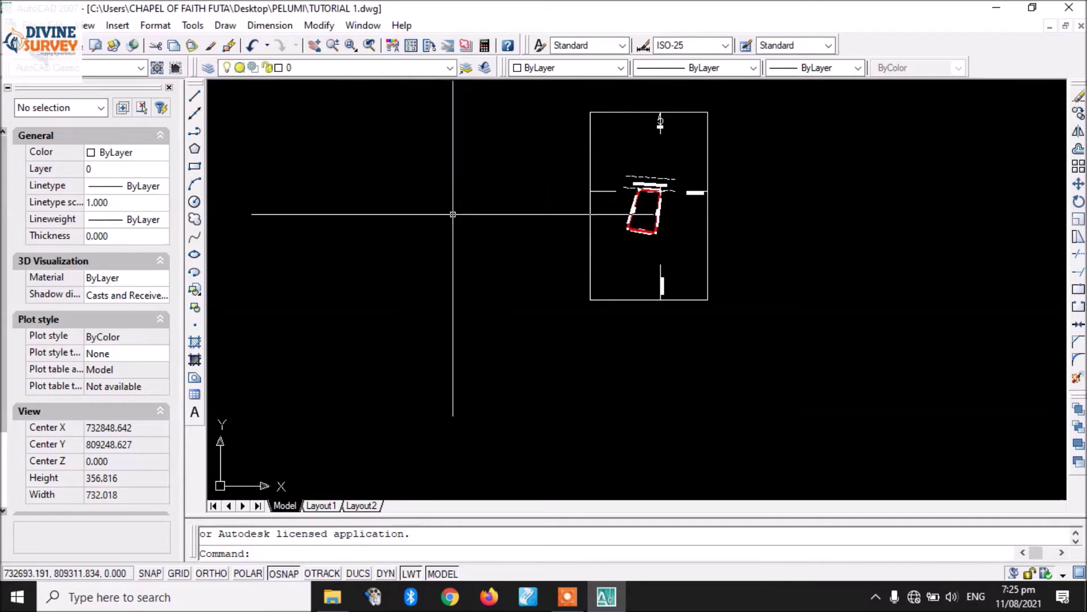
{"action": "middle_click_drag", "start_coordinate": [639, 224], "coordinate": [621, 353]}
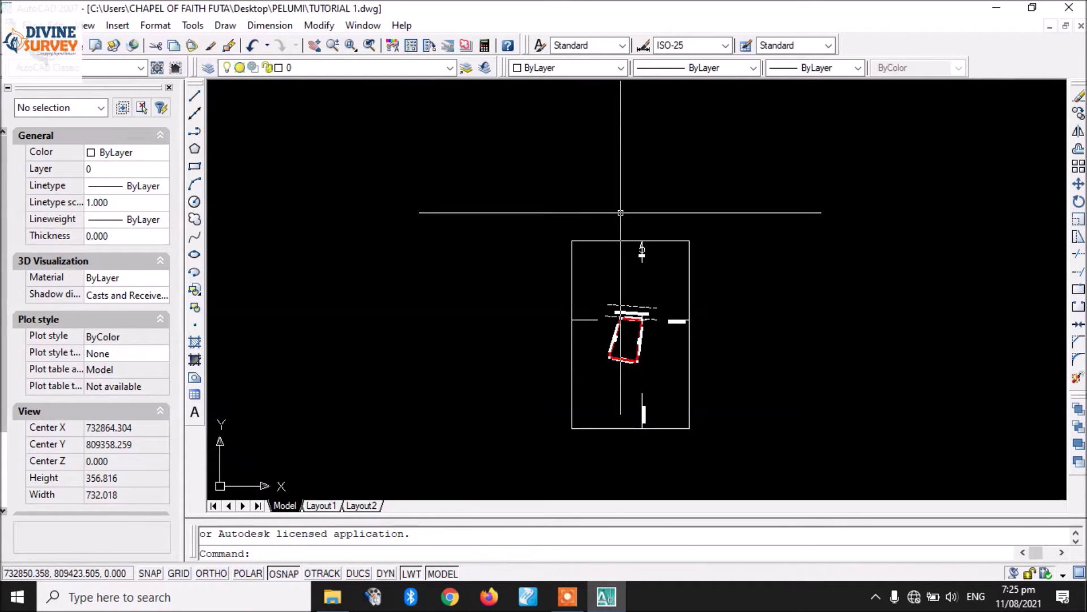
Step: Open CONTROL.txt from the PELUMI folder in Notepad
{"action": "left_click", "coordinate": [331, 597]}
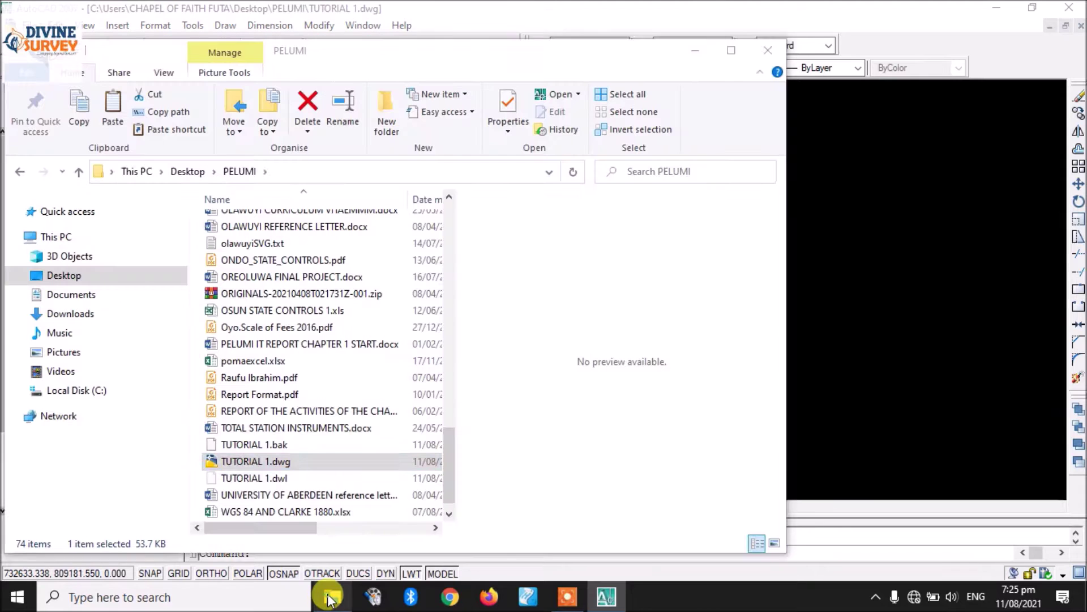
{"action": "scroll", "coordinate": [328, 238], "scroll_direction": "up", "scroll_amount": 6}
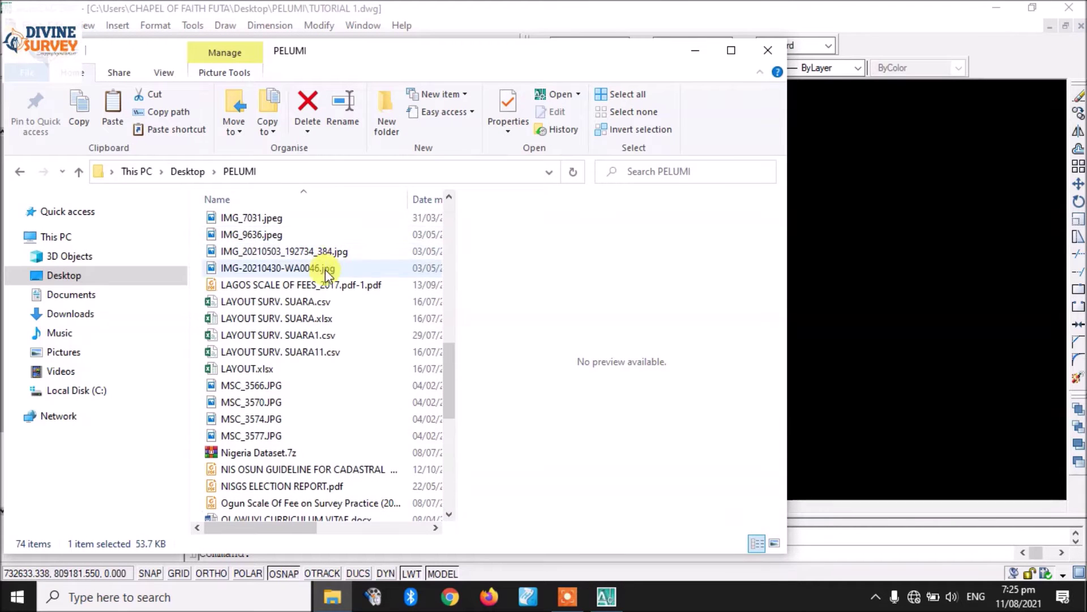
{"action": "scroll", "coordinate": [325, 278], "scroll_direction": "up", "scroll_amount": 5}
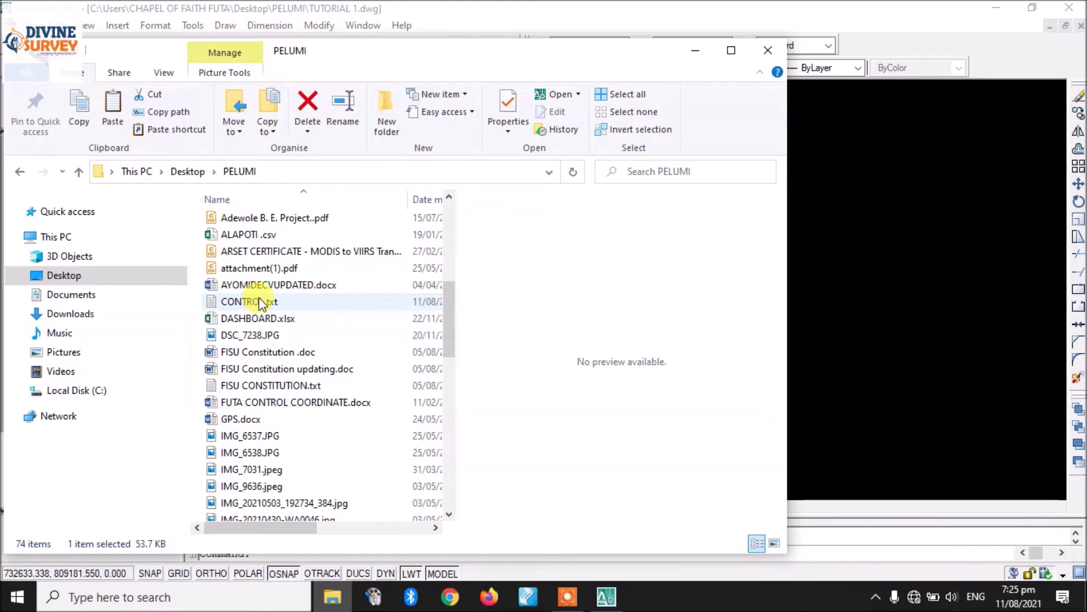
{"action": "left_click", "coordinate": [260, 302]}
{"action": "double_click", "coordinate": [270, 309]}
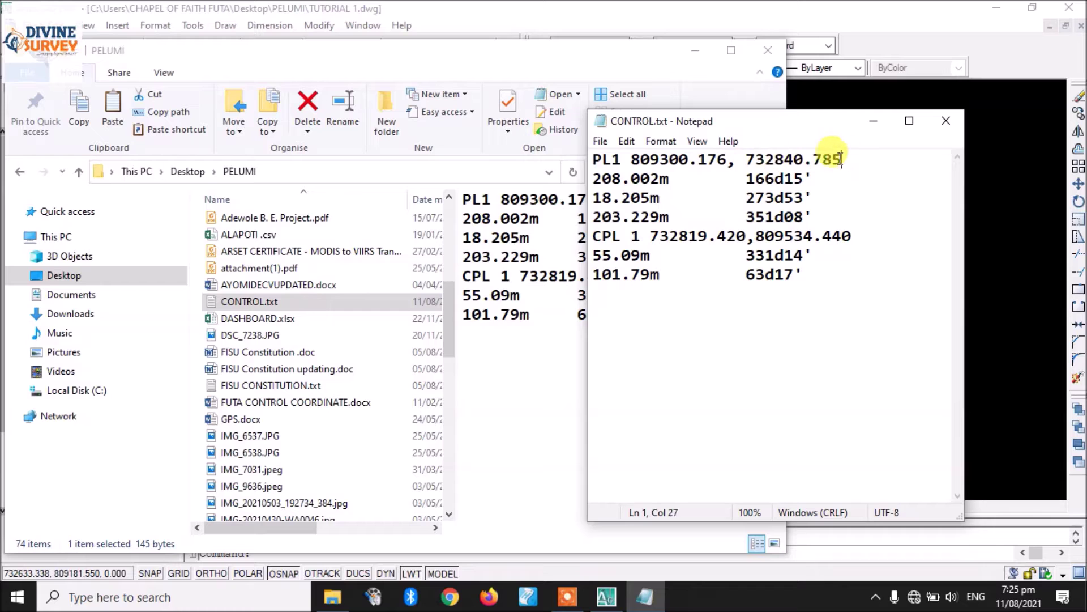
Step: Highlight the PL1 line, the 18.205m 273d53' leg and the CPL 1 coordinate line
{"action": "left_click_drag", "start_coordinate": [843, 159], "coordinate": [586, 150]}
{"action": "left_click_drag", "start_coordinate": [821, 177], "coordinate": [565, 177]}
{"action": "left_click_drag", "start_coordinate": [815, 199], "coordinate": [547, 198]}
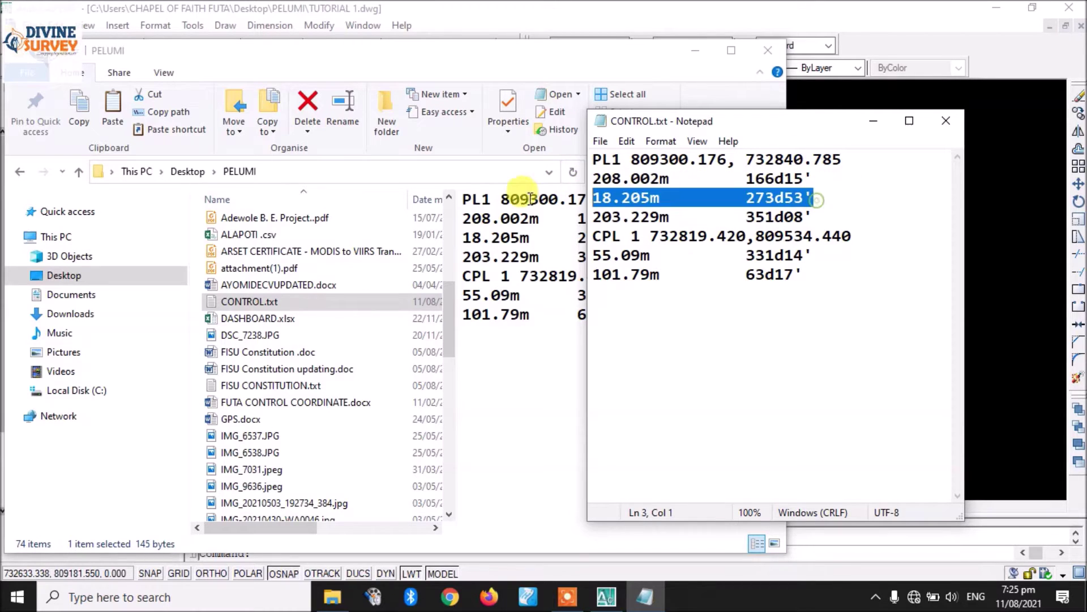
{"action": "left_click", "coordinate": [636, 236]}
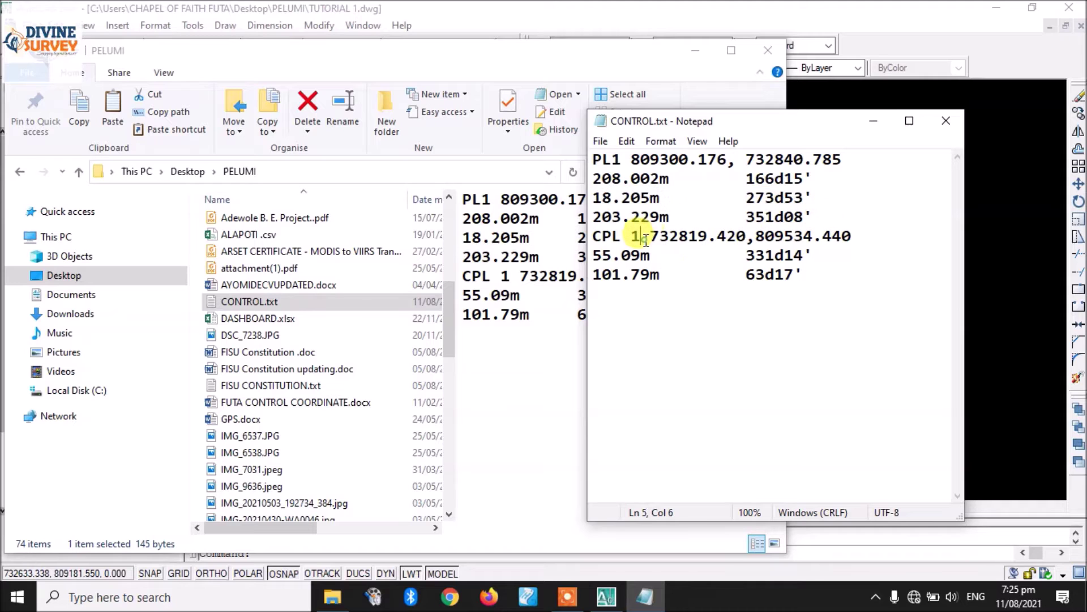
{"action": "left_click_drag", "start_coordinate": [837, 236], "coordinate": [558, 236]}
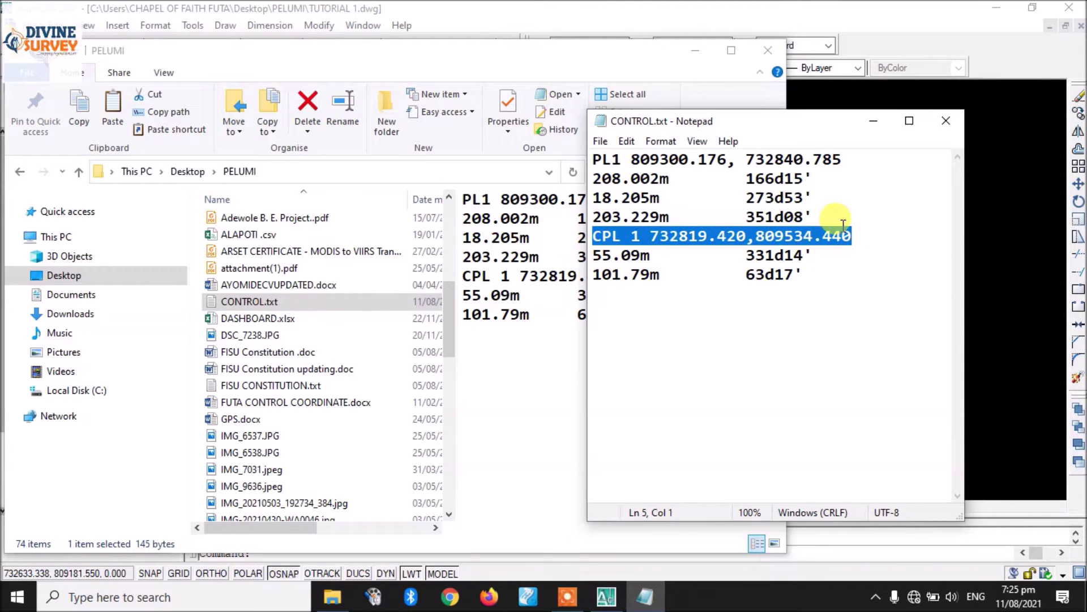
{"action": "left_click", "coordinate": [862, 13]}
Step: Snap AutoCAD to the left half and narrow Notepad to a thin right-hand column
{"action": "left_click_drag", "start_coordinate": [706, 7], "coordinate": [2, 96]}
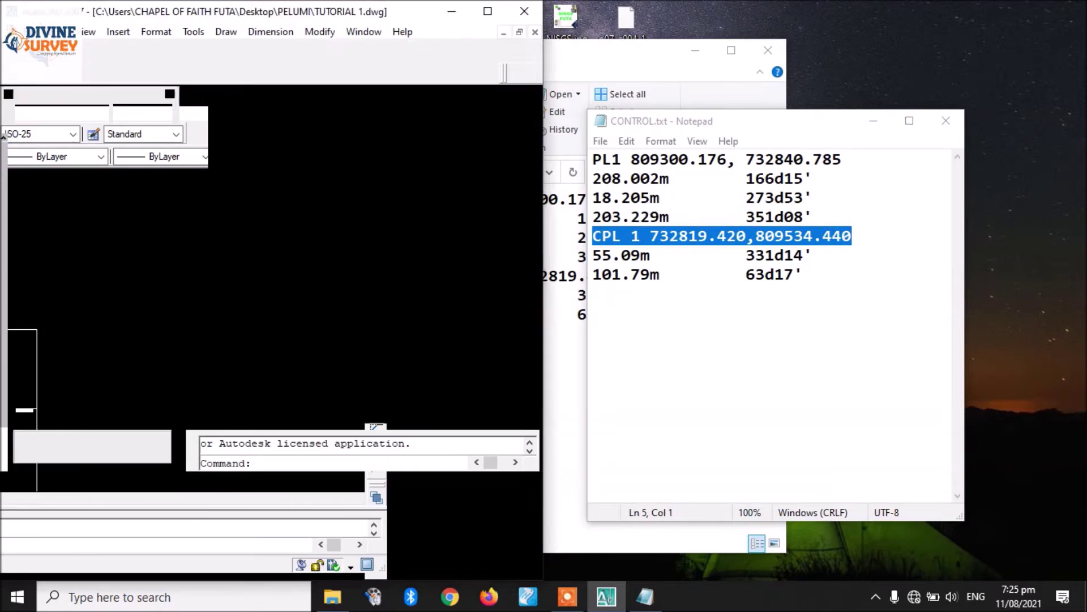
{"action": "left_click", "coordinate": [673, 255]}
{"action": "mouse_move", "coordinate": [548, 221]}
{"action": "left_mouse_down"}
{"action": "mouse_move", "coordinate": [903, 233]}
{"action": "mouse_move", "coordinate": [862, 244]}
{"action": "left_mouse_up"}
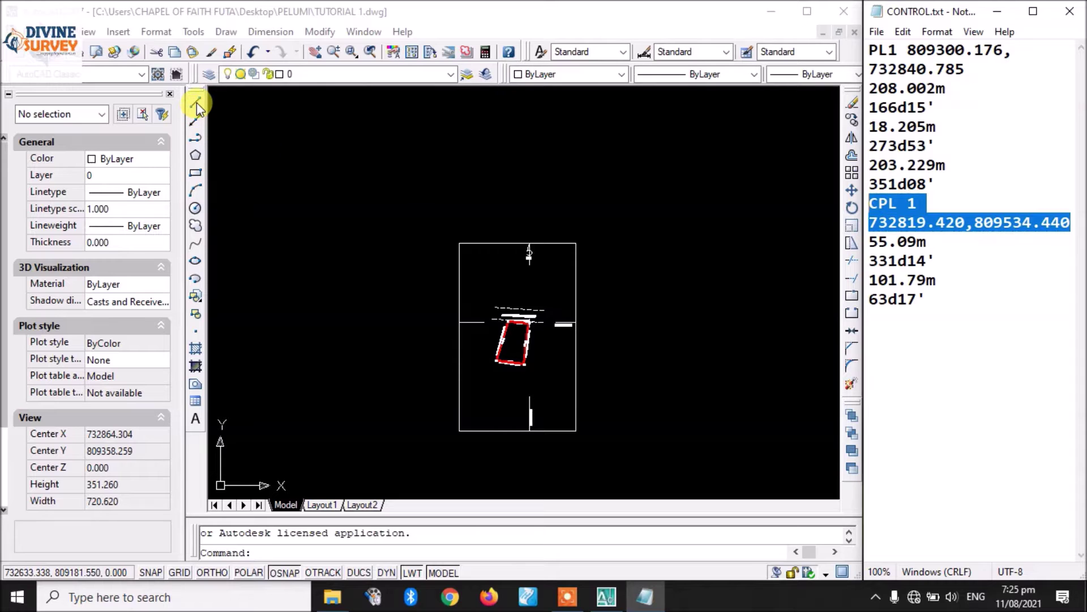
Step: Start a polyline and begin entering the CPL 1 coordinate 732819.420,809534... as its start
{"action": "left_click", "coordinate": [197, 138]}
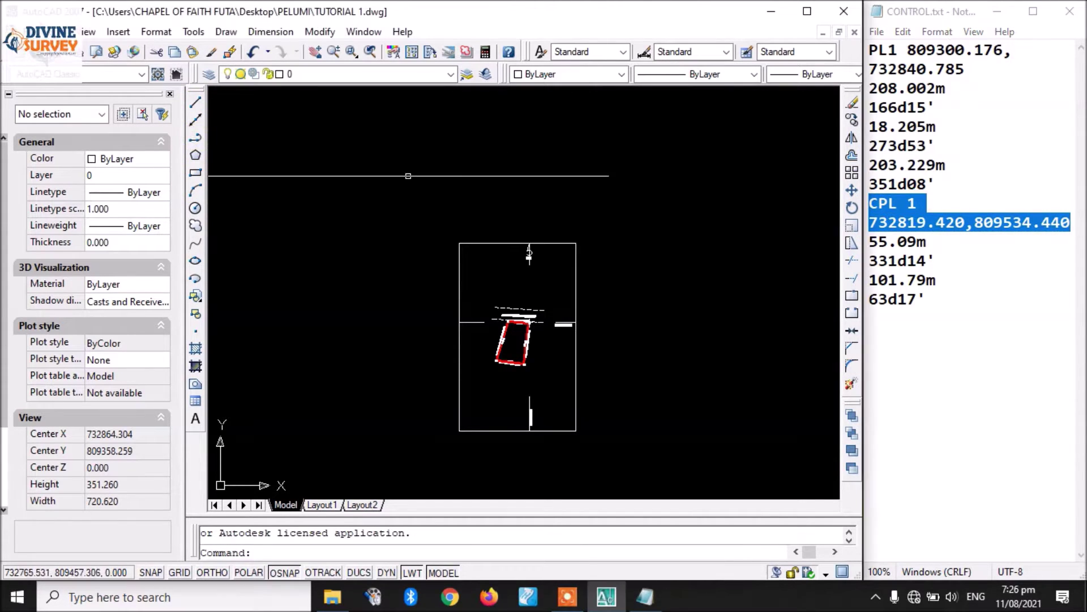
{"action": "left_click", "coordinate": [196, 138]}
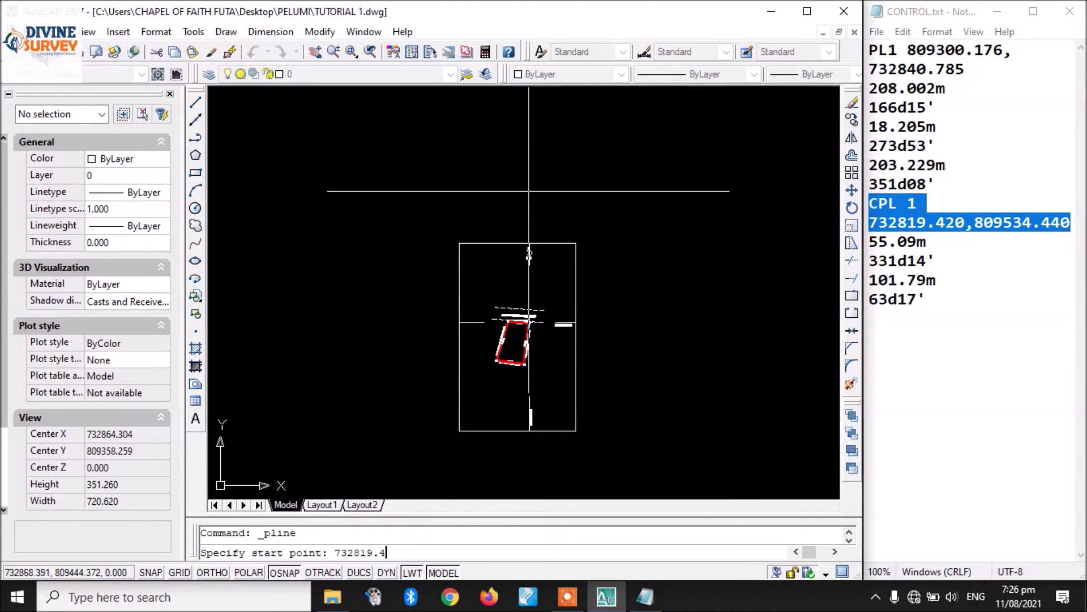
{"action": "type", "text": ",809534.440"}
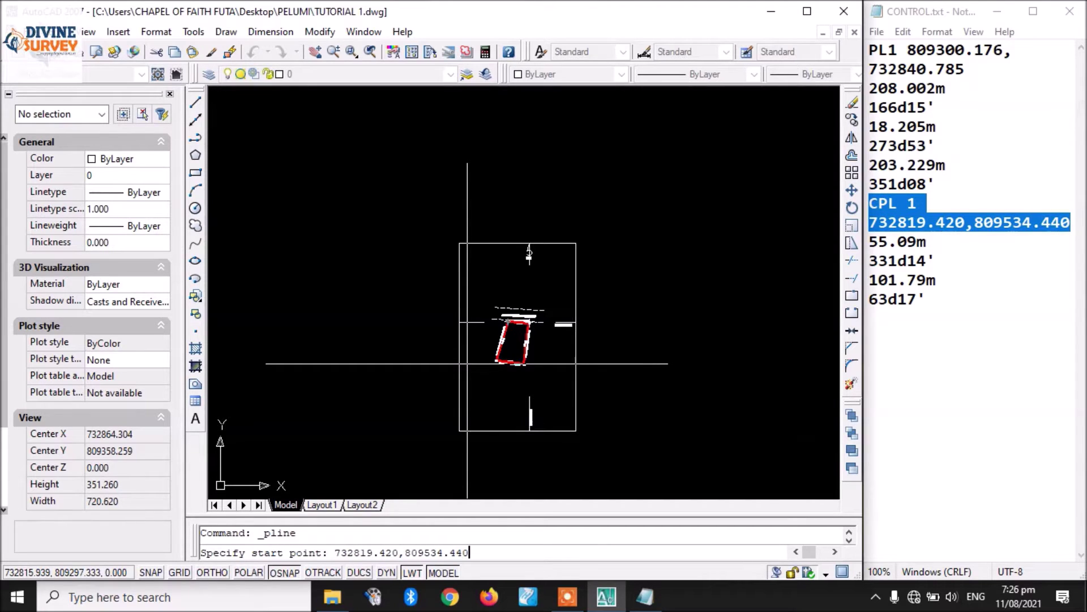
Step: Draw the 55.09 m leg at 331°14' from CPL 1 and end the polyline
{"action": "key", "text": "Return"}
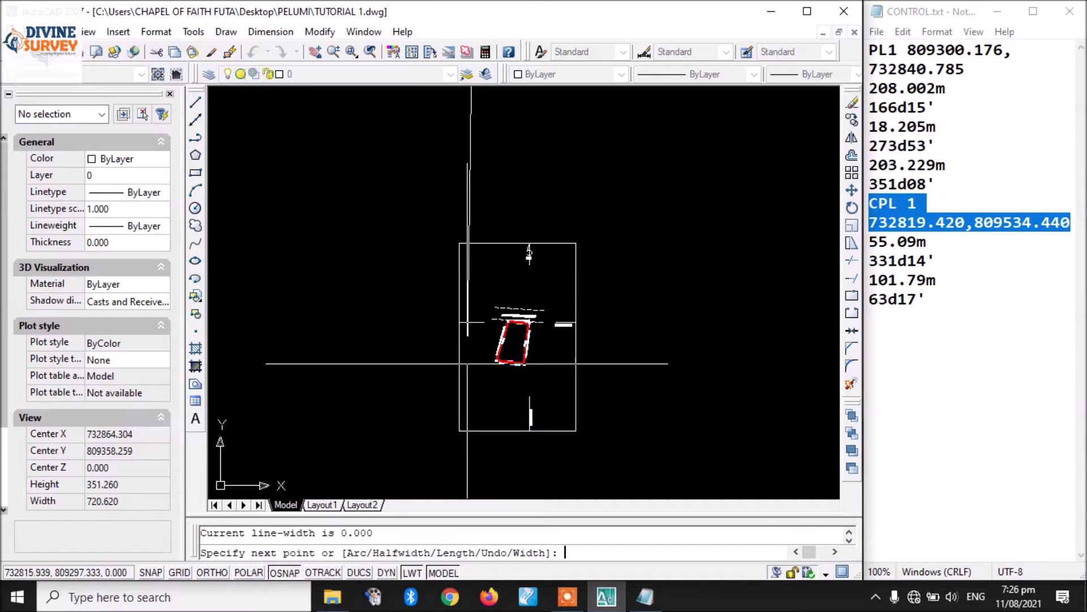
{"action": "scroll", "coordinate": [509, 238], "scroll_direction": "down", "scroll_amount": 3}
{"action": "scroll", "coordinate": [504, 192], "scroll_direction": "up", "scroll_amount": 1}
{"action": "scroll", "coordinate": [494, 194], "scroll_direction": "up", "scroll_amount": 5}
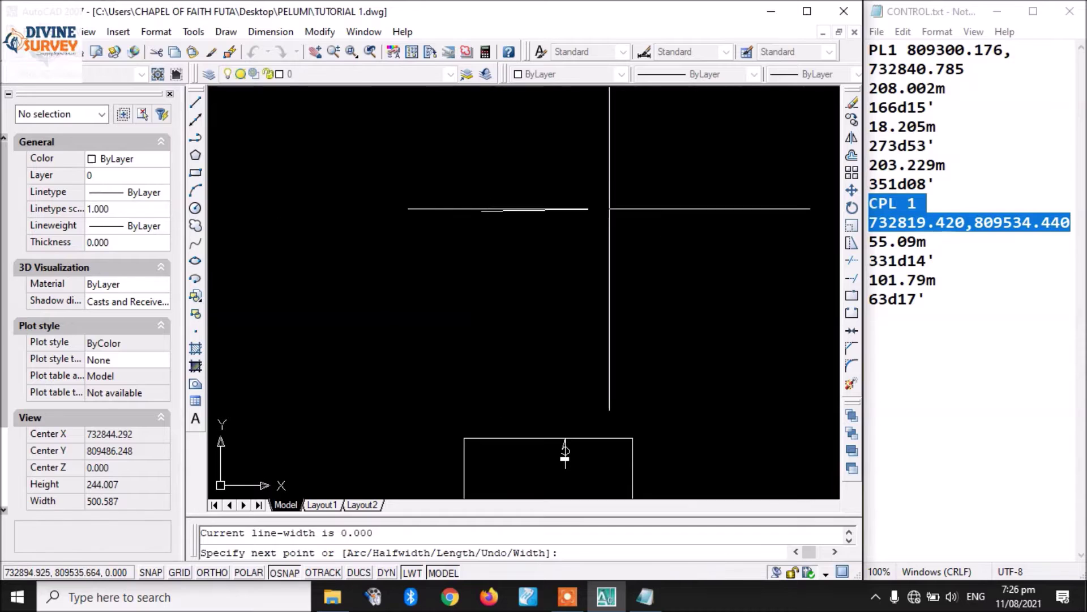
{"action": "scroll", "coordinate": [613, 214], "scroll_direction": "down", "scroll_amount": 2}
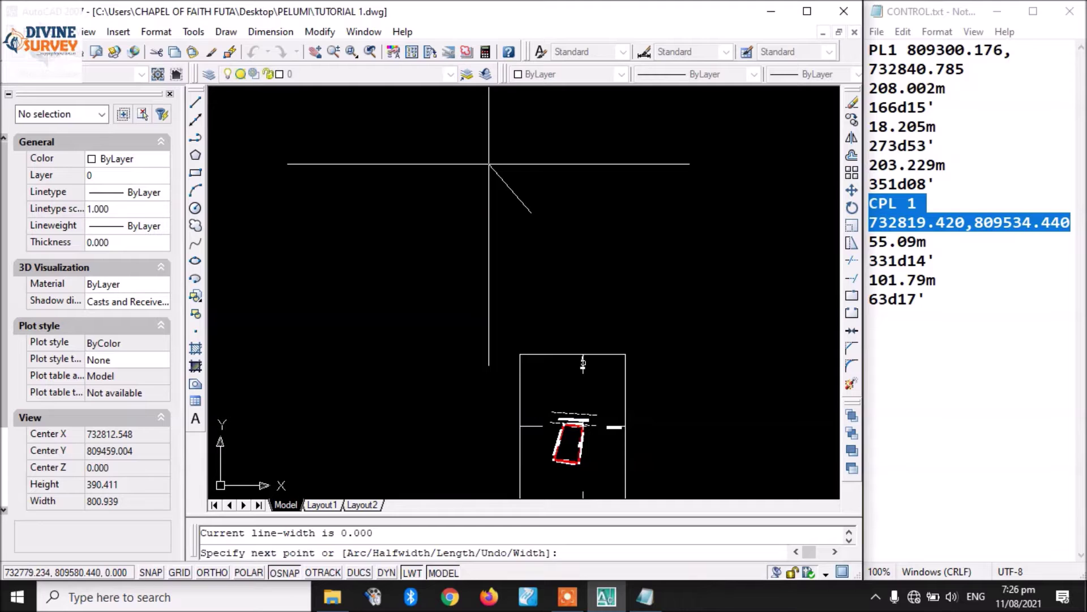
{"action": "type", "text": "@55.09<331D14'"}
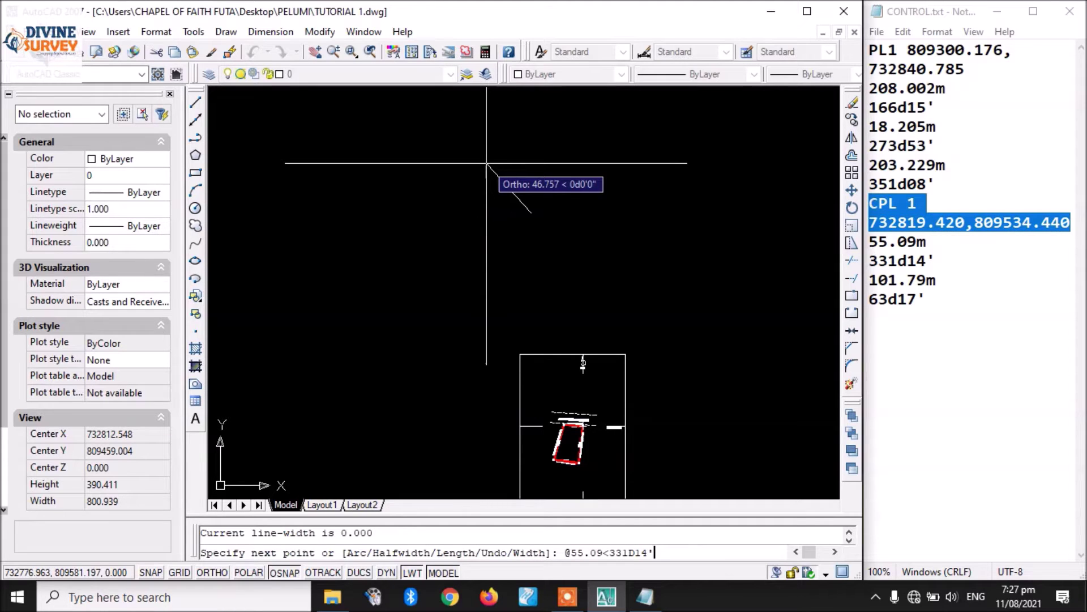
{"action": "key", "text": "Return"}
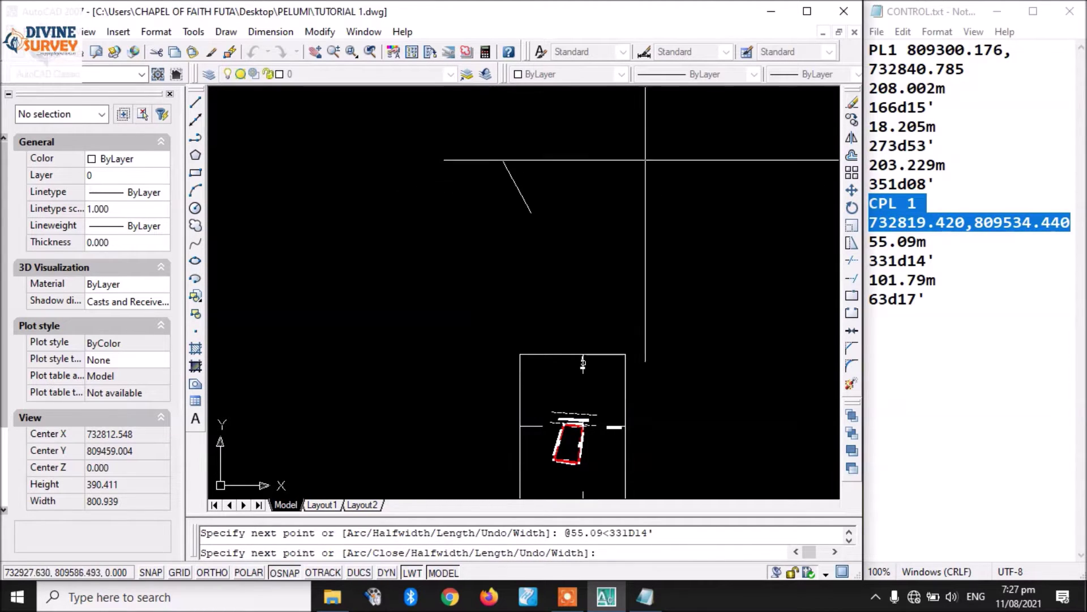
{"action": "key", "text": "Escape"}
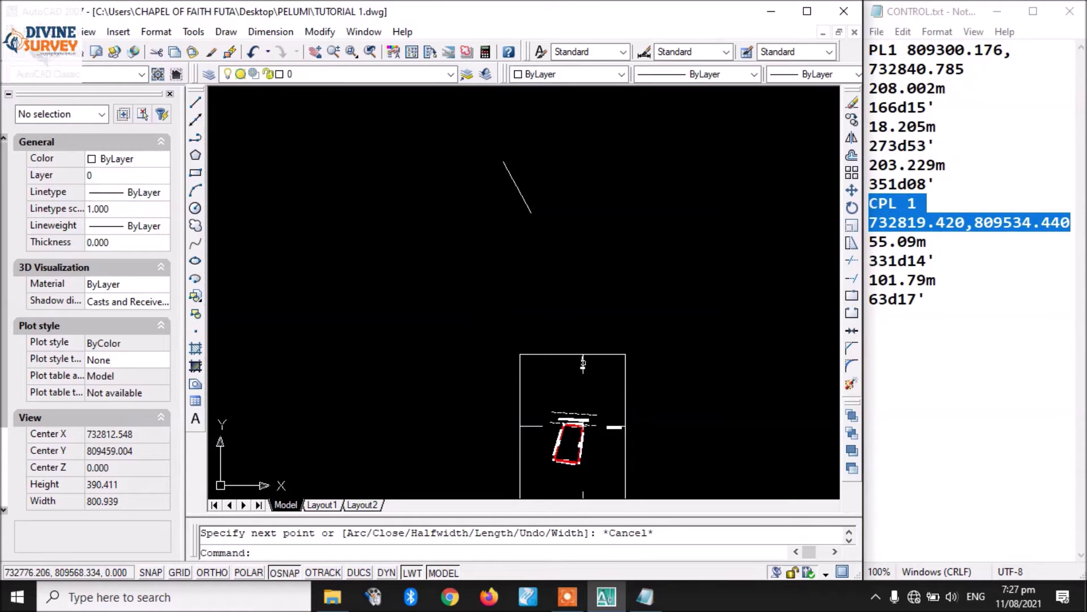
{"action": "left_click", "coordinate": [195, 137]}
Step: Add the 101.79 m leg at 63°17' from the previous leg's endpoint and end the polyline
{"action": "left_click", "coordinate": [532, 213]}
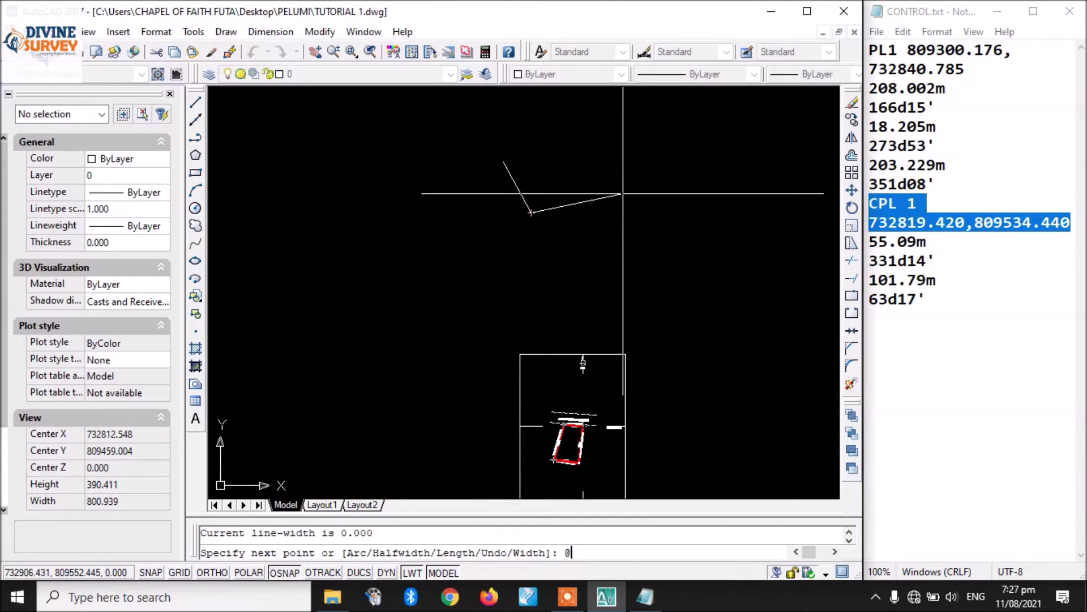
{"action": "type", "text": "101.79<63D17'"}
{"action": "key", "text": "Return"}
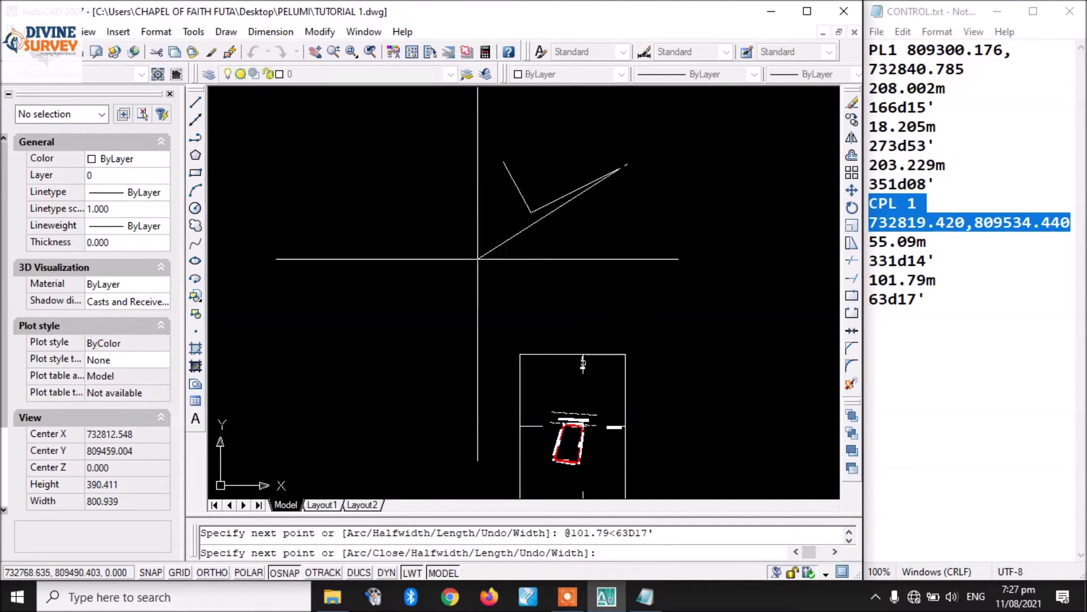
{"action": "key", "text": "Escape"}
{"action": "type", "text": "l"}
{"action": "key", "text": "Return"}
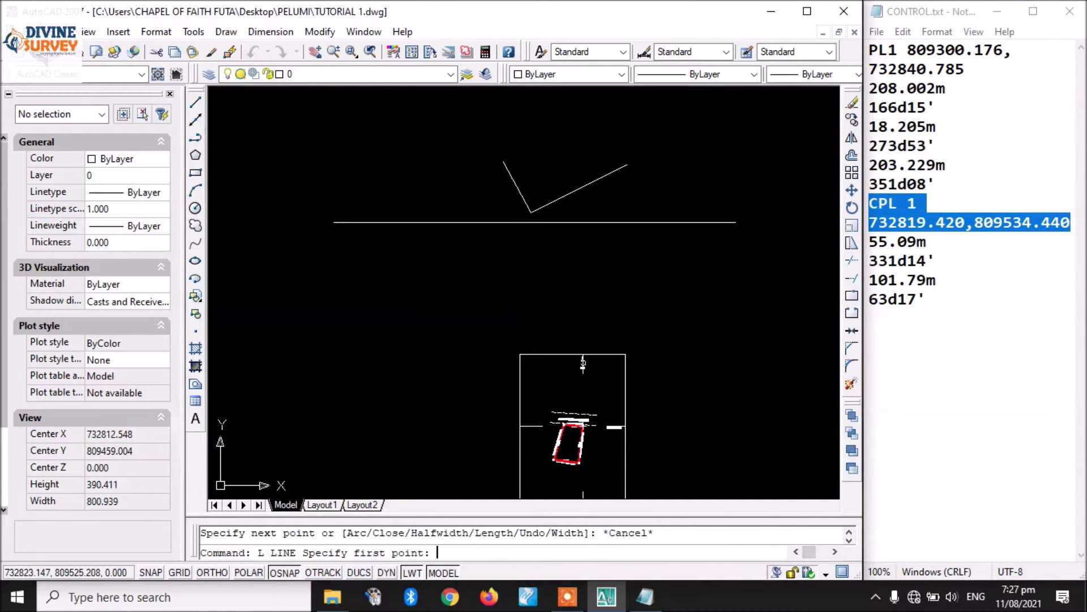
Step: Start a line at the traverse corner point and inspect the plot's top-right corner by the road
{"action": "left_click", "coordinate": [530, 211]}
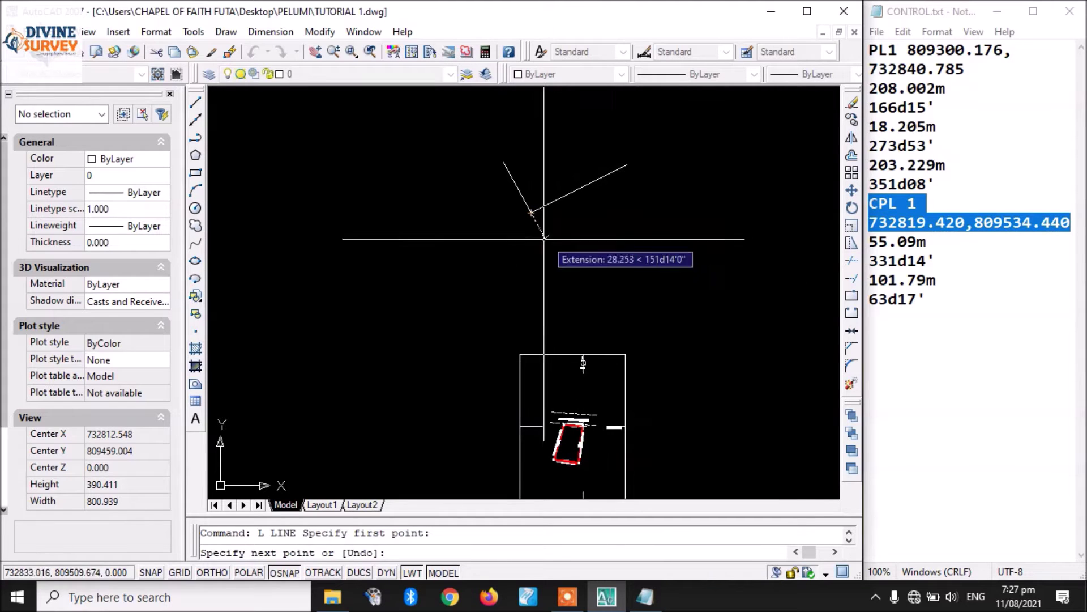
{"action": "scroll", "coordinate": [583, 452], "scroll_direction": "up", "scroll_amount": 5}
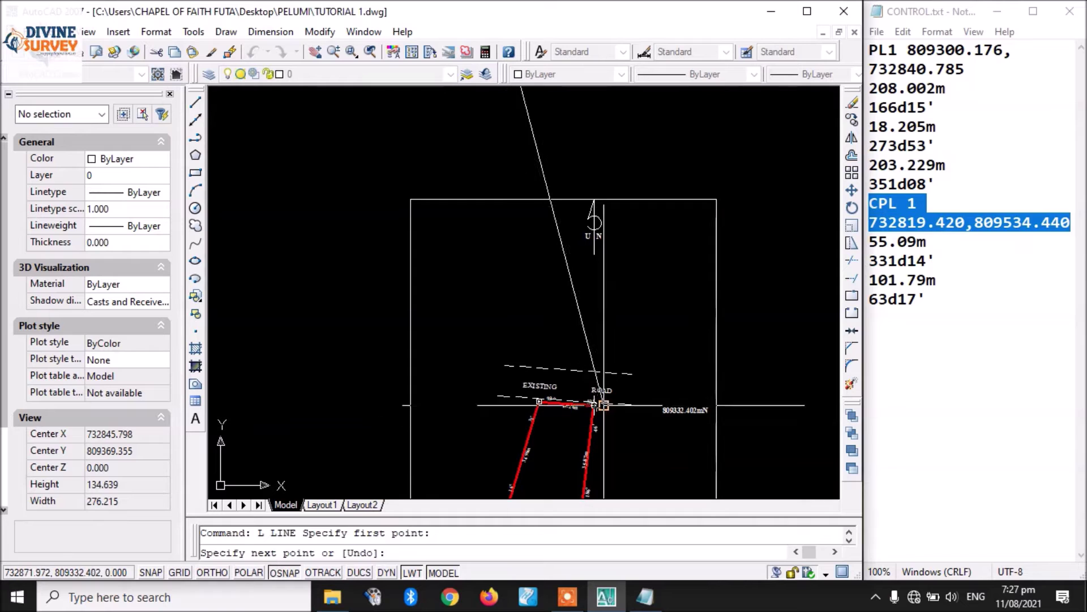
{"action": "scroll", "coordinate": [620, 376], "scroll_direction": "down", "scroll_amount": 3}
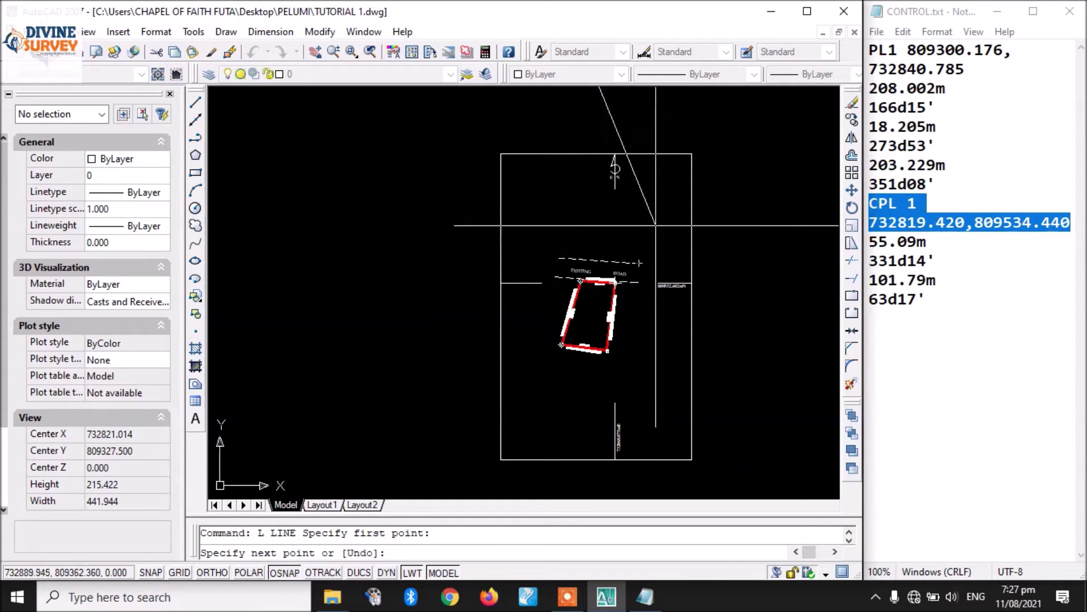
{"action": "scroll", "coordinate": [616, 288], "scroll_direction": "up", "scroll_amount": 5}
{"action": "scroll", "coordinate": [582, 218], "scroll_direction": "down", "scroll_amount": 5}
{"action": "middle_click_drag", "start_coordinate": [626, 219], "coordinate": [458, 276]}
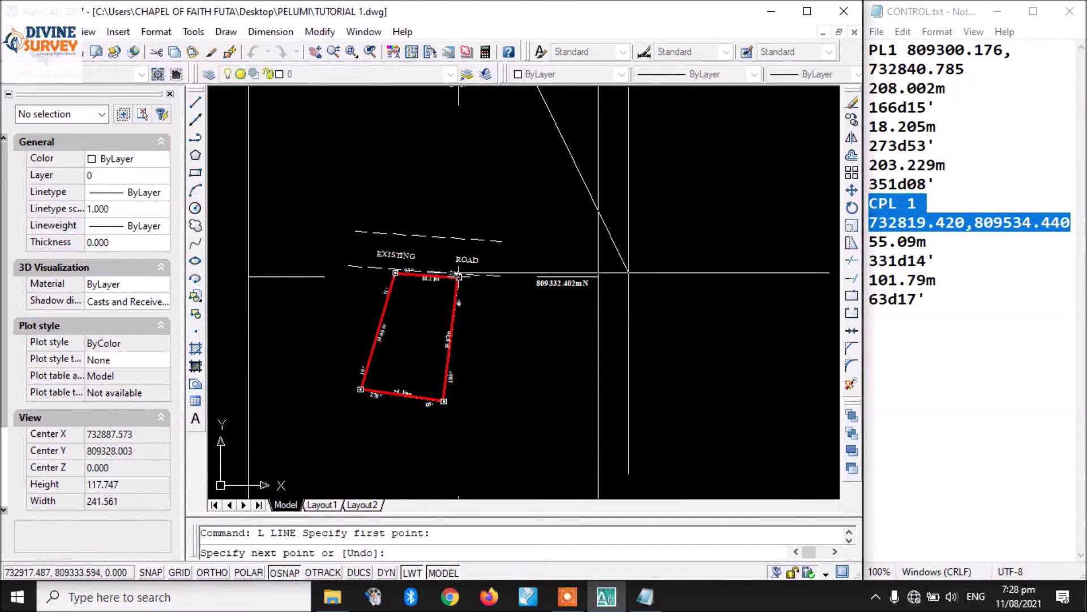
{"action": "scroll", "coordinate": [459, 260], "scroll_direction": "up", "scroll_amount": 5}
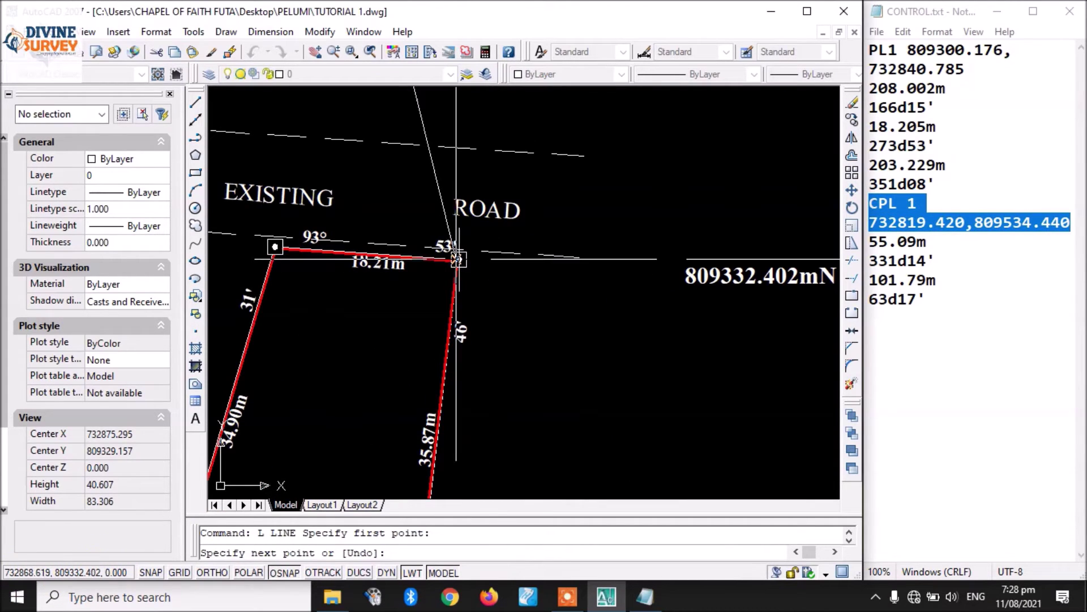
{"action": "middle_click_drag", "start_coordinate": [457, 259], "coordinate": [319, 259]}
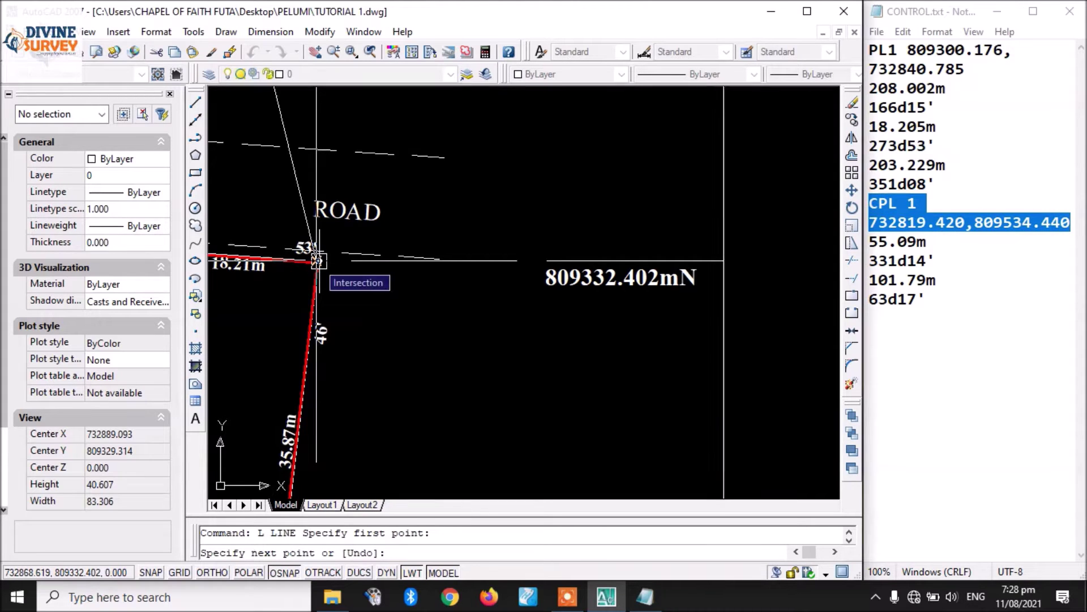
{"action": "scroll", "coordinate": [319, 260], "scroll_direction": "down", "scroll_amount": 10}
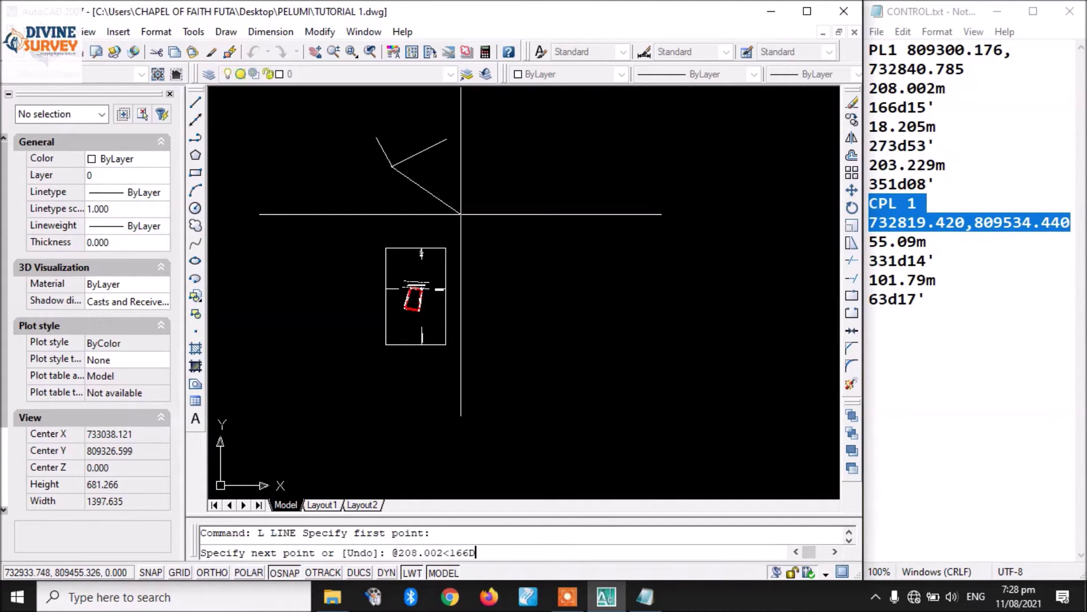
Step: Complete the 208.002 m leg at bearing 166°15' to the plot's top-right corner
{"action": "type", "text": "15"}
{"action": "type", "text": "'"}
{"action": "key", "text": "Return"}
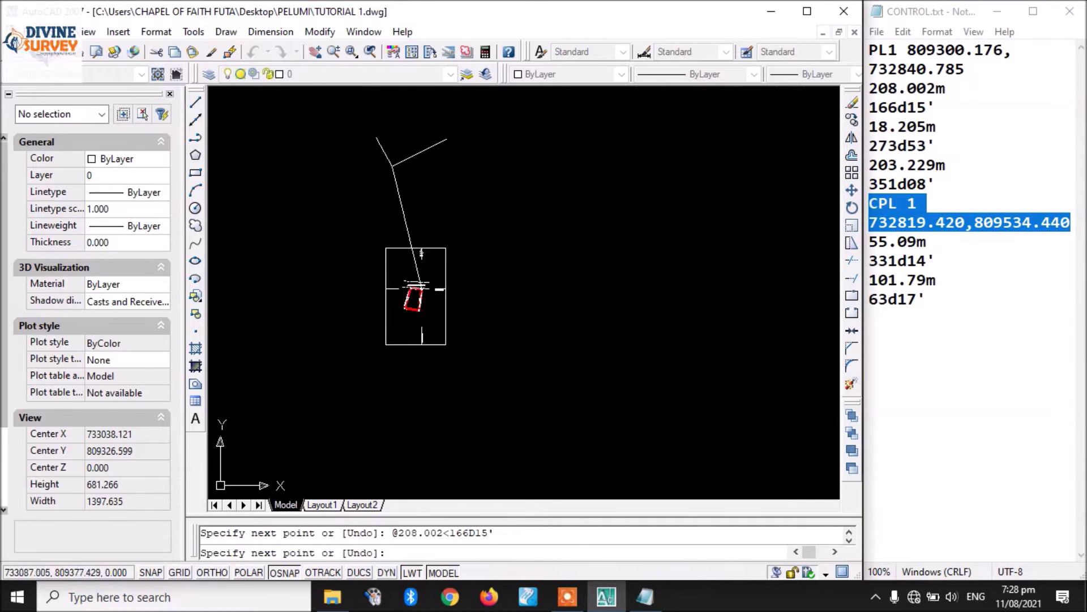
Step: Continue the line along the plot edge to its top-left corner
{"action": "scroll", "coordinate": [414, 282], "scroll_direction": "down", "scroll_amount": 4}
{"action": "scroll", "coordinate": [414, 285], "scroll_direction": "up", "scroll_amount": 20}
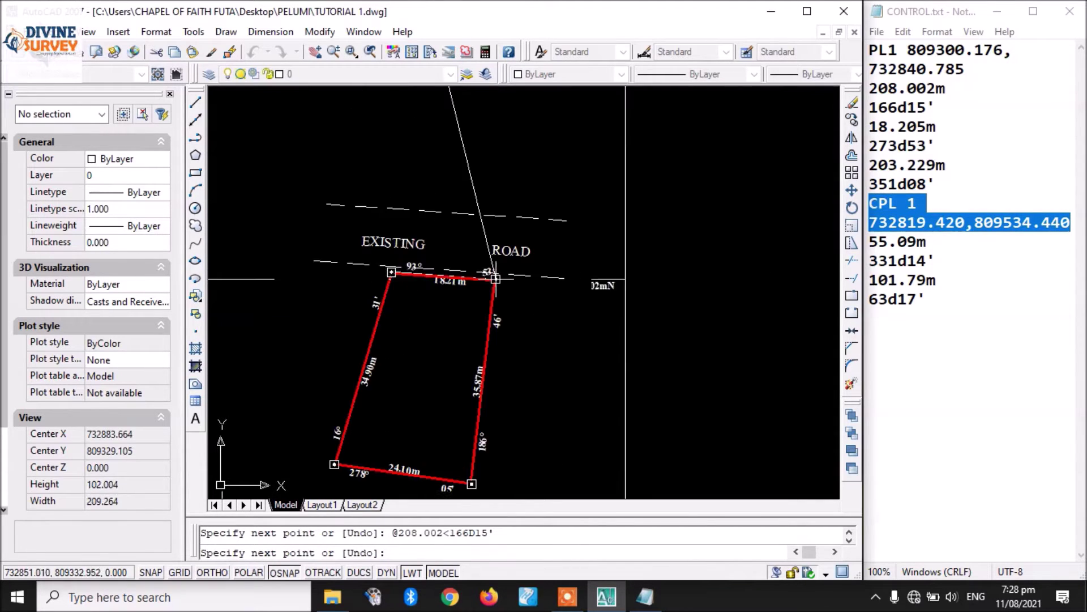
{"action": "middle_click_drag", "start_coordinate": [571, 354], "coordinate": [396, 260]}
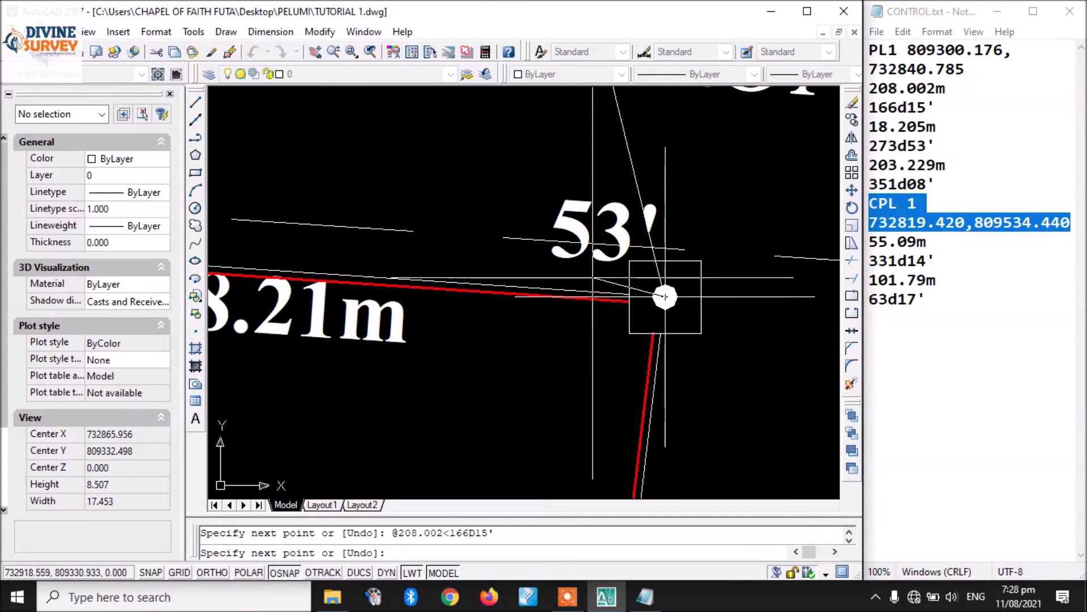
{"action": "scroll", "coordinate": [665, 296], "scroll_direction": "down", "scroll_amount": 4}
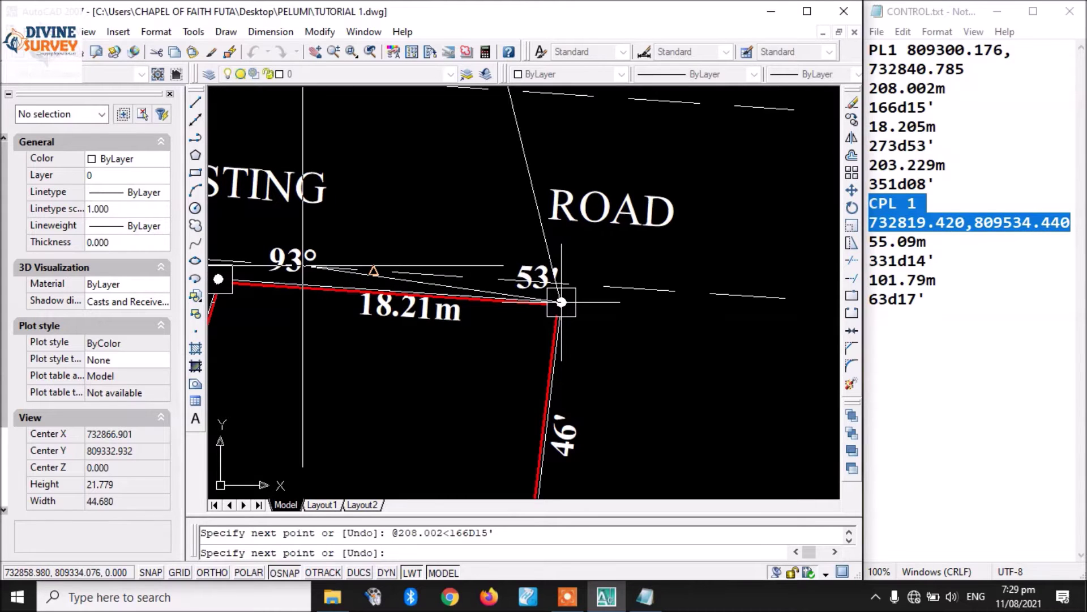
{"action": "middle_click_drag", "start_coordinate": [268, 310], "coordinate": [446, 367]}
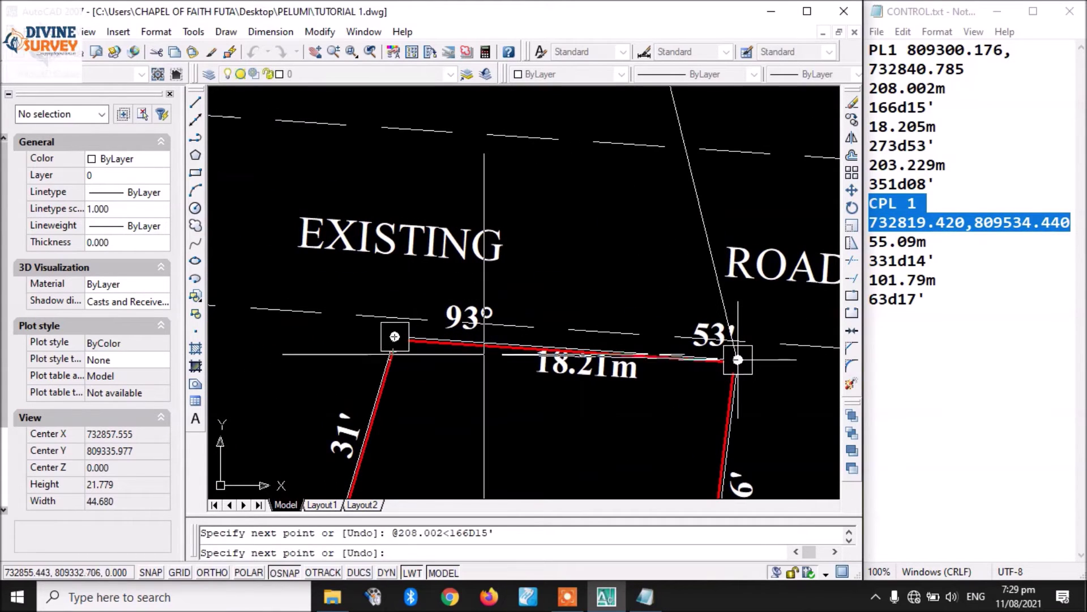
{"action": "scroll", "coordinate": [397, 336], "scroll_direction": "down", "scroll_amount": 2}
{"action": "scroll", "coordinate": [397, 336], "scroll_direction": "down", "scroll_amount": 3}
{"action": "scroll", "coordinate": [396, 339], "scroll_direction": "up", "scroll_amount": 10}
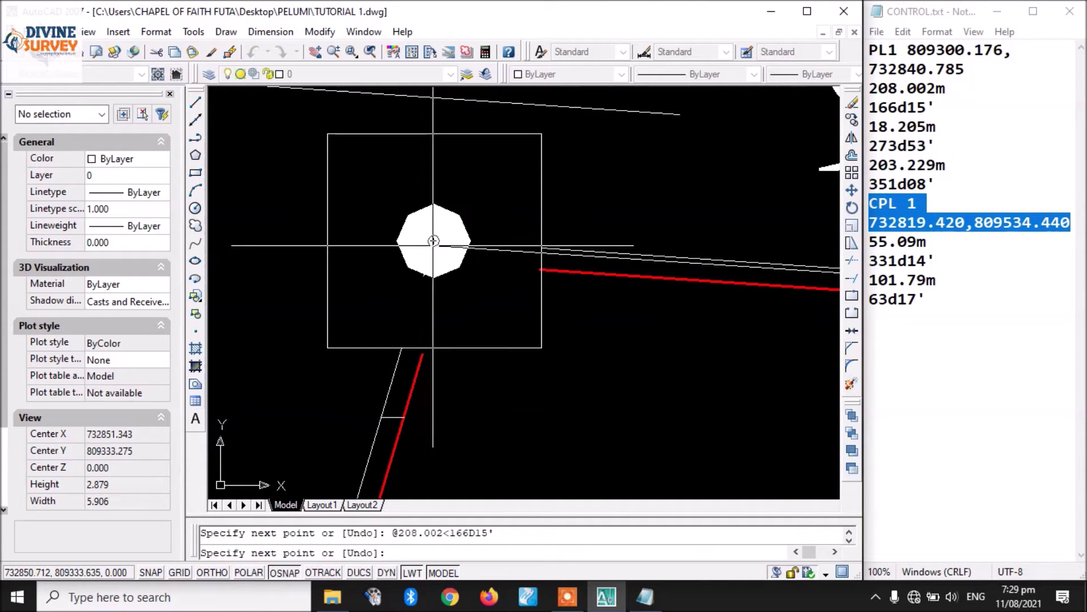
{"action": "scroll", "coordinate": [483, 292], "scroll_direction": "down", "scroll_amount": 12}
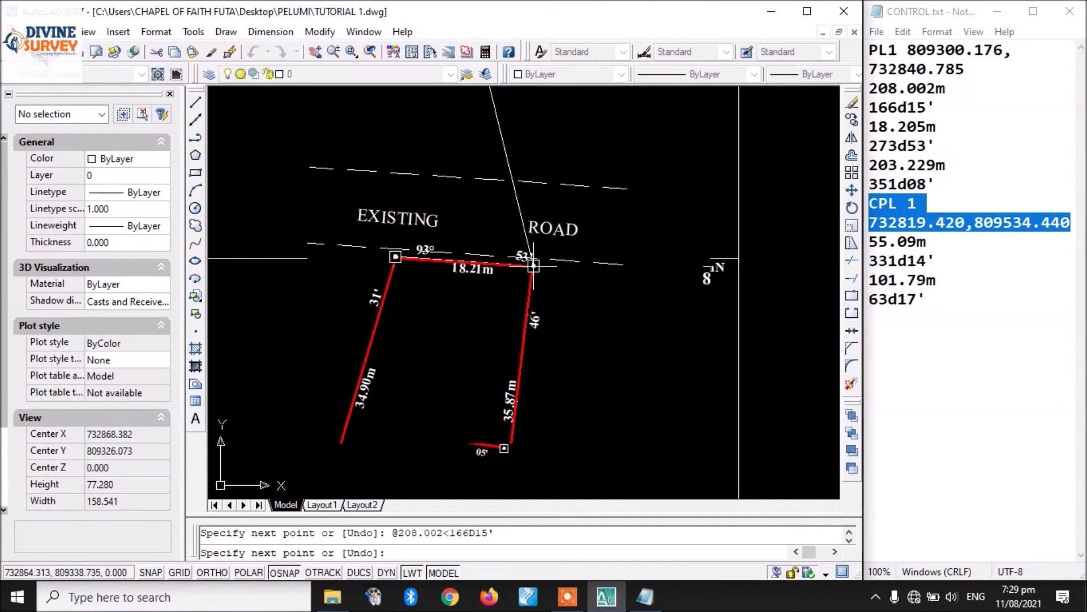
{"action": "scroll", "coordinate": [524, 256], "scroll_direction": "up", "scroll_amount": 6}
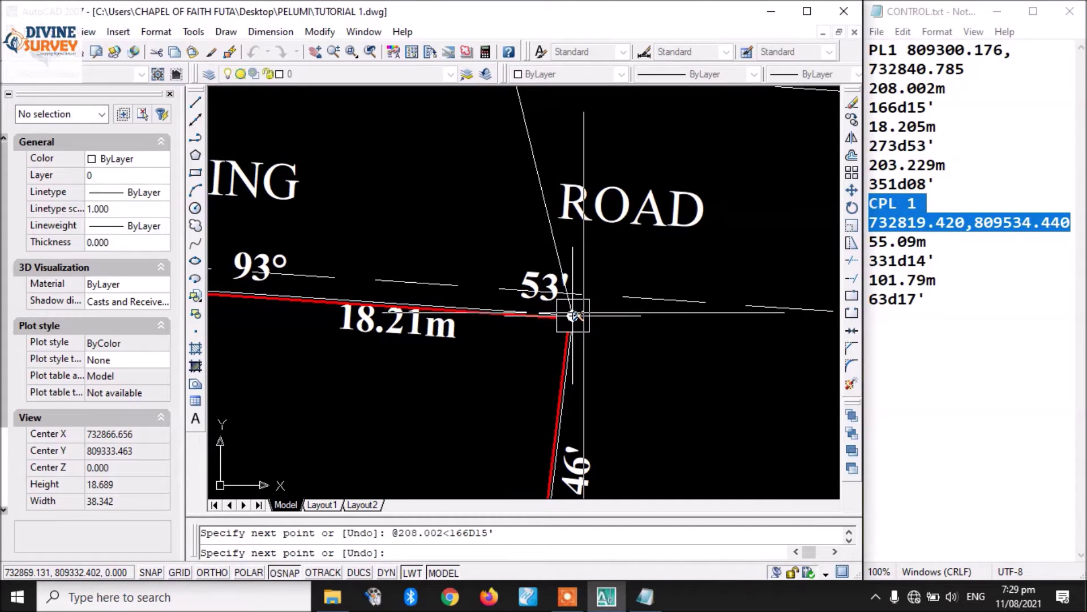
{"action": "scroll", "coordinate": [613, 195], "scroll_direction": "down", "scroll_amount": 4}
{"action": "scroll", "coordinate": [613, 195], "scroll_direction": "down", "scroll_amount": 6}
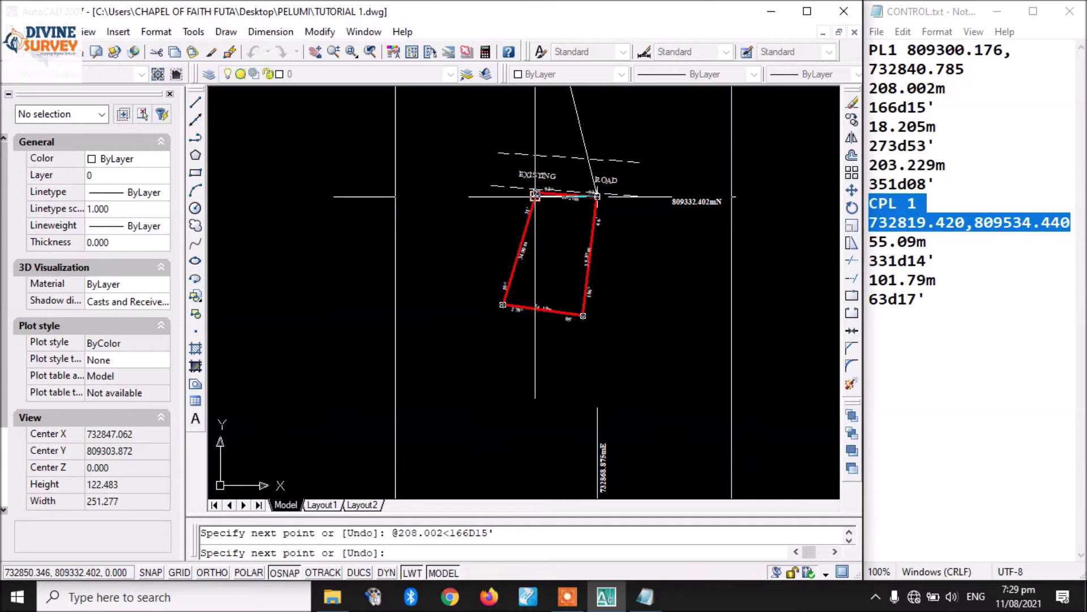
{"action": "scroll", "coordinate": [535, 194], "scroll_direction": "up", "scroll_amount": 14}
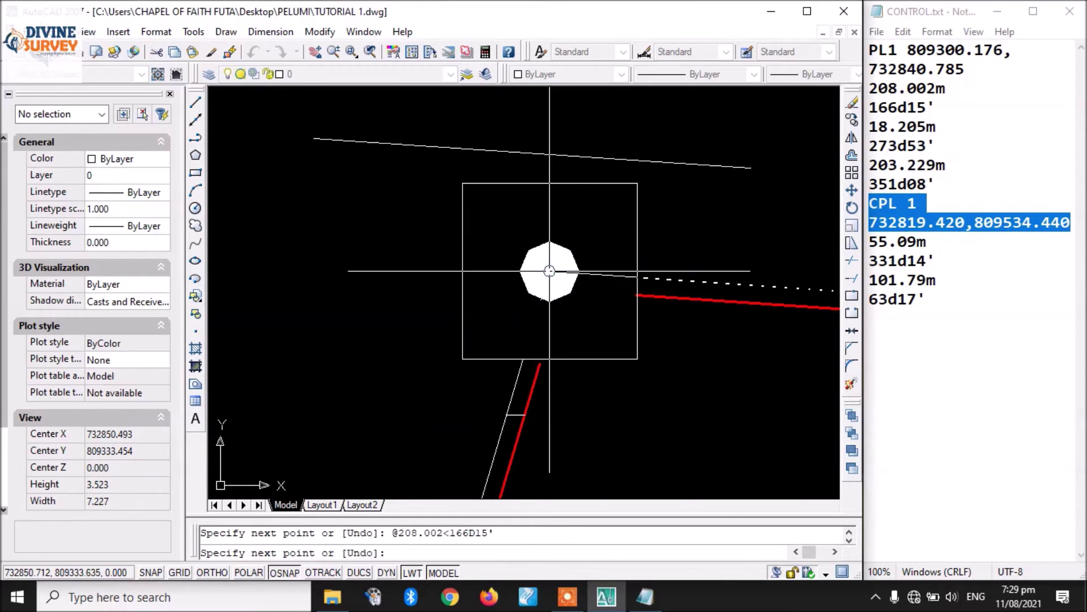
{"action": "left_click", "coordinate": [550, 271]}
{"action": "scroll", "coordinate": [561, 266], "scroll_direction": "down", "scroll_amount": 8}
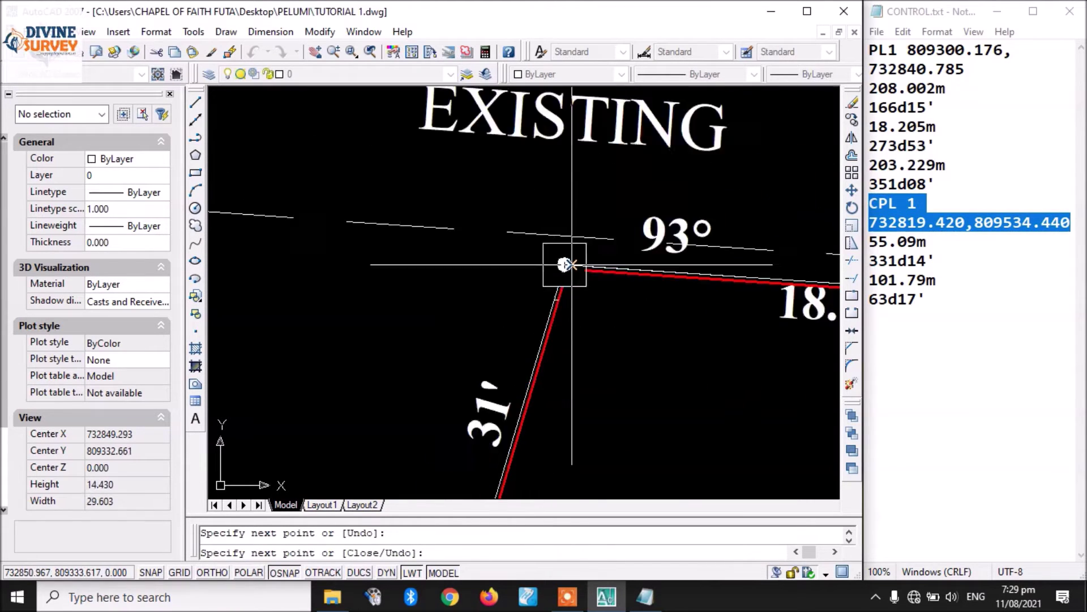
Step: Draw the 203.229 m leg at 351°08' back to the traverse corner and end the line
{"action": "middle_click_drag", "start_coordinate": [565, 129], "coordinate": [516, 307]}
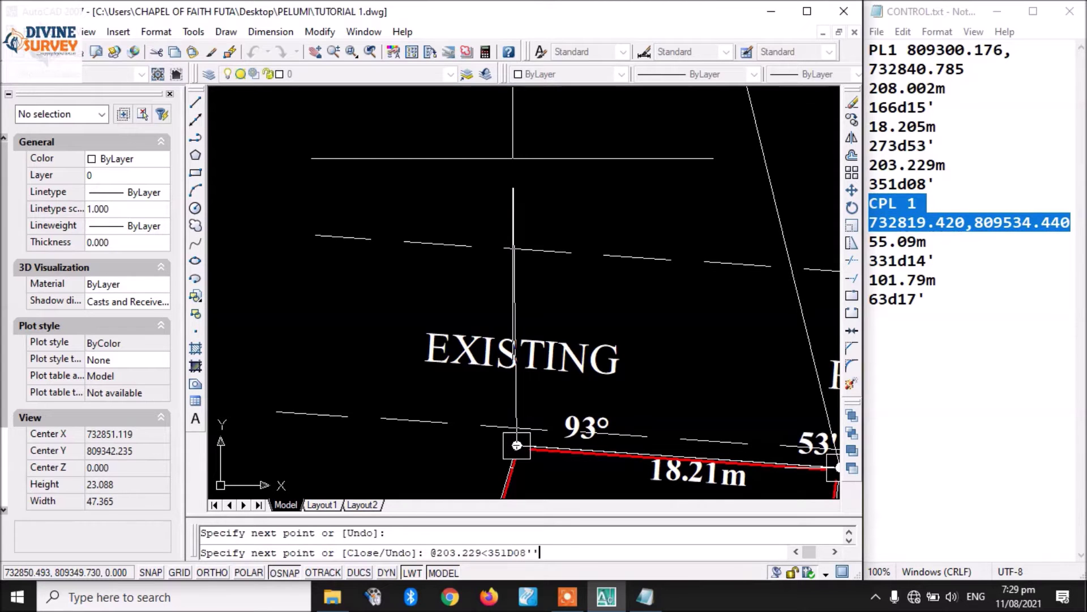
{"action": "key", "text": "Return"}
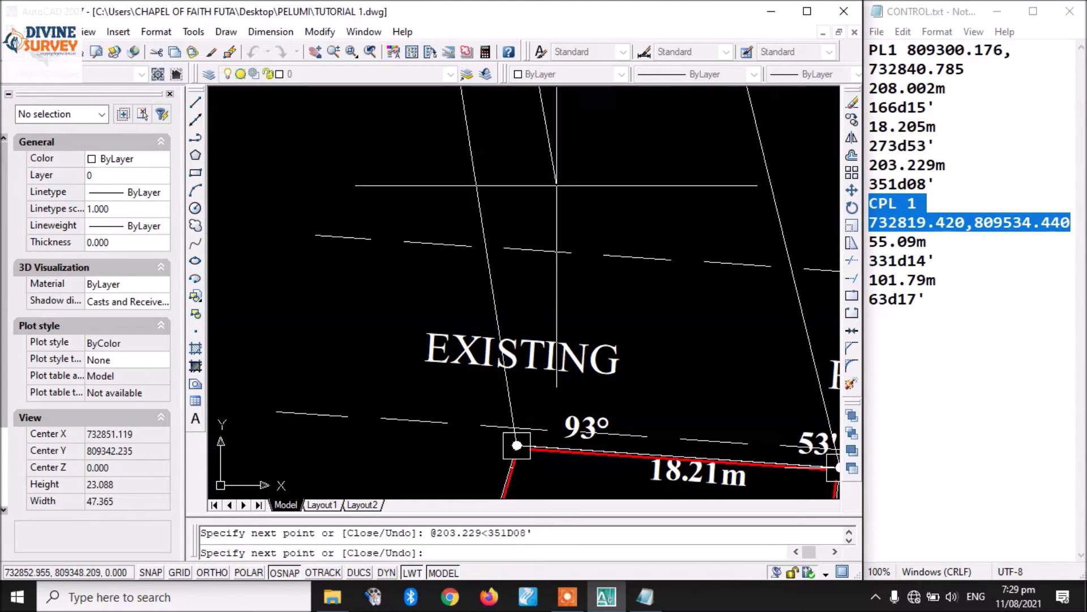
{"action": "scroll", "coordinate": [518, 135], "scroll_direction": "down", "scroll_amount": 10}
{"action": "scroll", "coordinate": [575, 258], "scroll_direction": "up", "scroll_amount": 15}
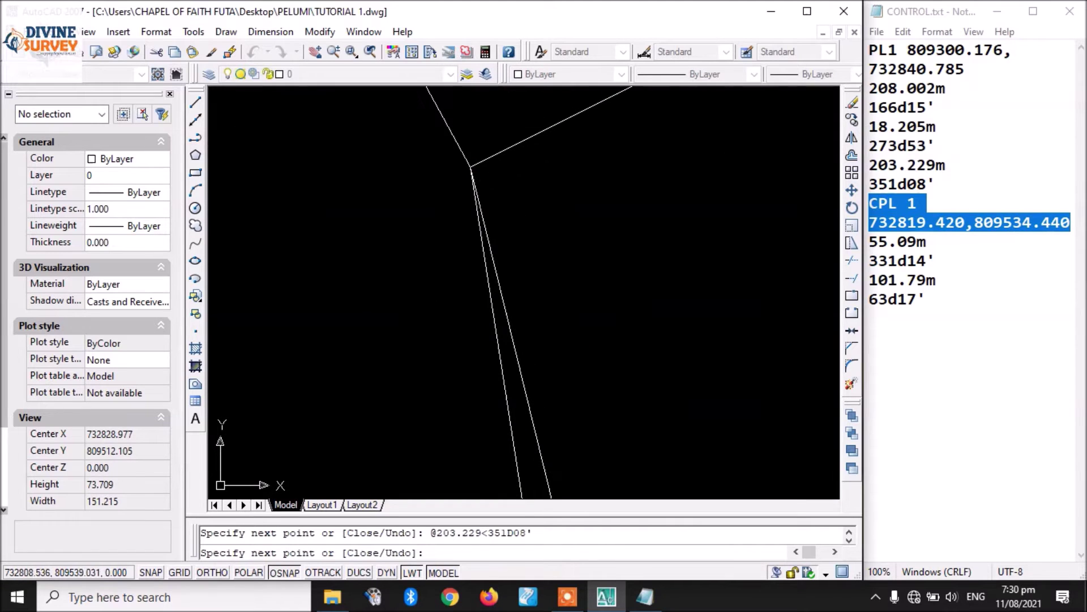
{"action": "scroll", "coordinate": [695, 194], "scroll_direction": "up", "scroll_amount": 9}
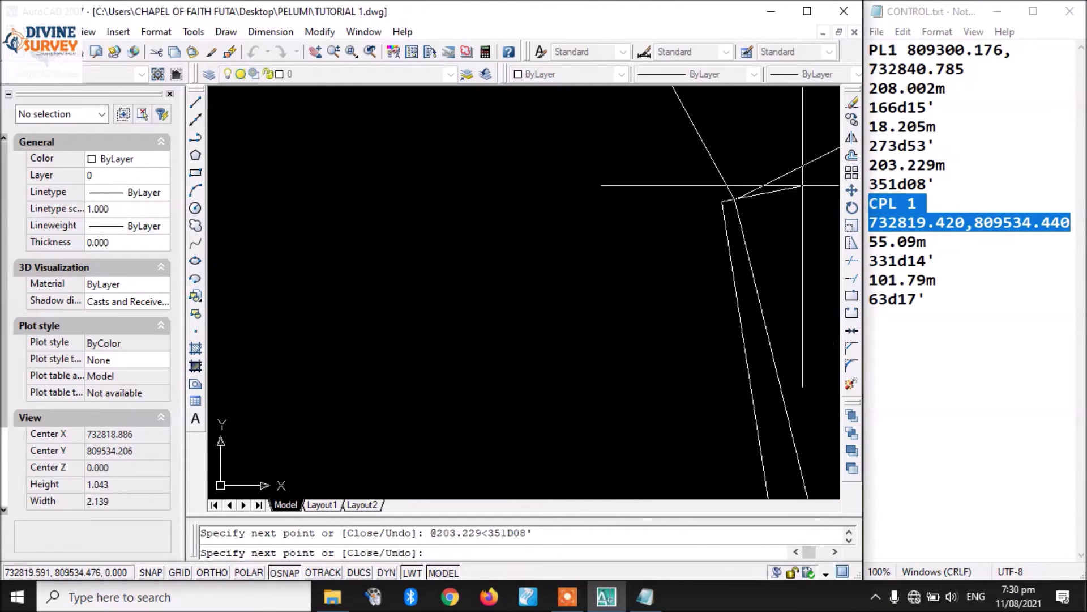
{"action": "key", "text": "Escape"}
{"action": "scroll", "coordinate": [561, 245], "scroll_direction": "down", "scroll_amount": 20}
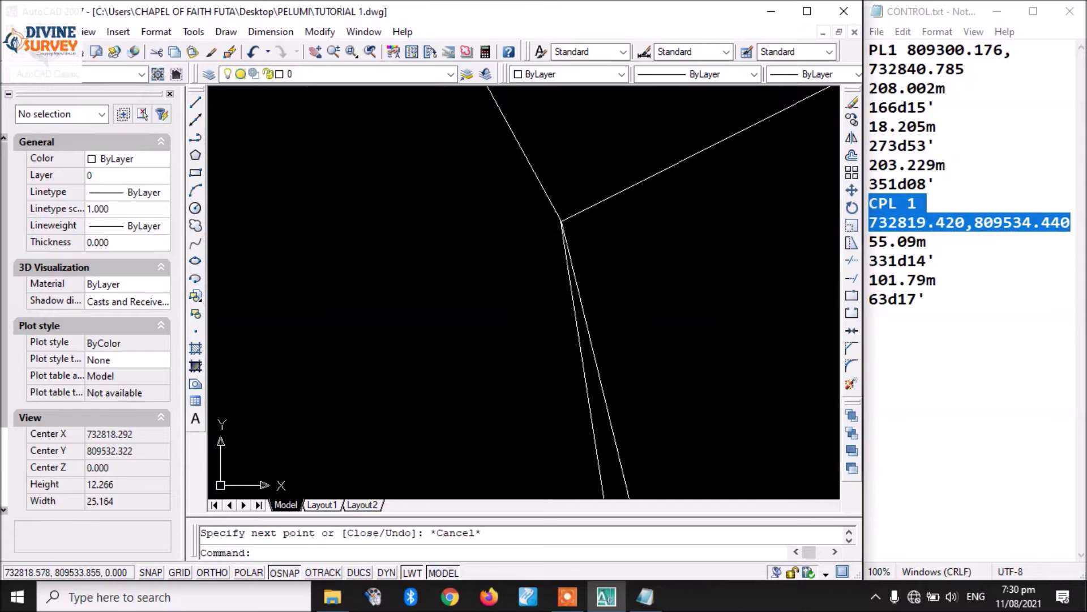
Step: Draw a short line across the corner gap and check its 0.034 m length
{"action": "scroll", "coordinate": [615, 200], "scroll_direction": "up", "scroll_amount": 9}
{"action": "scroll", "coordinate": [615, 200], "scroll_direction": "up", "scroll_amount": 18}
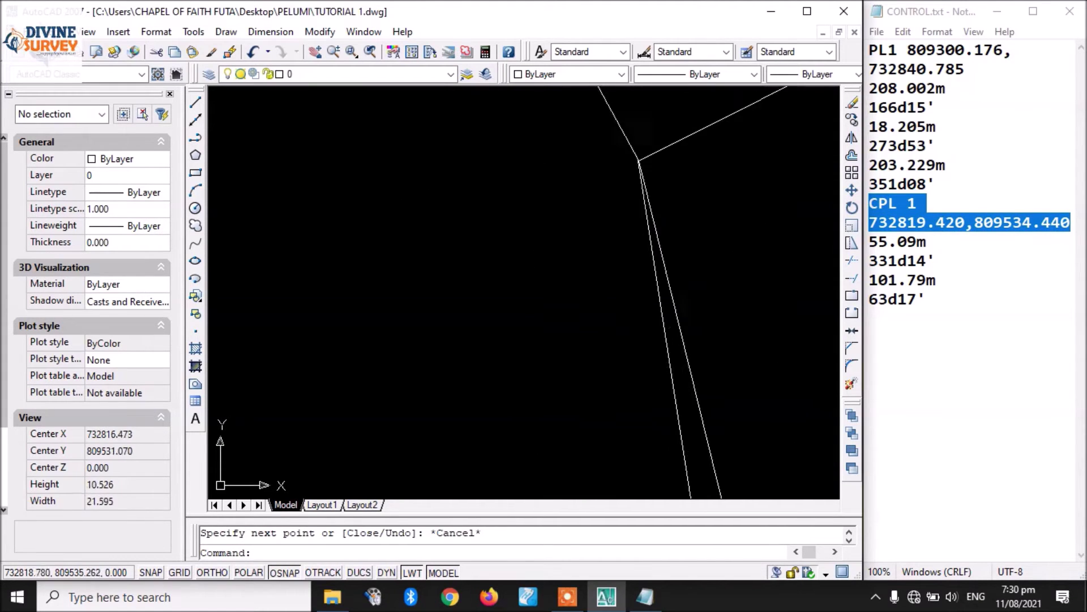
{"action": "scroll", "coordinate": [660, 258], "scroll_direction": "up", "scroll_amount": 4}
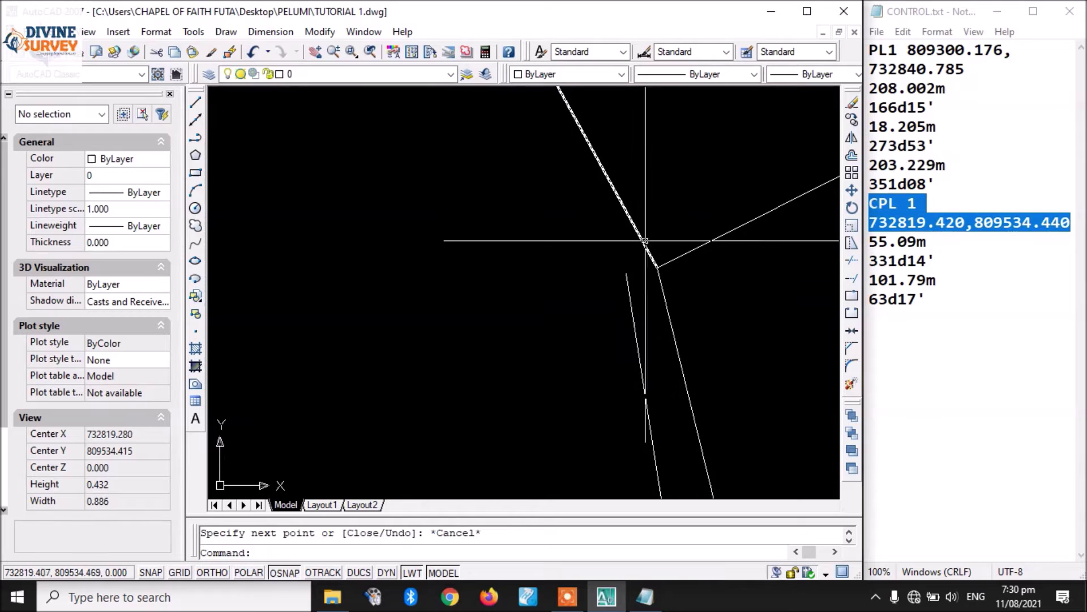
{"action": "middle_click_drag", "start_coordinate": [663, 249], "coordinate": [401, 227]}
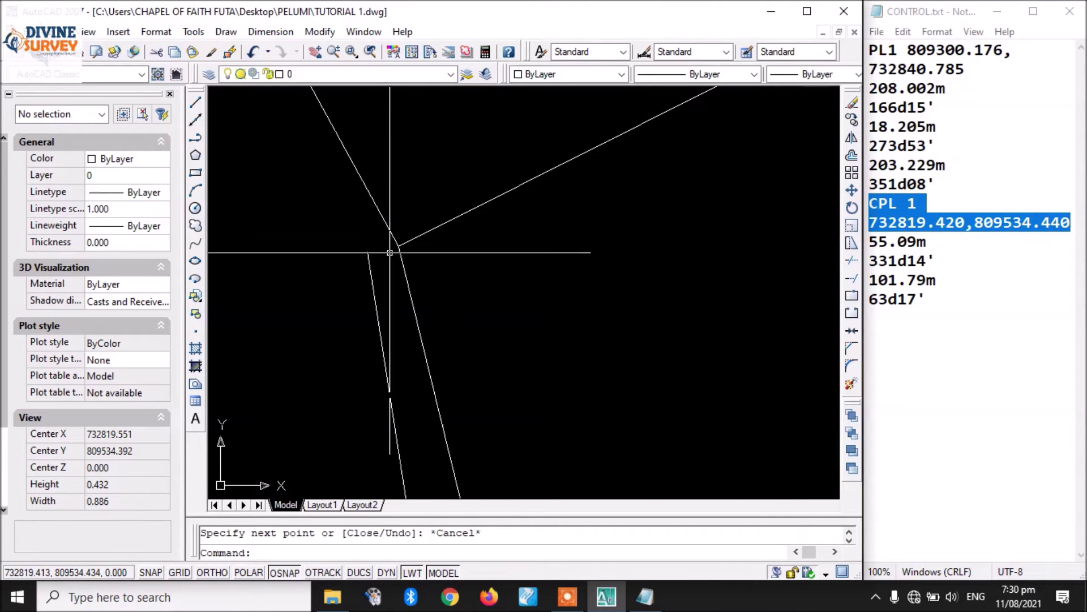
{"action": "left_click", "coordinate": [195, 103]}
{"action": "left_click", "coordinate": [367, 251]}
{"action": "left_click", "coordinate": [398, 248]}
{"action": "key", "text": "Escape"}
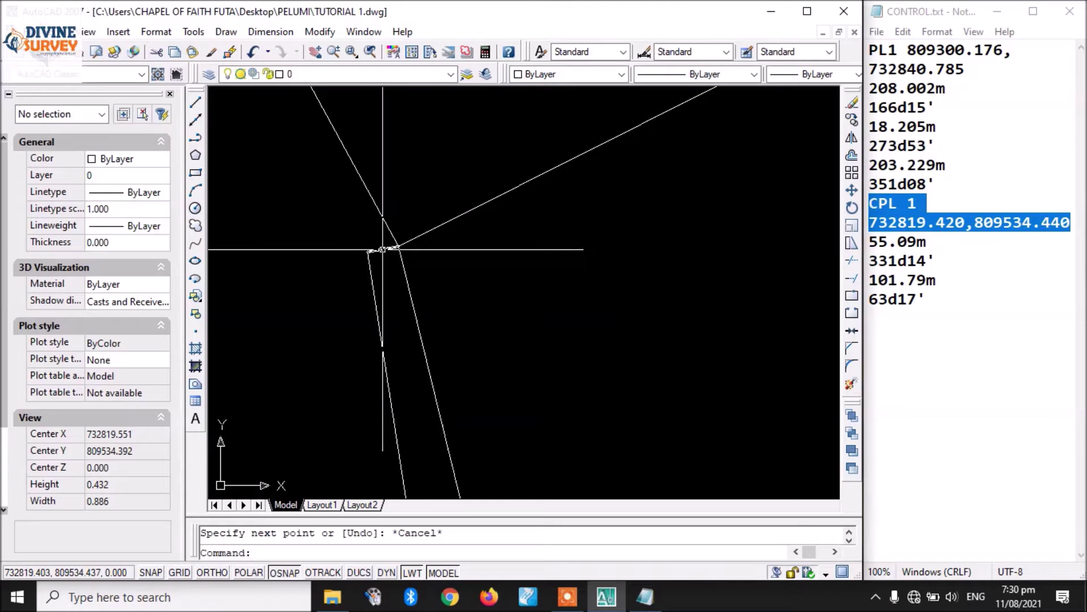
{"action": "left_click", "coordinate": [383, 249]}
{"action": "scroll", "coordinate": [102, 491], "scroll_direction": "down", "scroll_amount": 2}
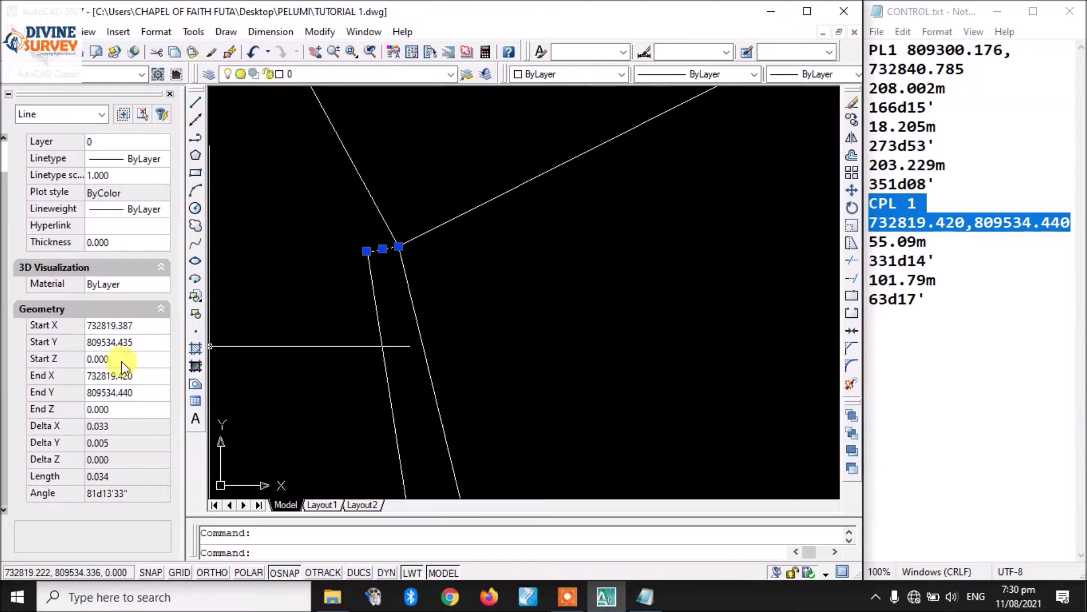
{"action": "key", "text": "Escape"}
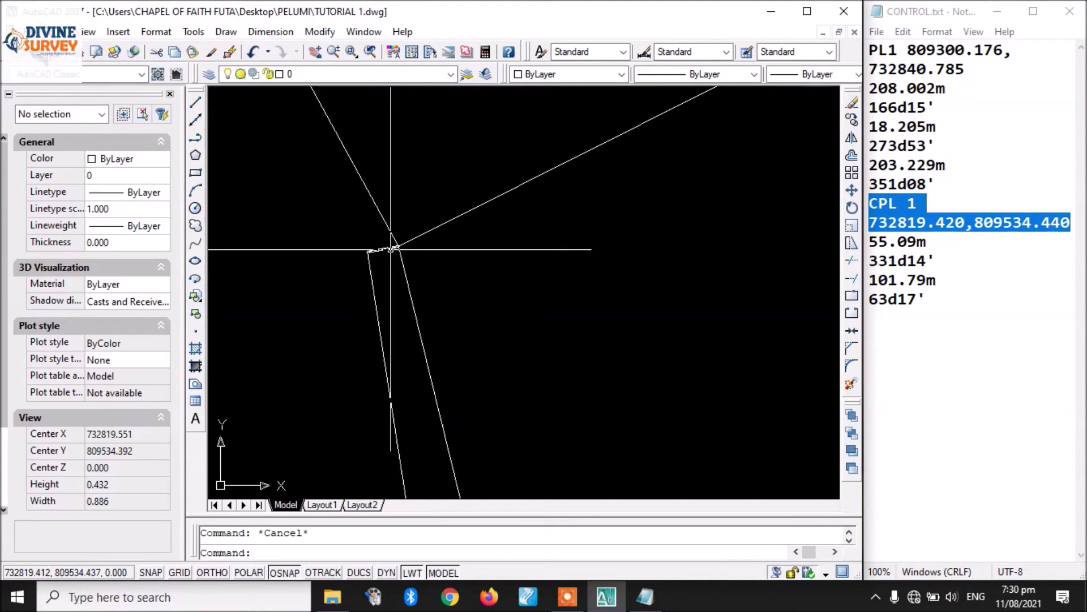
Step: Stretch the left traverse line's end onto the corner intersection and erase the short stub
{"action": "left_click", "coordinate": [370, 263]}
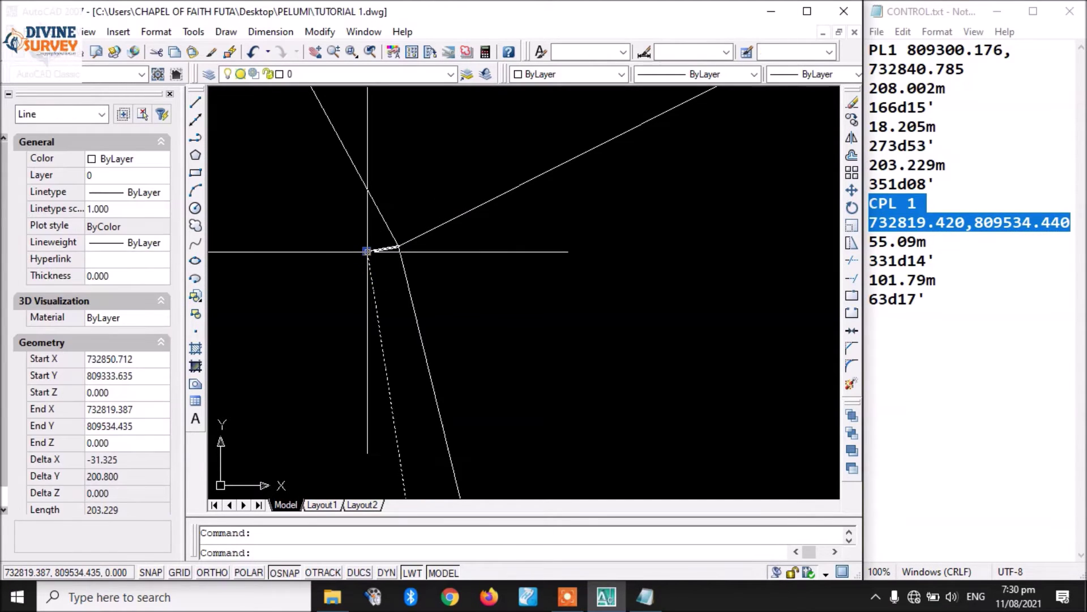
{"action": "left_click", "coordinate": [367, 251]}
{"action": "left_click", "coordinate": [398, 246]}
{"action": "key", "text": "Escape"}
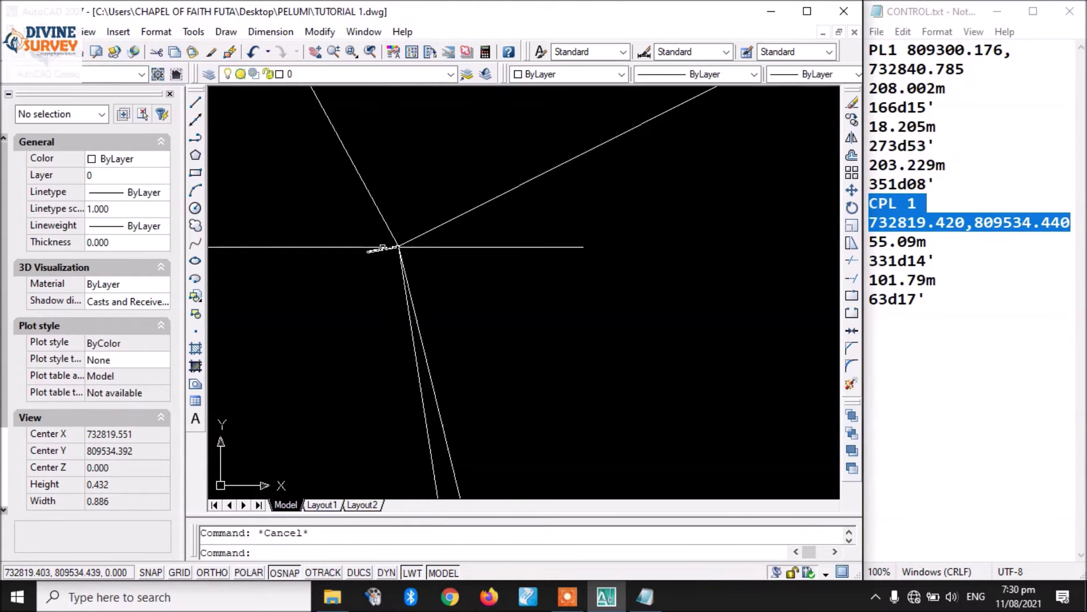
{"action": "left_click", "coordinate": [374, 249]}
{"action": "type", "text": "E"}
{"action": "key", "text": "Return"}
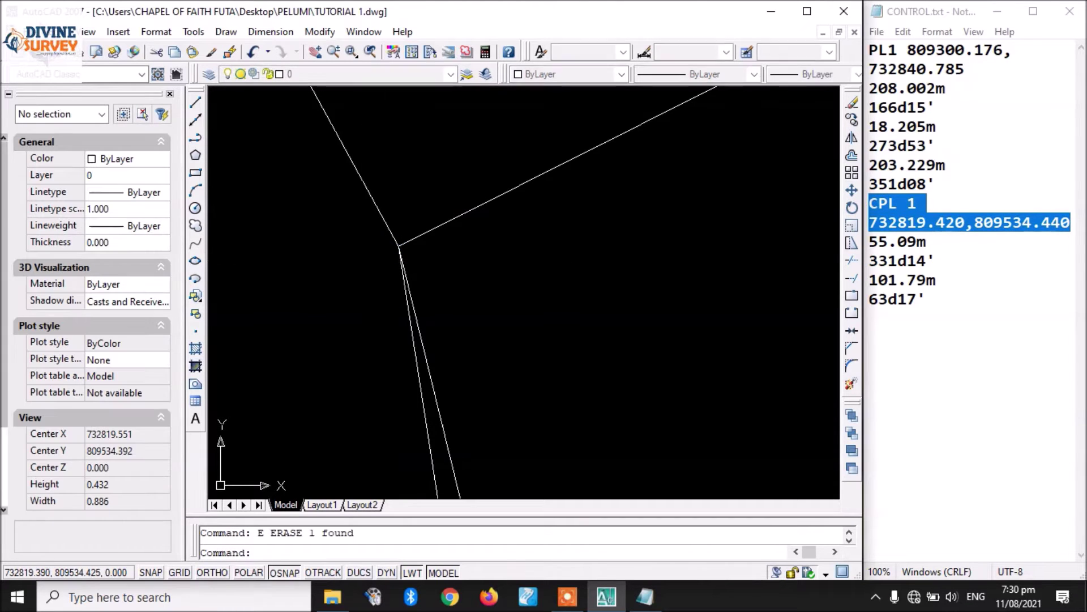
Step: Window-select the four traverse polylines running from the plot corner
{"action": "scroll", "coordinate": [427, 310], "scroll_direction": "down", "scroll_amount": 20}
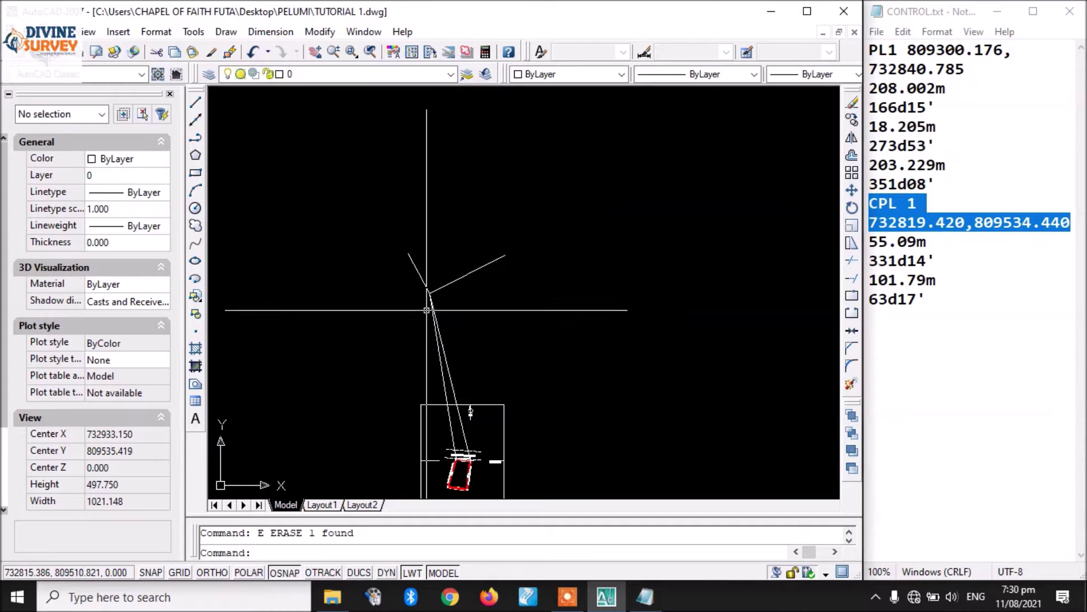
{"action": "scroll", "coordinate": [453, 362], "scroll_direction": "up", "scroll_amount": 8}
{"action": "scroll", "coordinate": [450, 367], "scroll_direction": "down", "scroll_amount": 10}
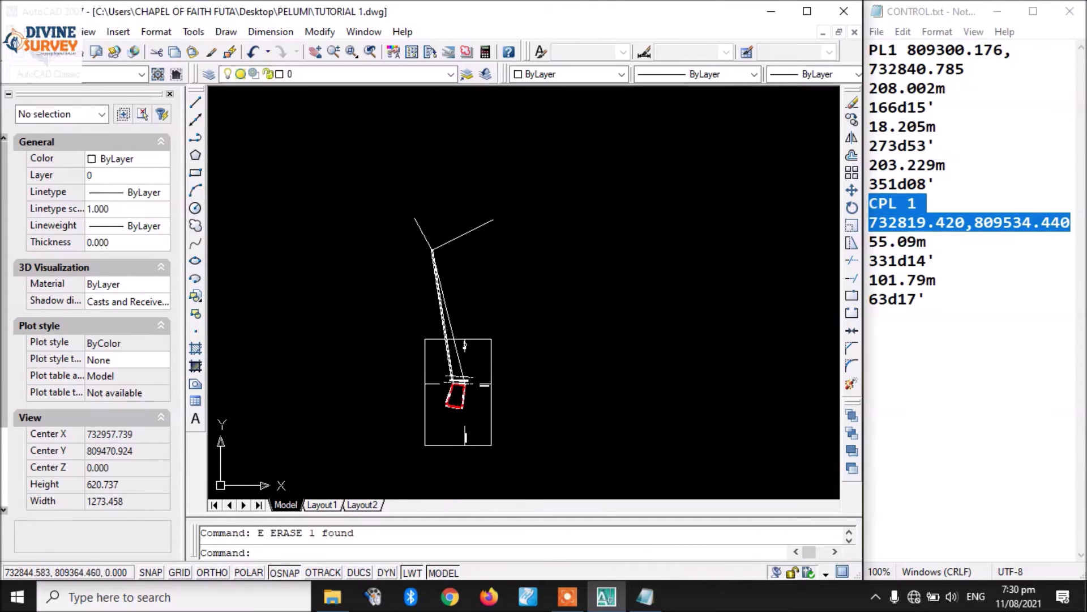
{"action": "left_click", "coordinate": [391, 192]}
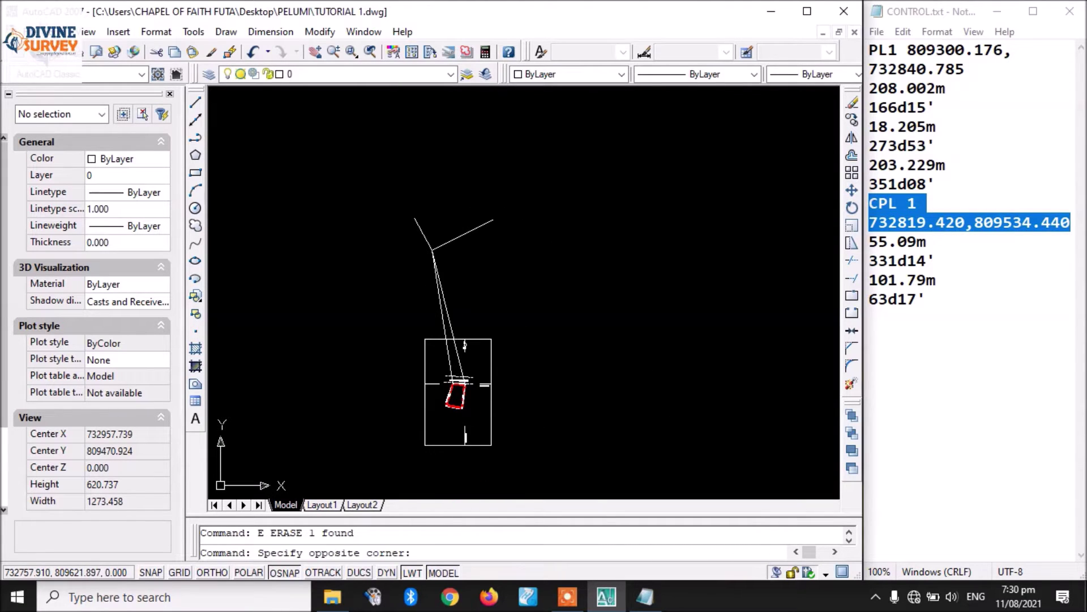
{"action": "left_click", "coordinate": [489, 280]}
{"action": "left_click", "coordinate": [477, 269]}
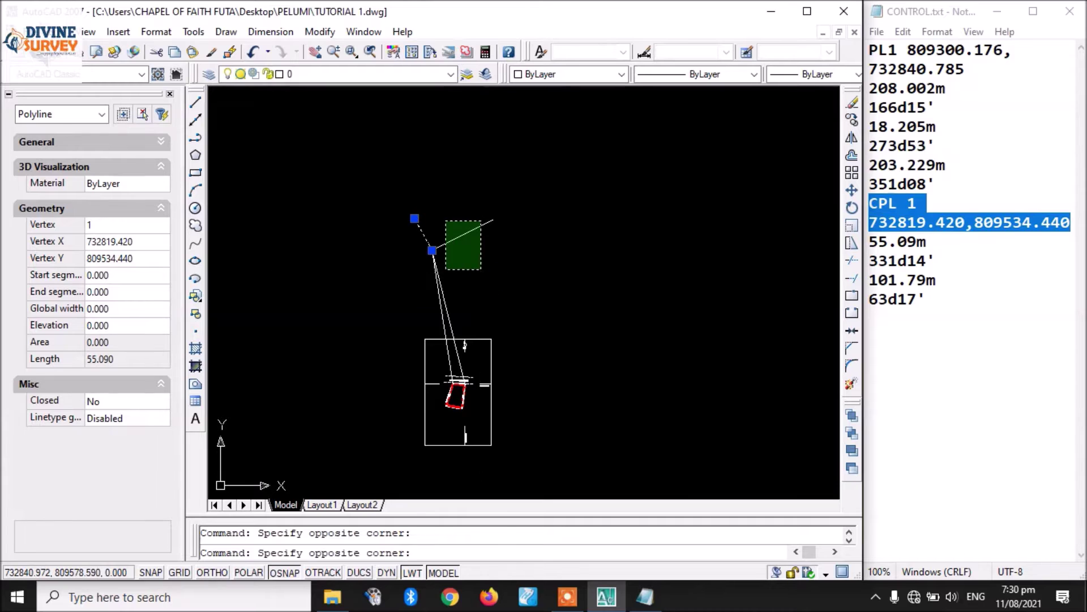
{"action": "left_click", "coordinate": [444, 222]}
{"action": "left_click", "coordinate": [461, 281]}
{"action": "left_click", "coordinate": [401, 277]}
Step: Add the frontage line and copy all five traverse objects with Ctrl+C
{"action": "scroll", "coordinate": [447, 317], "scroll_direction": "up", "scroll_amount": 6}
{"action": "scroll", "coordinate": [441, 293], "scroll_direction": "up", "scroll_amount": 5}
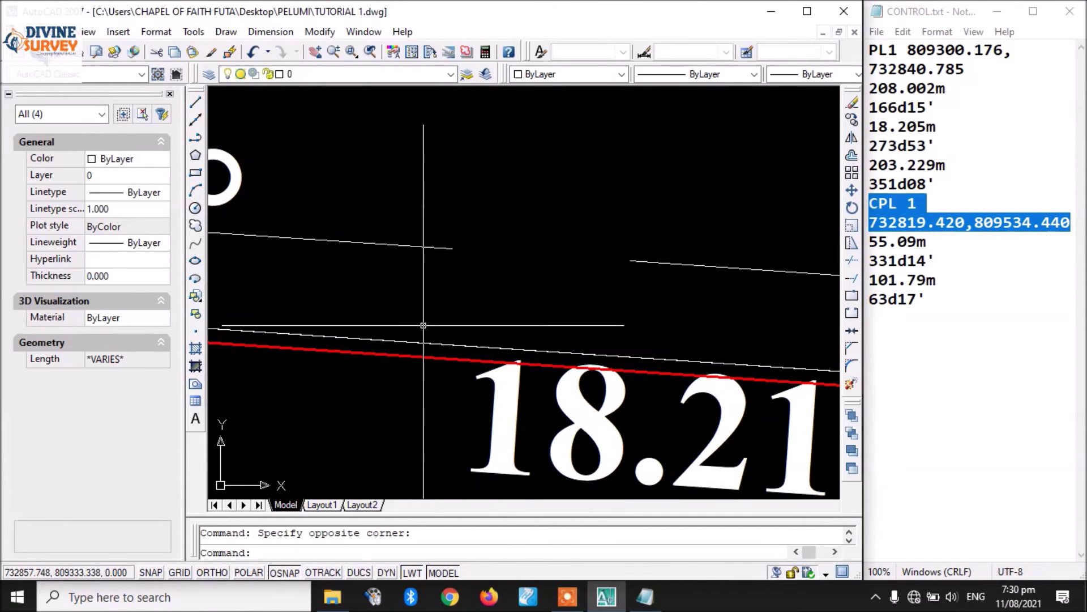
{"action": "left_click", "coordinate": [431, 344]}
{"action": "scroll", "coordinate": [520, 293], "scroll_direction": "down", "scroll_amount": 6}
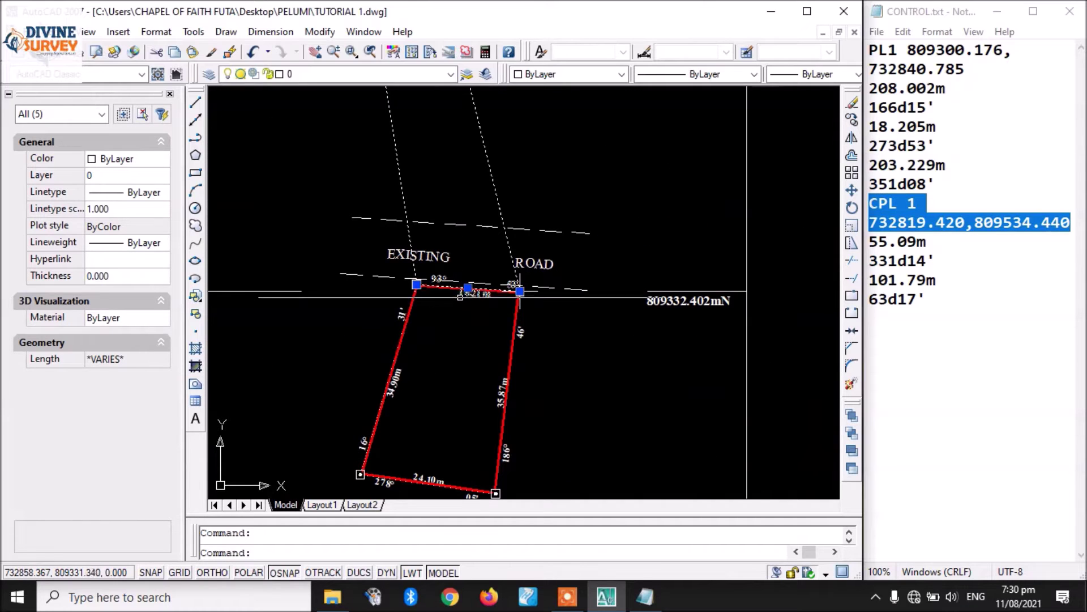
{"action": "key", "text": "ctrl+c"}
{"action": "scroll", "coordinate": [447, 297], "scroll_direction": "down", "scroll_amount": 8}
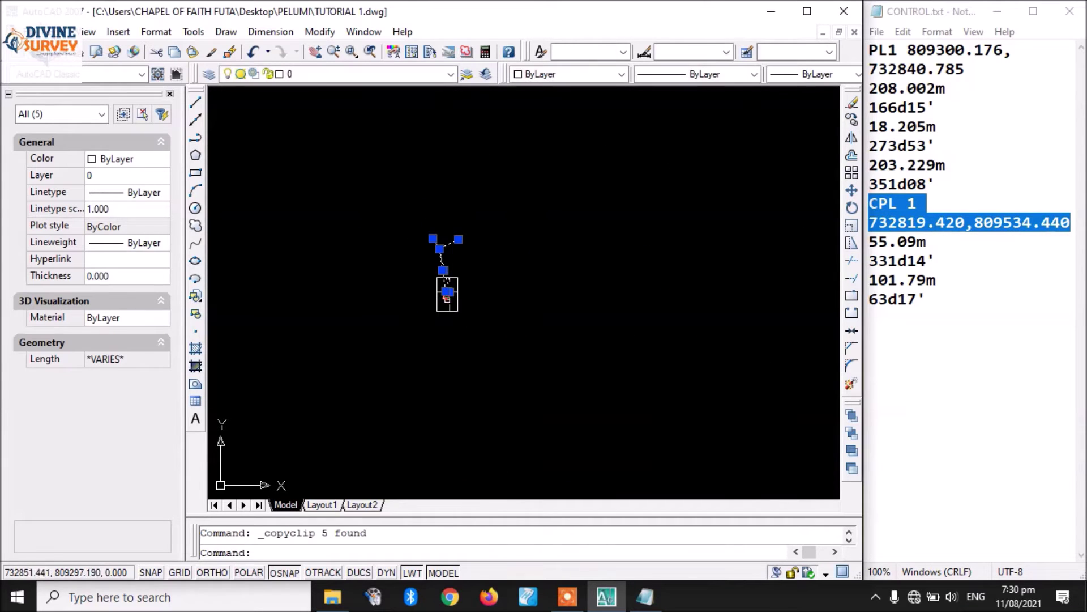
Step: Paste the first copy of the traverse lines to the right of the original
{"action": "key", "text": "ctrl+v"}
{"action": "scroll", "coordinate": [447, 294], "scroll_direction": "up", "scroll_amount": 4}
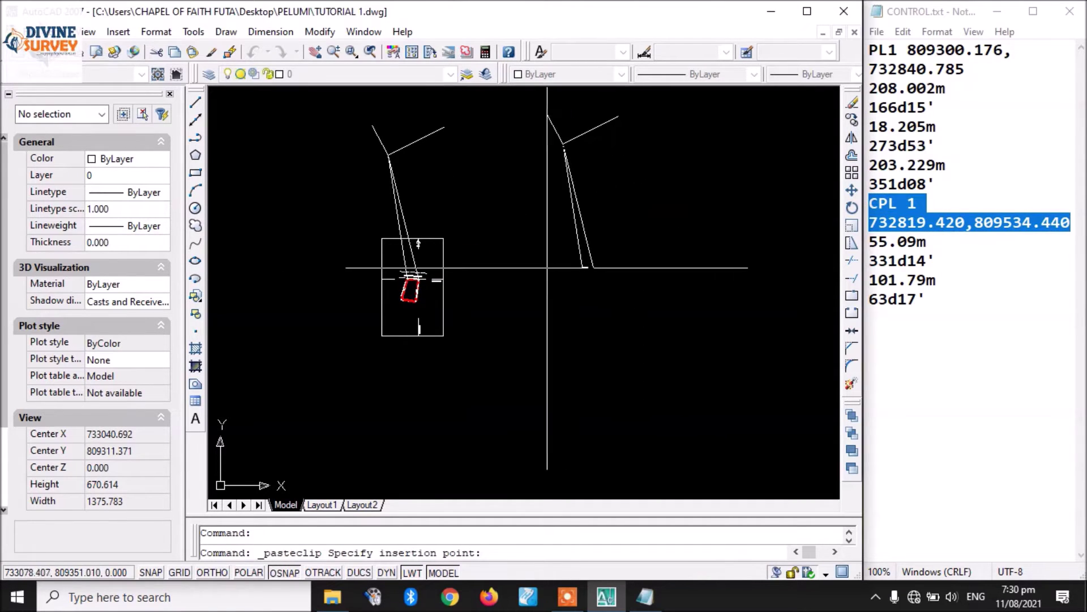
{"action": "left_click", "coordinate": [518, 266]}
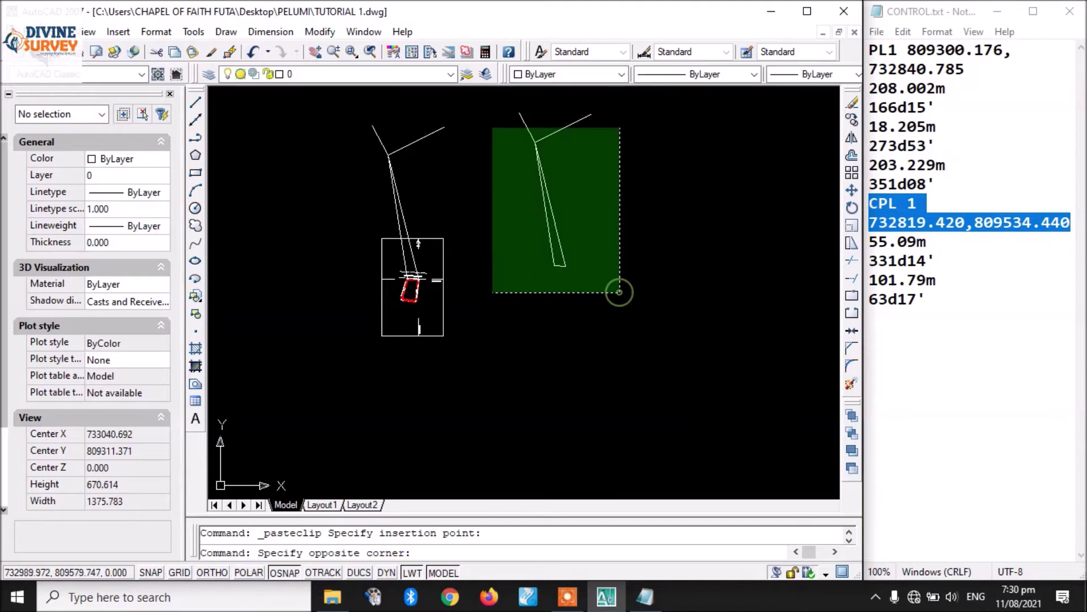
Step: Paste a second copy further right, then window-select the middle copy
{"action": "left_click", "coordinate": [501, 104]}
{"action": "key", "text": "ctrl+c"}
{"action": "key", "text": "ctrl+v"}
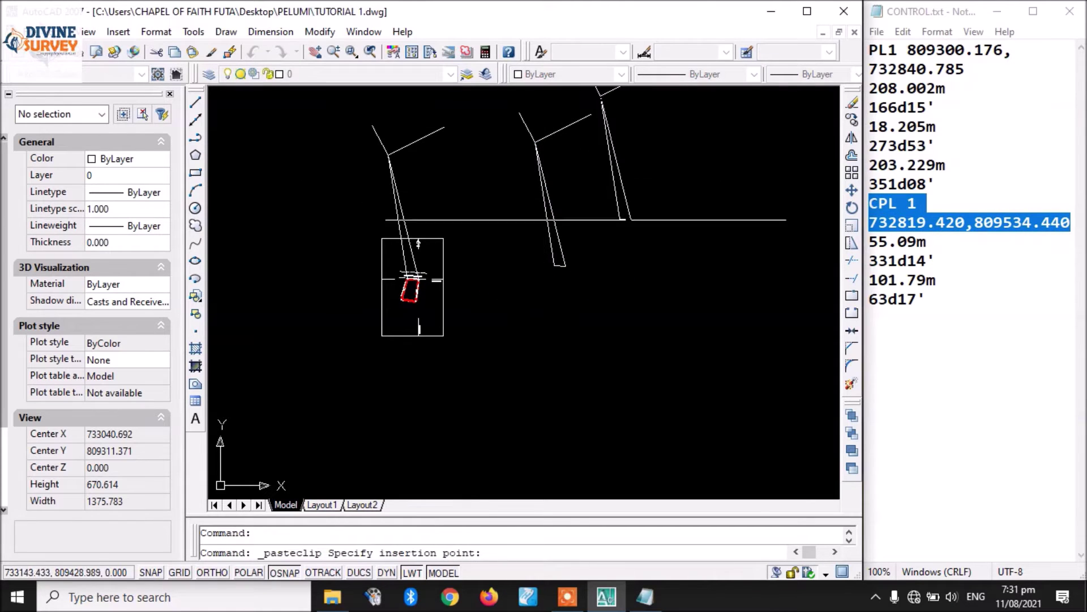
{"action": "left_click", "coordinate": [650, 257]}
{"action": "key", "text": "Escape"}
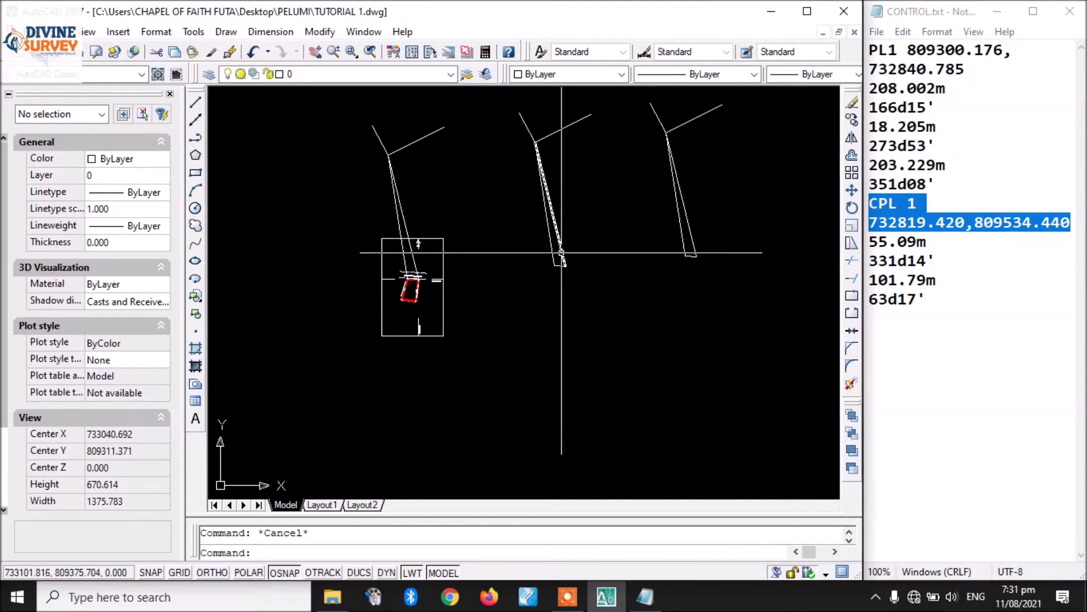
{"action": "left_click", "coordinate": [508, 107]}
{"action": "left_click", "coordinate": [609, 275]}
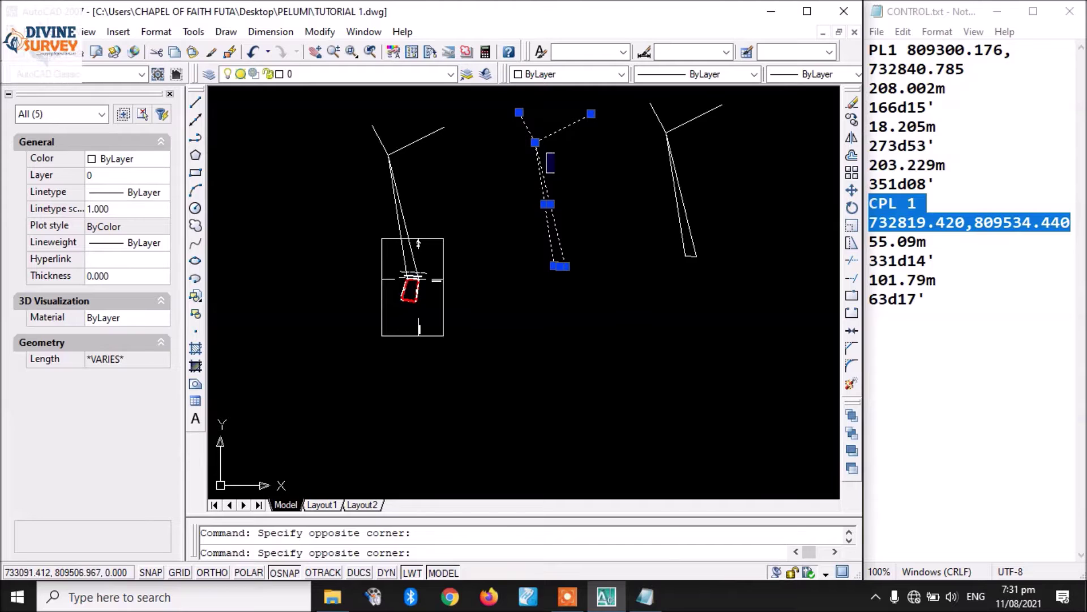
{"action": "type", "text": "m"}
{"action": "key", "text": "Return"}
{"action": "left_click", "coordinate": [557, 185]}
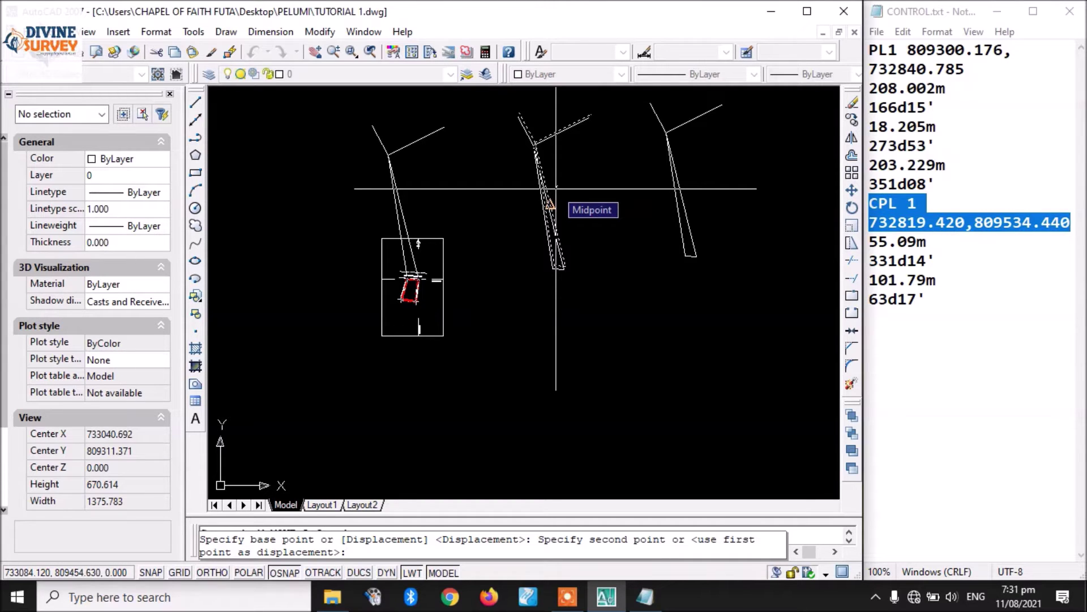
{"action": "key", "text": "Escape"}
{"action": "scroll", "coordinate": [419, 277], "scroll_direction": "up", "scroll_amount": 6}
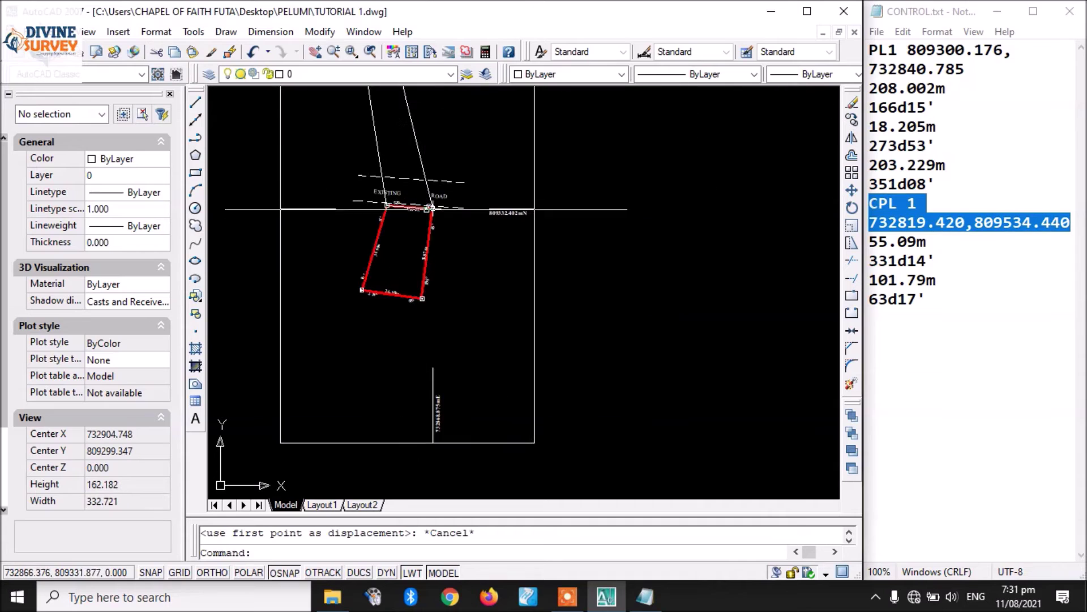
{"action": "middle_click_drag", "start_coordinate": [444, 291], "coordinate": [459, 403]}
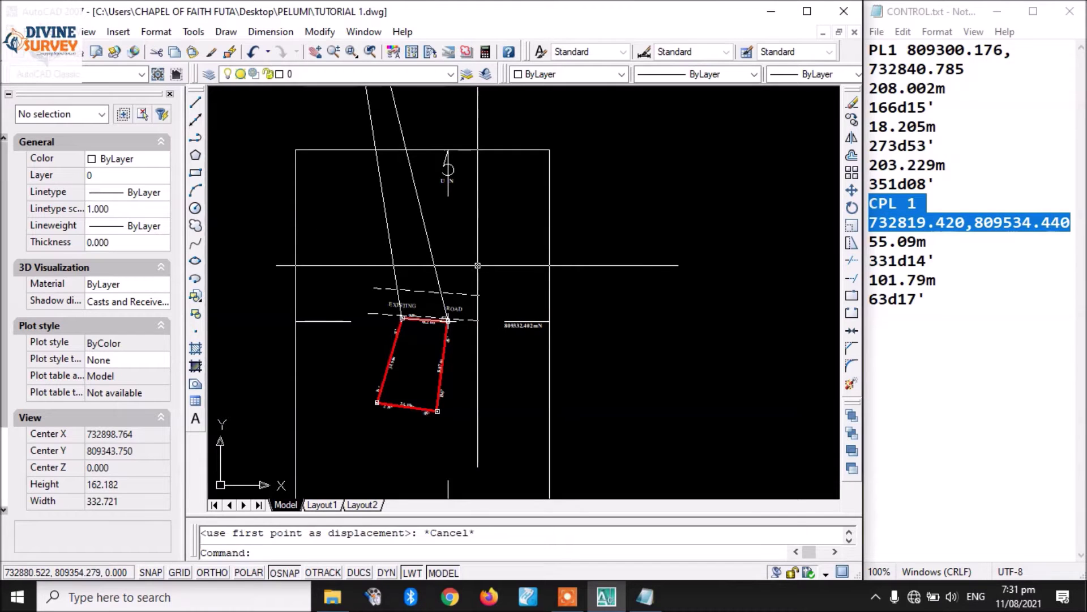
{"action": "scroll", "coordinate": [461, 195], "scroll_direction": "down", "scroll_amount": 2}
{"action": "scroll", "coordinate": [493, 244], "scroll_direction": "down", "scroll_amount": 6}
{"action": "scroll", "coordinate": [560, 170], "scroll_direction": "up", "scroll_amount": 3}
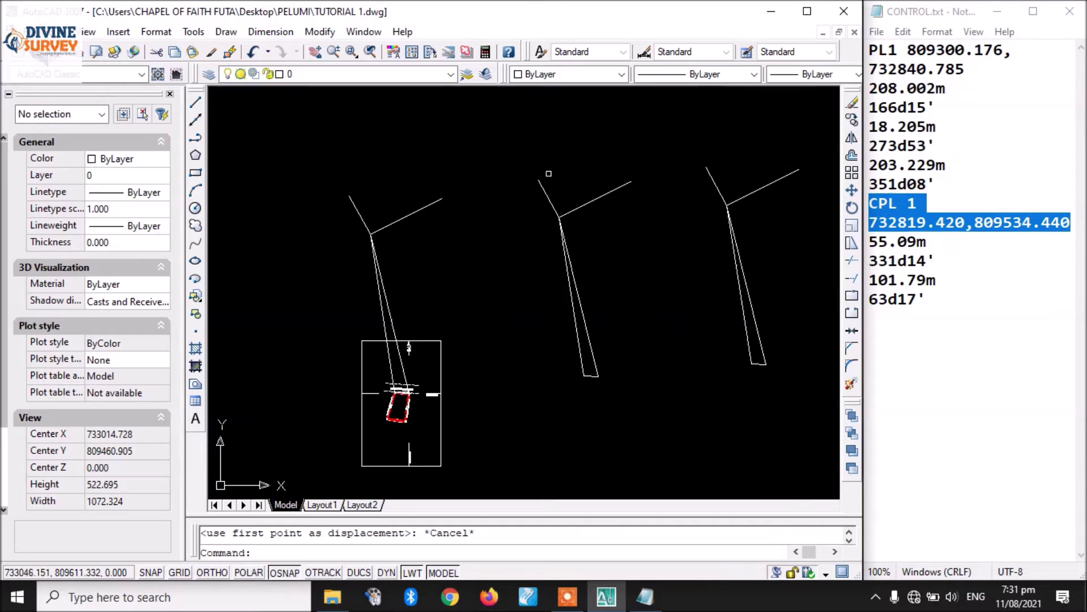
{"action": "left_click", "coordinate": [521, 167]}
Step: Try scaling the middle copy about its corner vertex, cancel, and switch to the Notepad list
{"action": "left_click", "coordinate": [652, 422]}
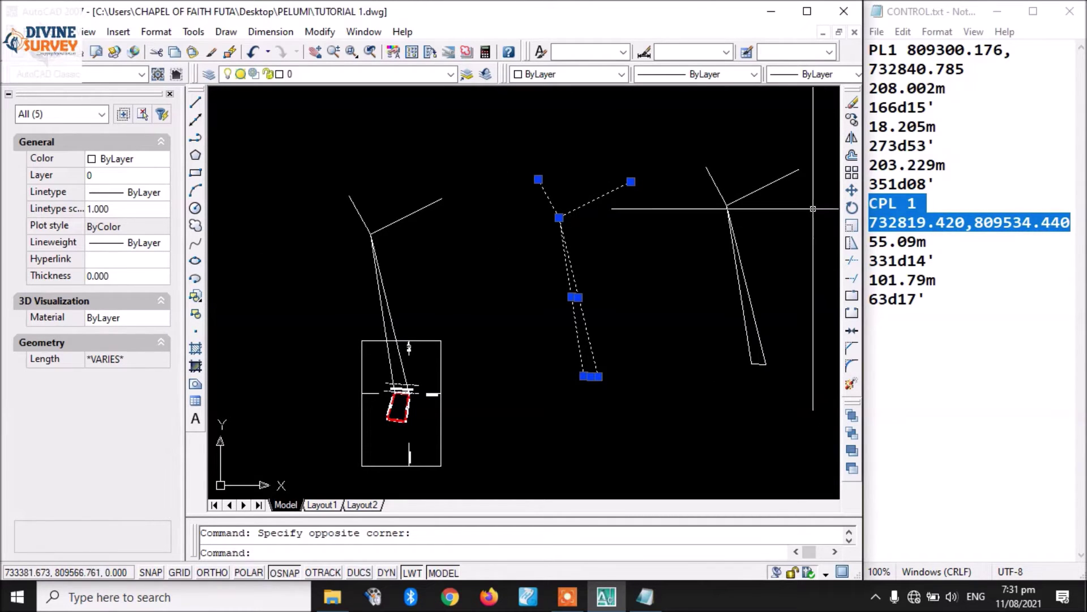
{"action": "left_click", "coordinate": [852, 229]}
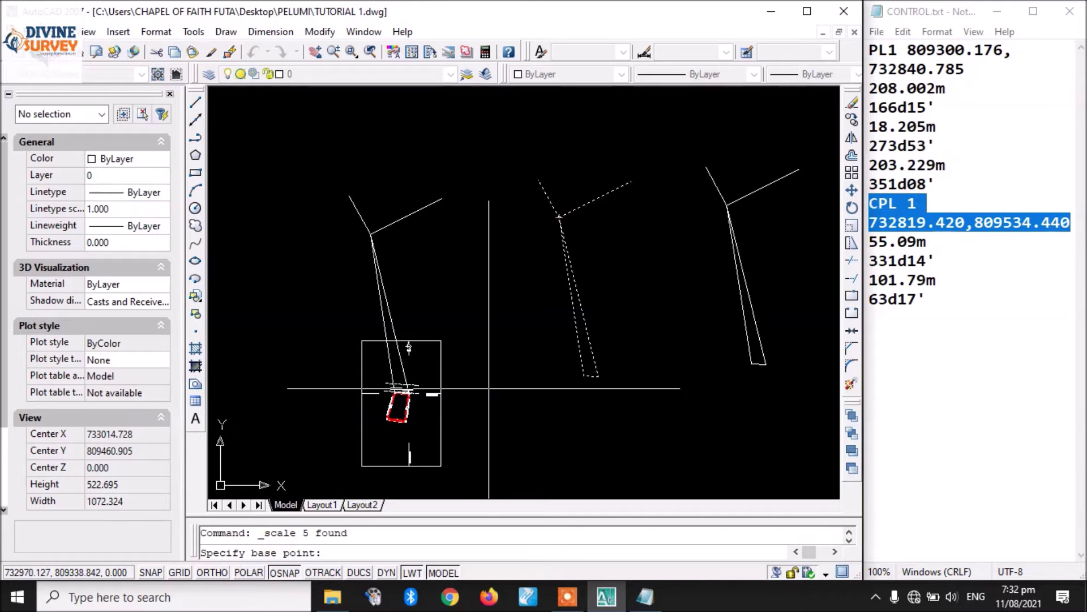
{"action": "left_click", "coordinate": [559, 217]}
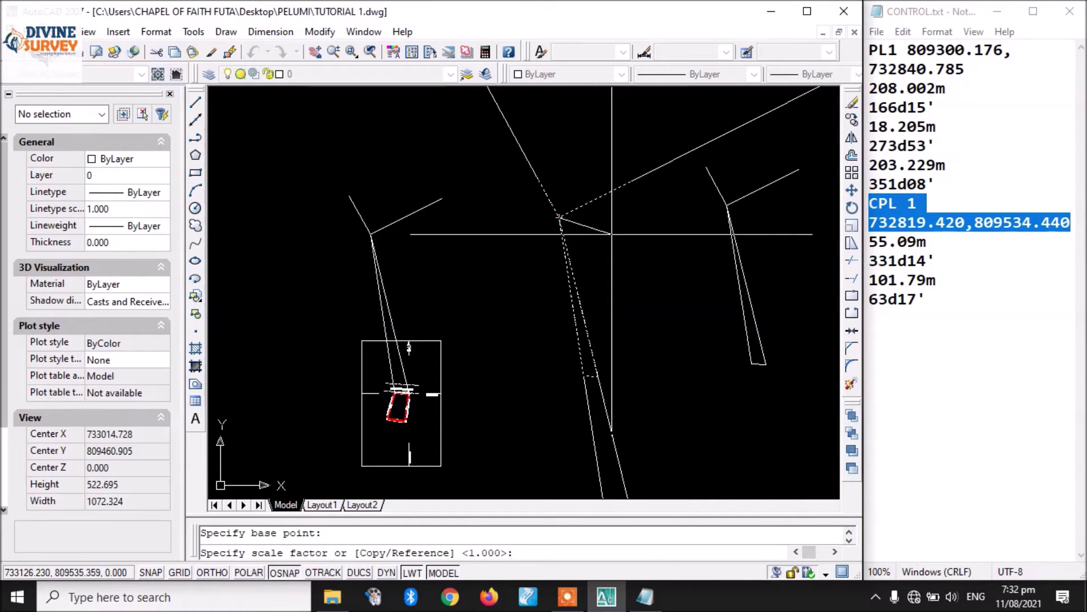
{"action": "key", "text": "Escape"}
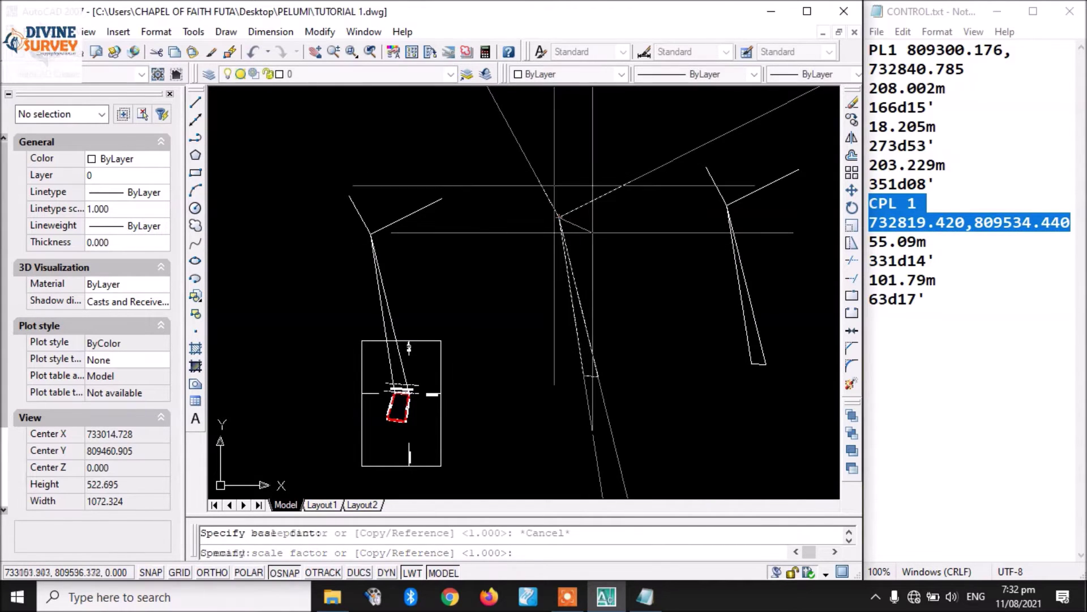
{"action": "left_click", "coordinate": [898, 363]}
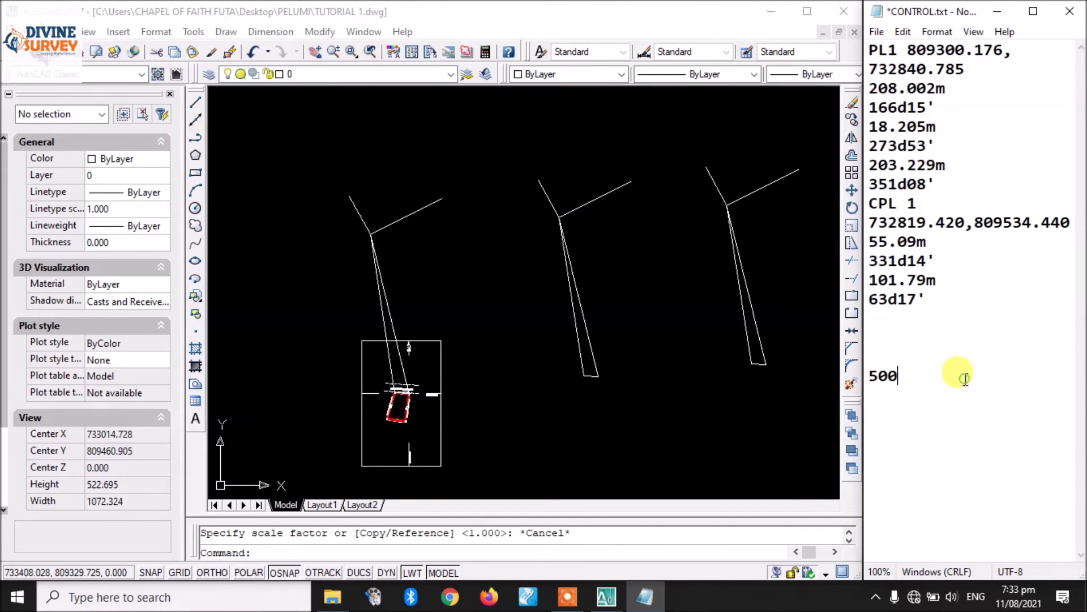
Step: Scale the middle traverse copy's five segments by 0.2 about its corner vertex
{"action": "left_click", "coordinate": [542, 209]}
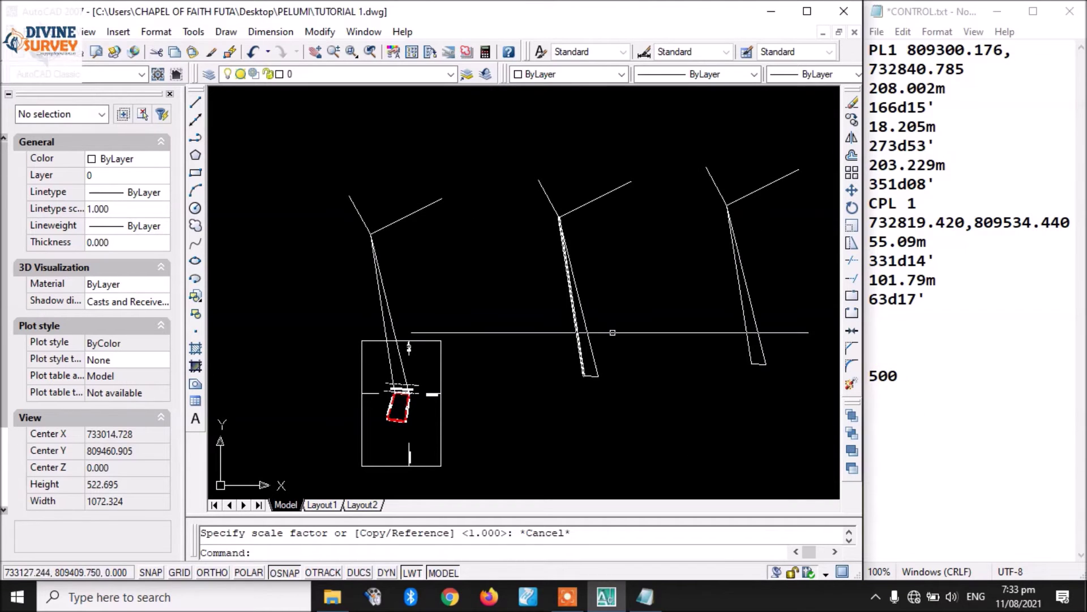
{"action": "left_click", "coordinate": [517, 144]}
{"action": "left_click", "coordinate": [663, 379]}
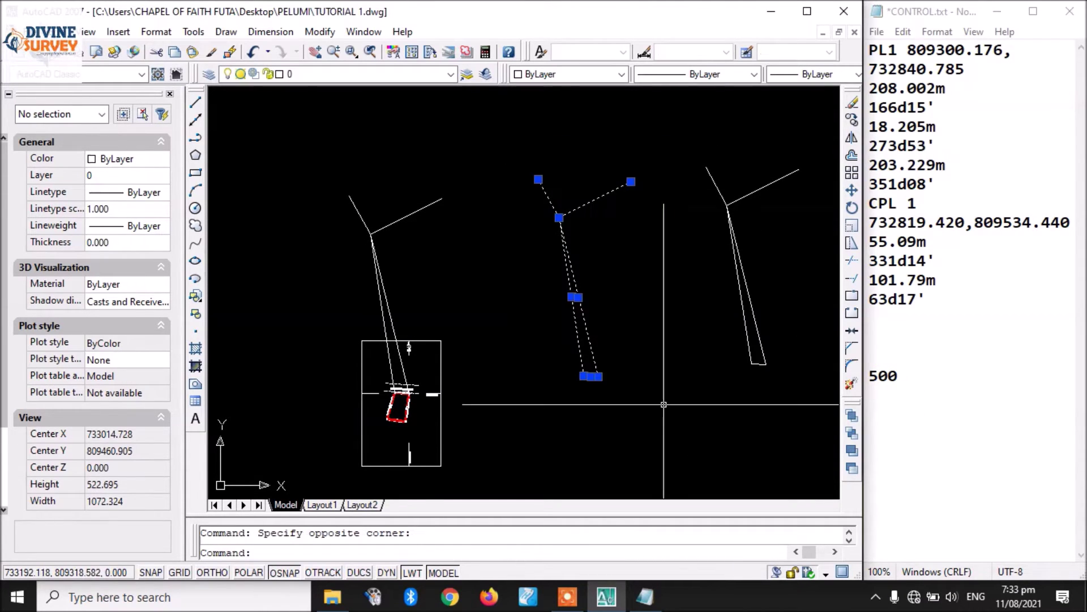
{"action": "left_click", "coordinate": [851, 226]}
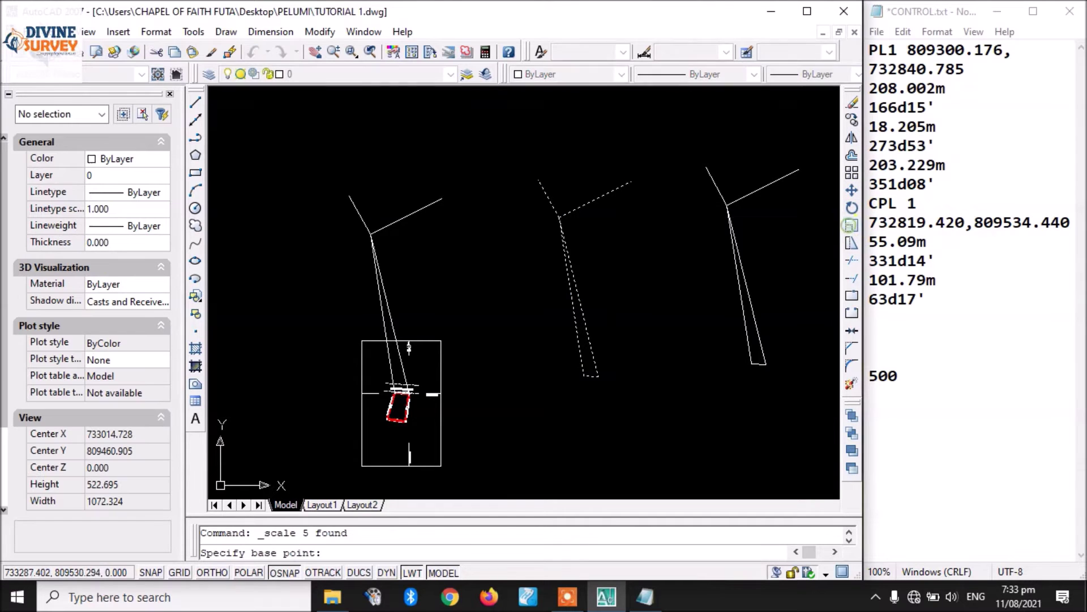
{"action": "left_click", "coordinate": [559, 218]}
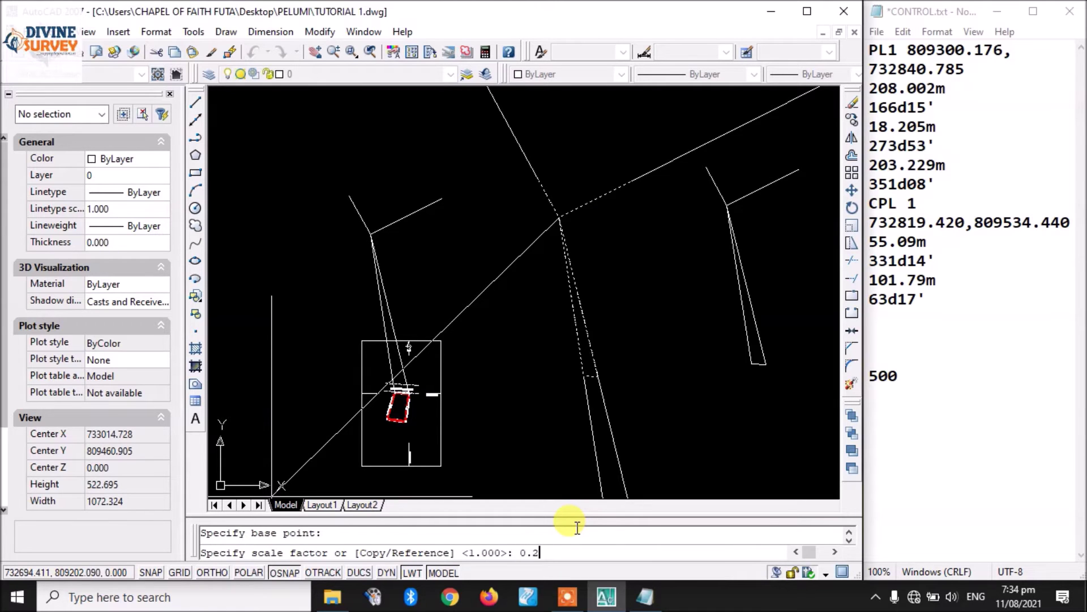
{"action": "key", "text": "Return"}
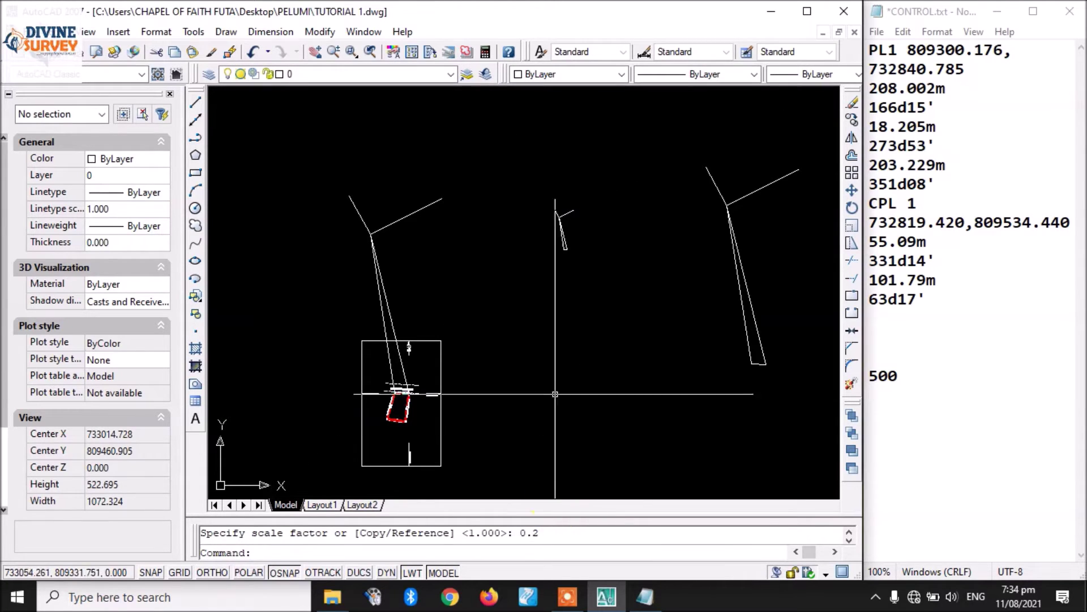
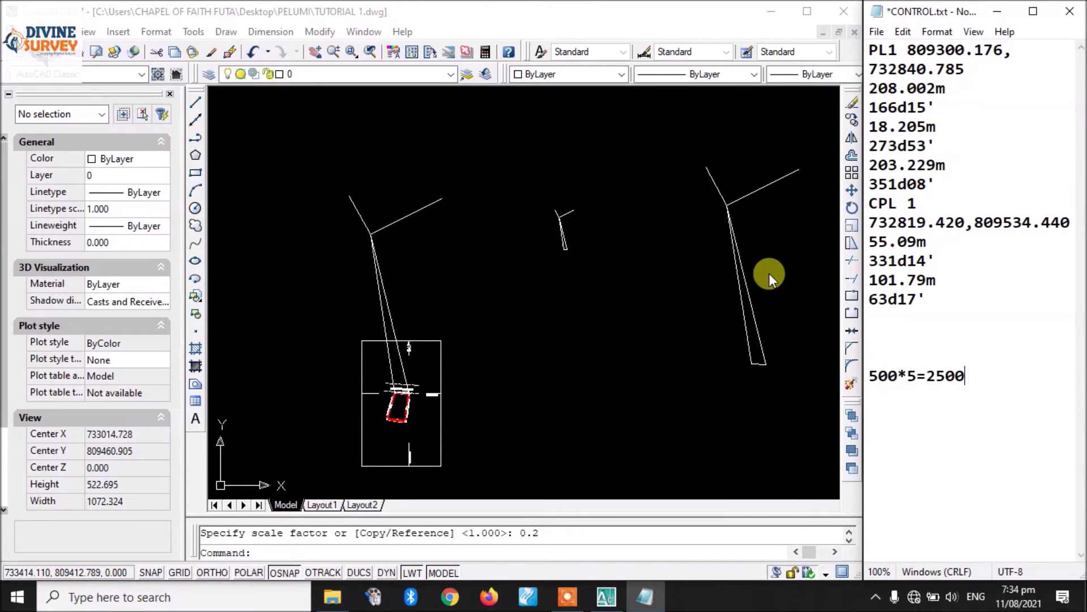
{"action": "left_click", "coordinate": [547, 215]}
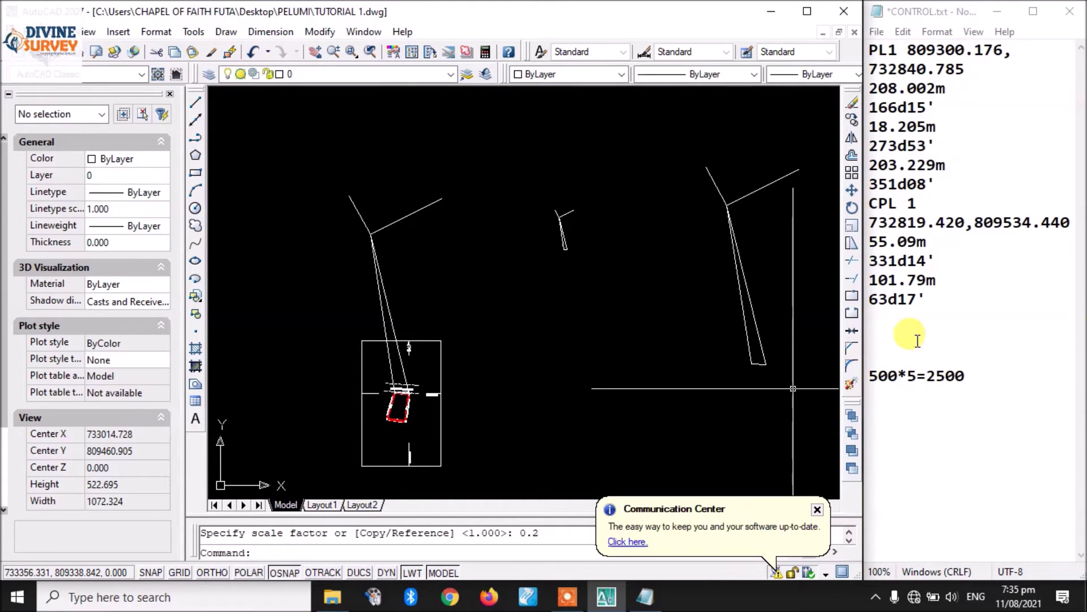
{"action": "left_click", "coordinate": [600, 242]}
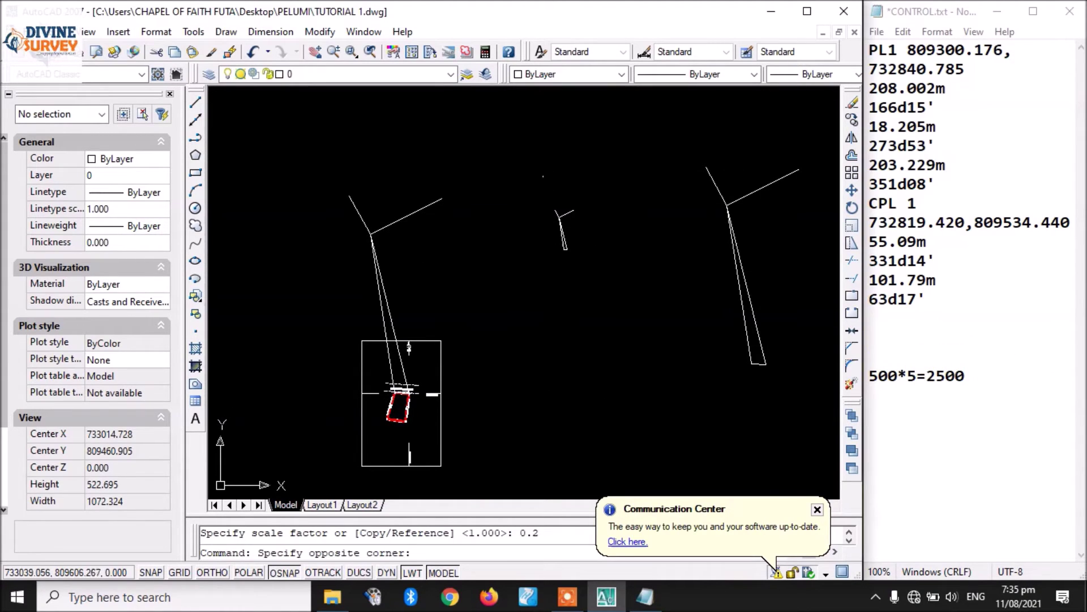
Step: Move the reduced traverse copy to sit just below-left of the red parcel
{"action": "left_click", "coordinate": [591, 274]}
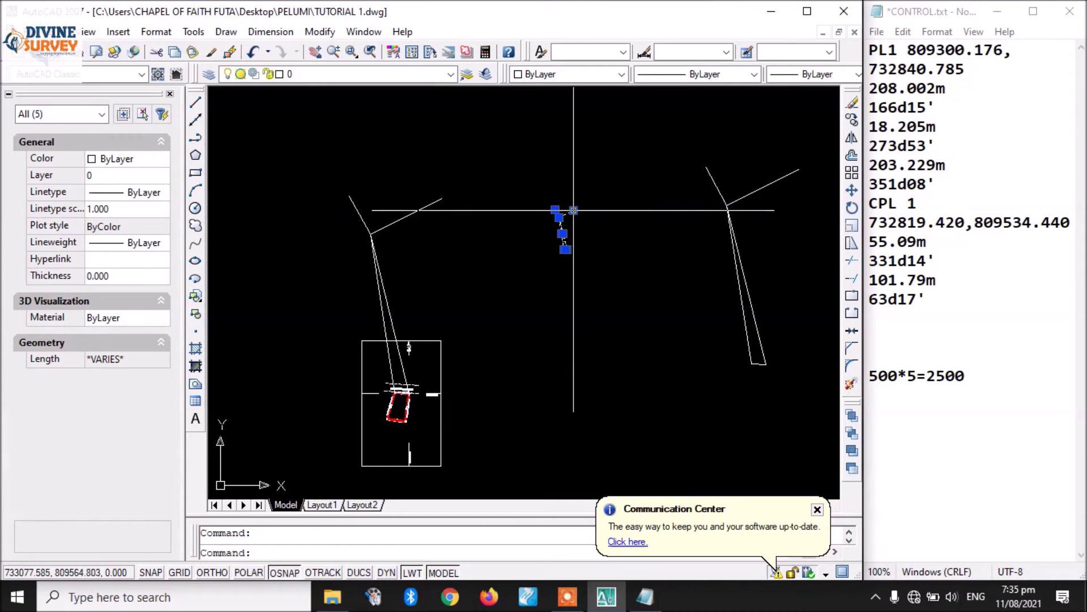
{"action": "type", "text": "m"}
{"action": "key", "text": "Return"}
{"action": "left_click", "coordinate": [576, 223]}
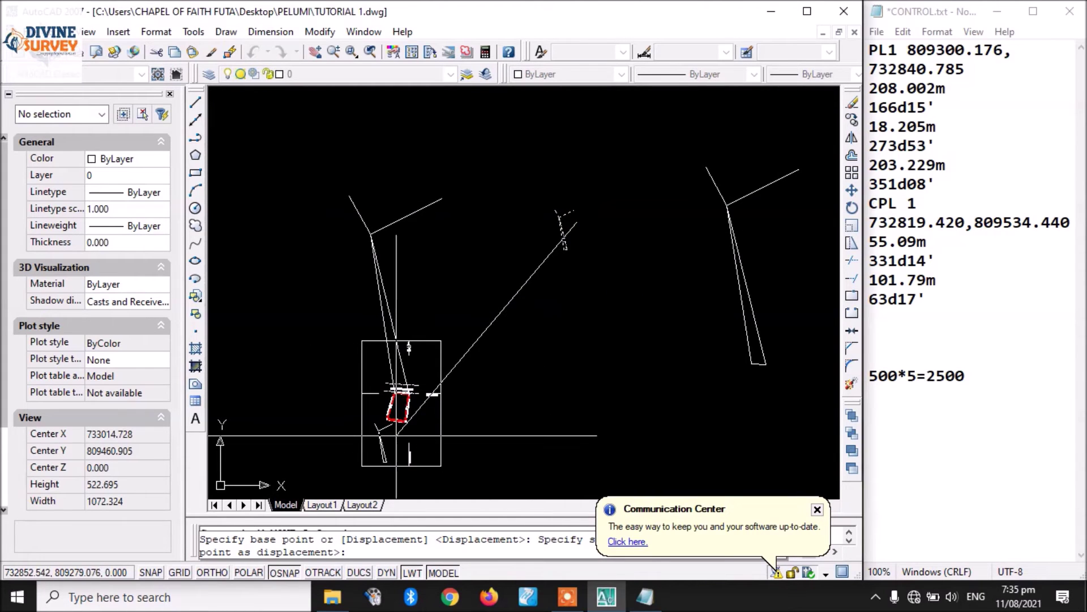
{"action": "scroll", "coordinate": [395, 436], "scroll_direction": "up", "scroll_amount": 5}
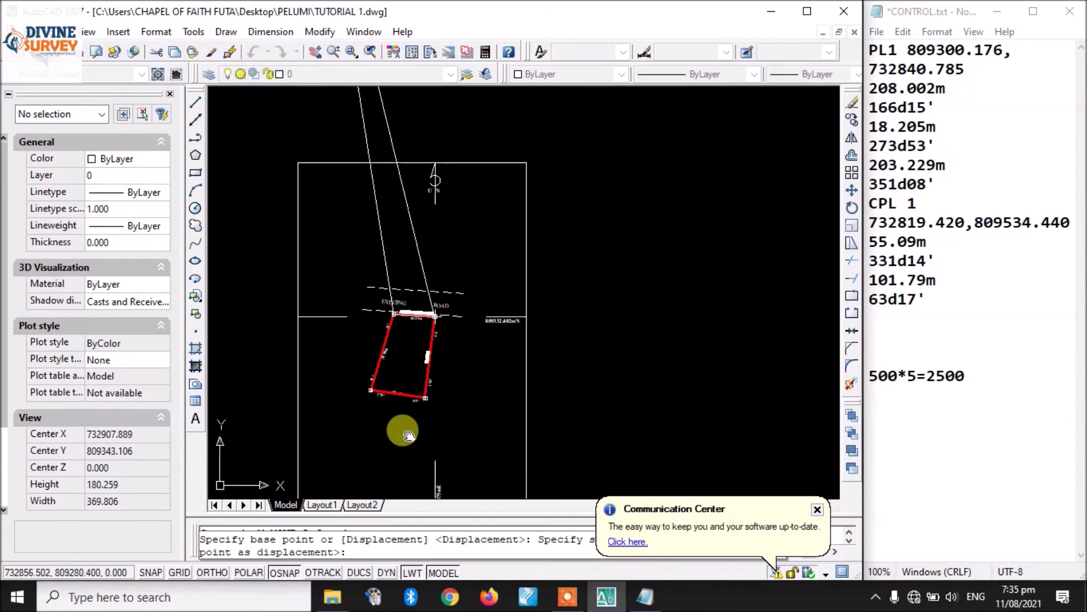
{"action": "middle_click_drag", "start_coordinate": [401, 450], "coordinate": [560, 278]}
{"action": "left_click", "coordinate": [720, 265]}
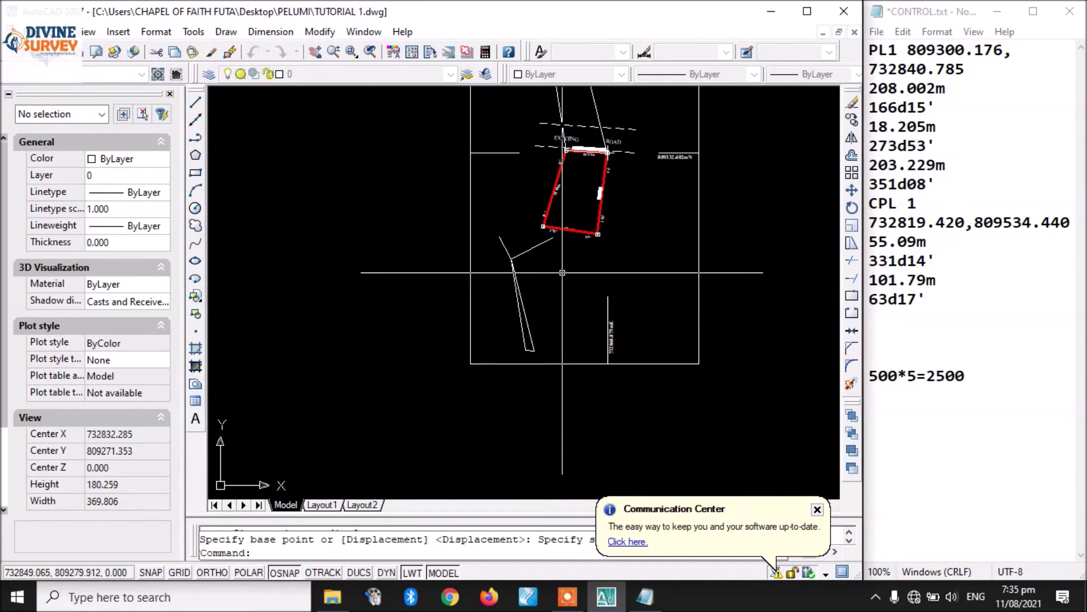
{"action": "scroll", "coordinate": [723, 261], "scroll_direction": "down", "scroll_amount": 5}
{"action": "scroll", "coordinate": [696, 245], "scroll_direction": "up", "scroll_amount": 2}
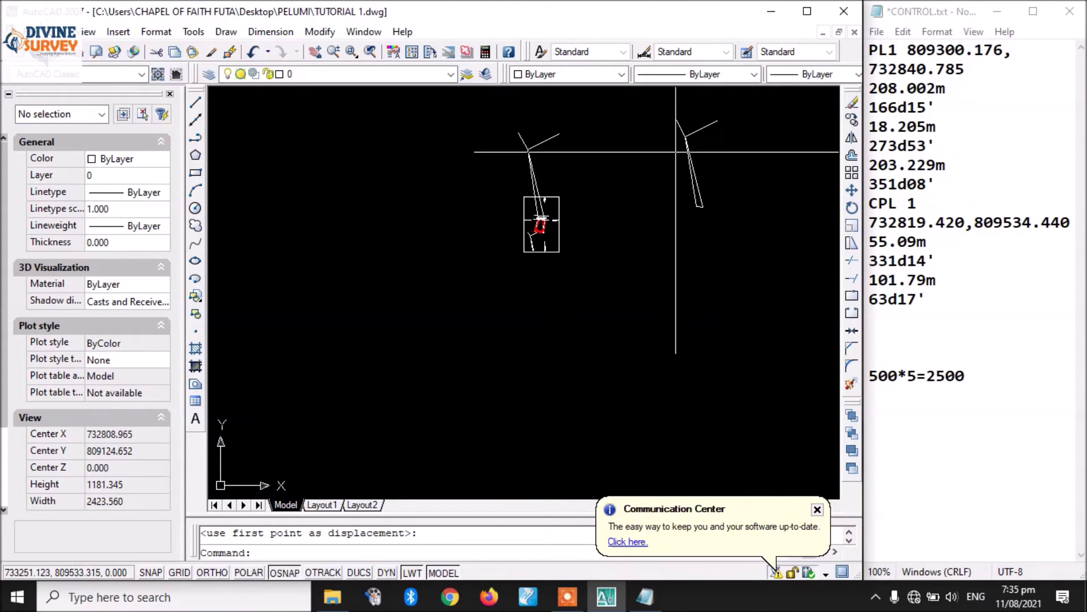
Step: Window-select the right-hand traverse and begin moving it, then cancel, leaving it in place
{"action": "left_click", "coordinate": [663, 104]}
{"action": "left_click", "coordinate": [733, 238]}
{"action": "type", "text": "M"}
{"action": "key", "text": "Return"}
{"action": "left_click", "coordinate": [707, 154]}
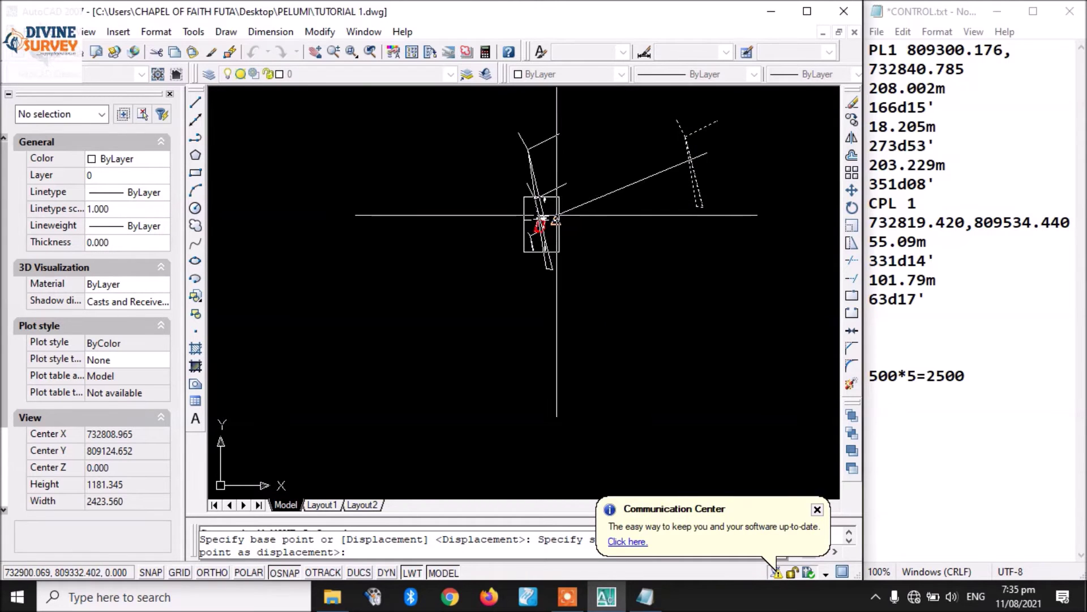
{"action": "key", "text": "Escape"}
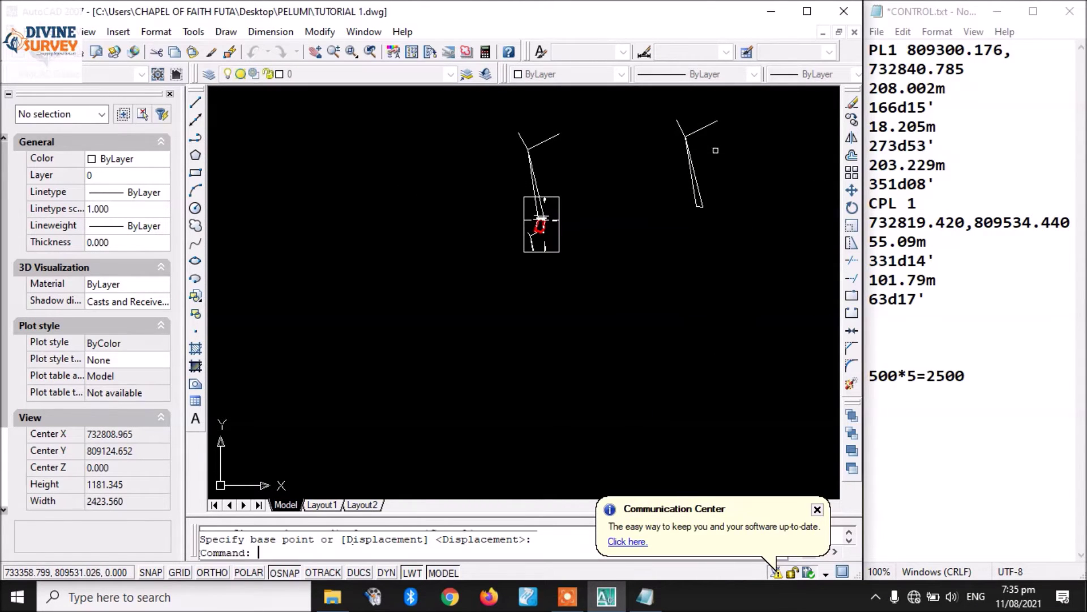
Step: Select the short traverse leg near the parcel, then clear the selection
{"action": "scroll", "coordinate": [541, 187], "scroll_direction": "up", "scroll_amount": 8}
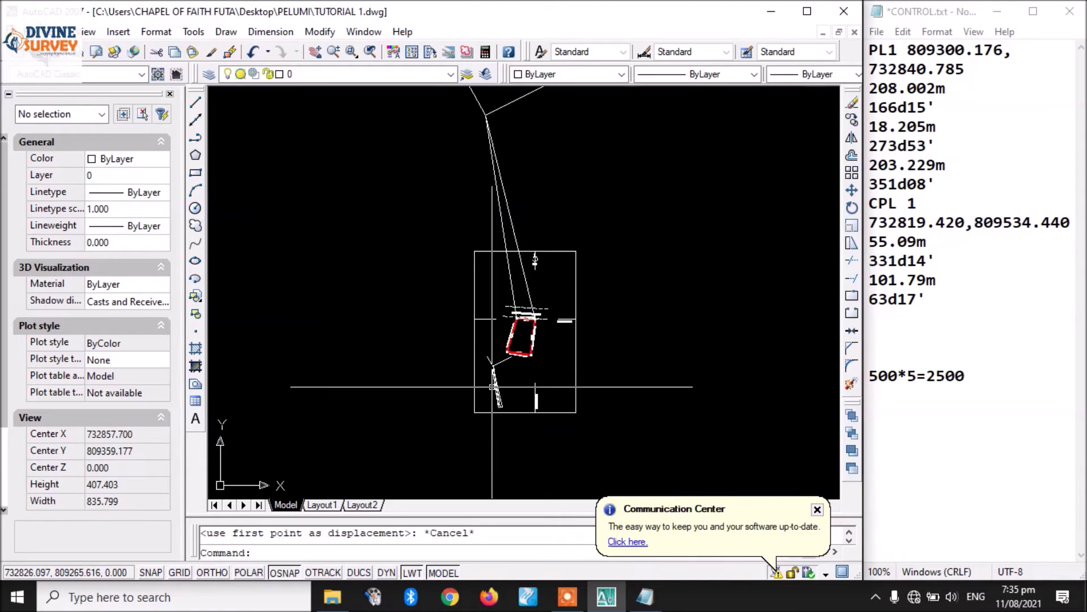
{"action": "left_click", "coordinate": [508, 339]}
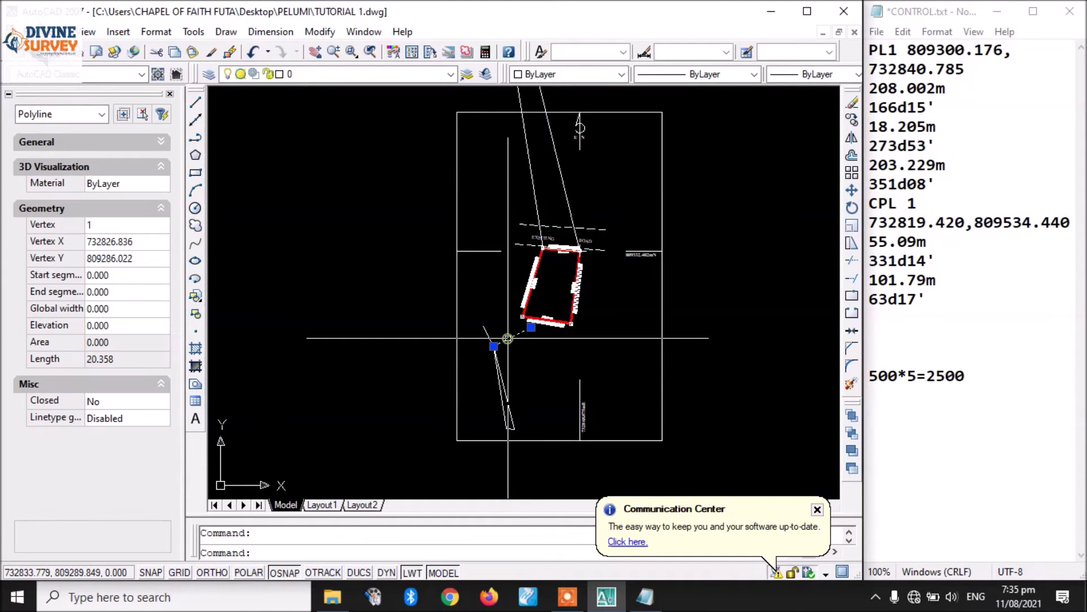
{"action": "scroll", "coordinate": [507, 340], "scroll_direction": "up", "scroll_amount": 8}
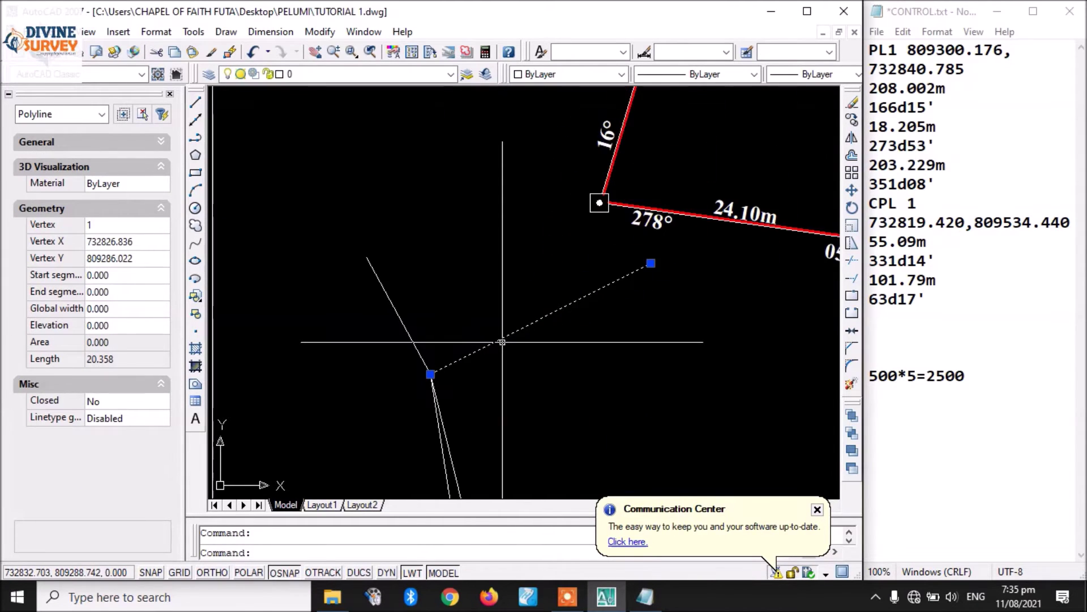
{"action": "key", "text": "Escape"}
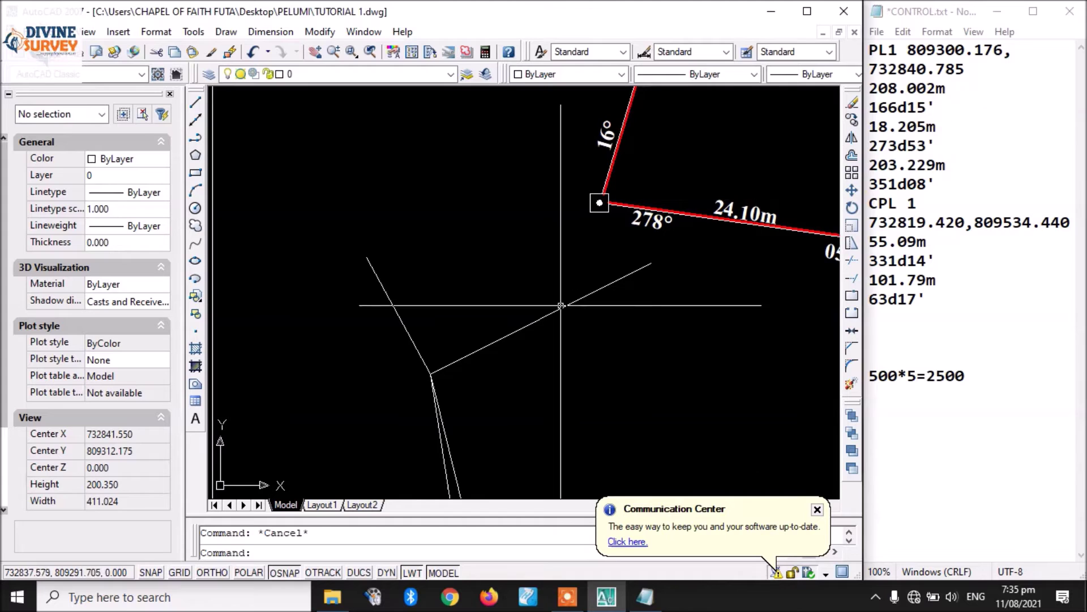
{"action": "scroll", "coordinate": [527, 244], "scroll_direction": "down", "scroll_amount": 4}
{"action": "scroll", "coordinate": [552, 166], "scroll_direction": "up", "scroll_amount": 10}
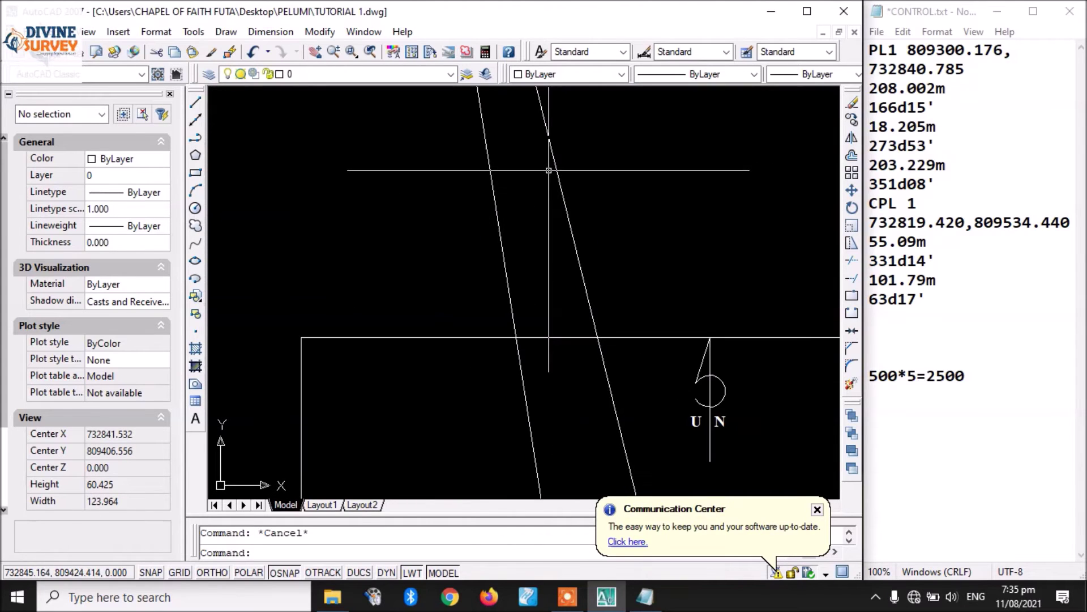
{"action": "scroll", "coordinate": [560, 158], "scroll_direction": "down", "scroll_amount": 8}
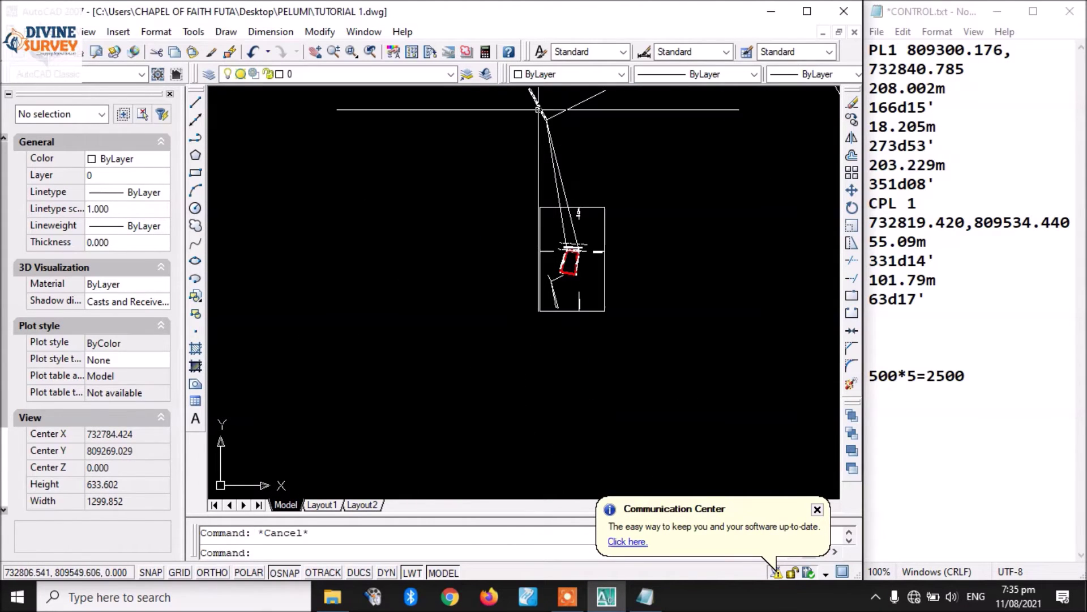
Step: Select the three traverse legs above the parcel together with the dashed line
{"action": "left_click", "coordinate": [575, 105]}
{"action": "left_click", "coordinate": [538, 104]}
{"action": "left_click", "coordinate": [556, 155]}
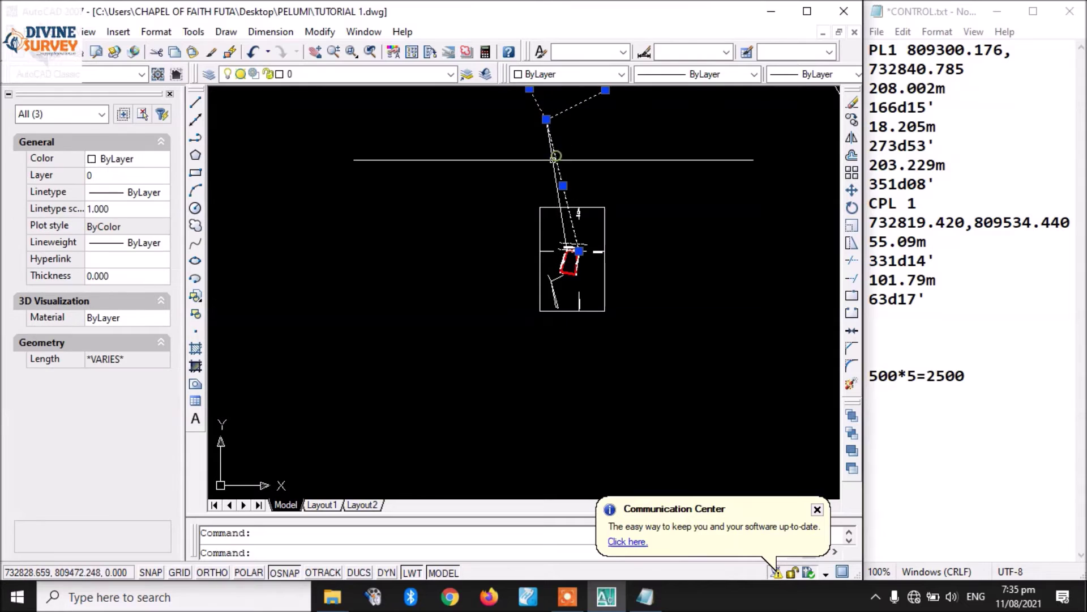
{"action": "left_click", "coordinate": [561, 210]}
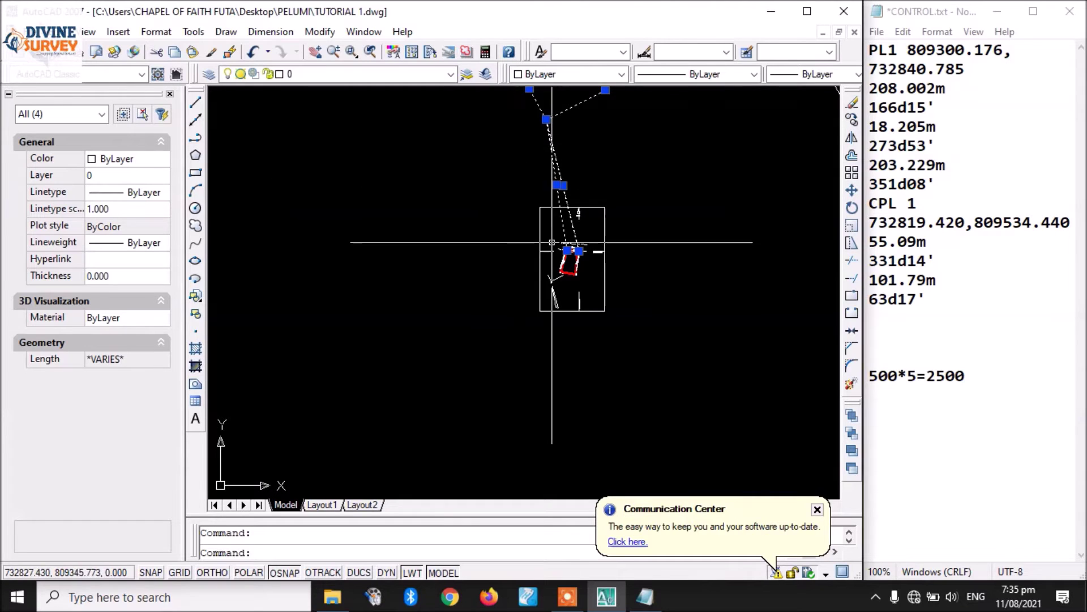
{"action": "left_click", "coordinate": [567, 597]}
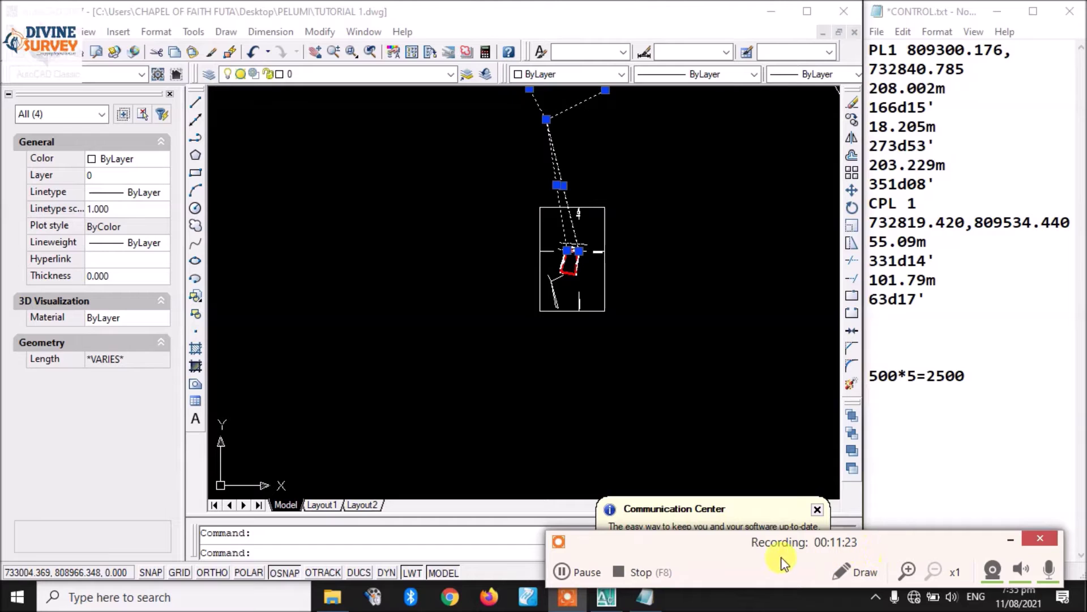
Step: Save the drawing and zoom in on where the traverse legs meet
{"action": "left_click", "coordinate": [570, 572]}
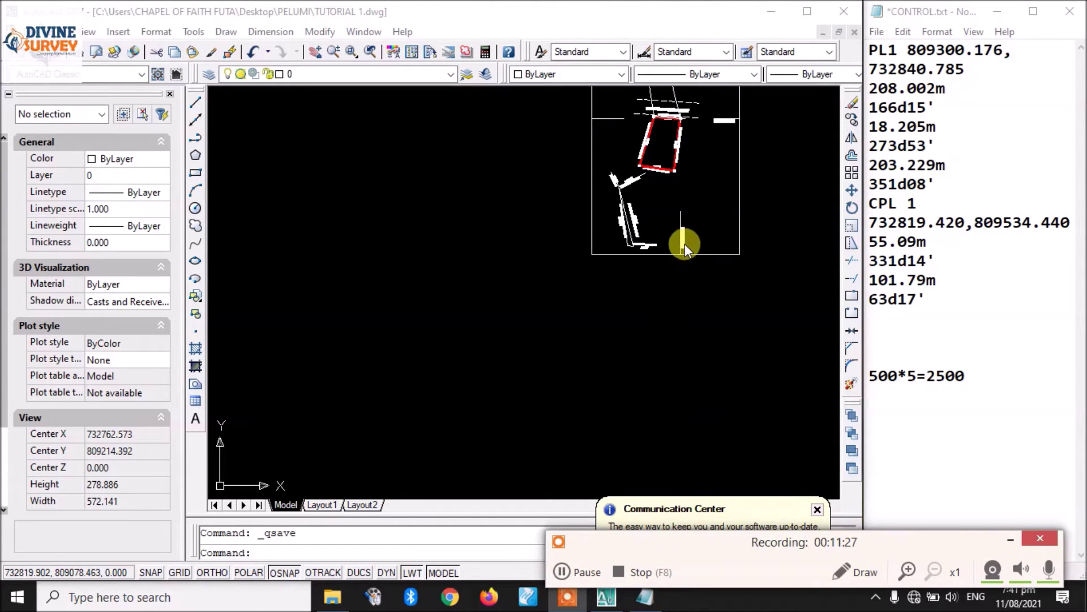
{"action": "left_click", "coordinate": [627, 225]}
{"action": "scroll", "coordinate": [618, 223], "scroll_direction": "up", "scroll_amount": 6}
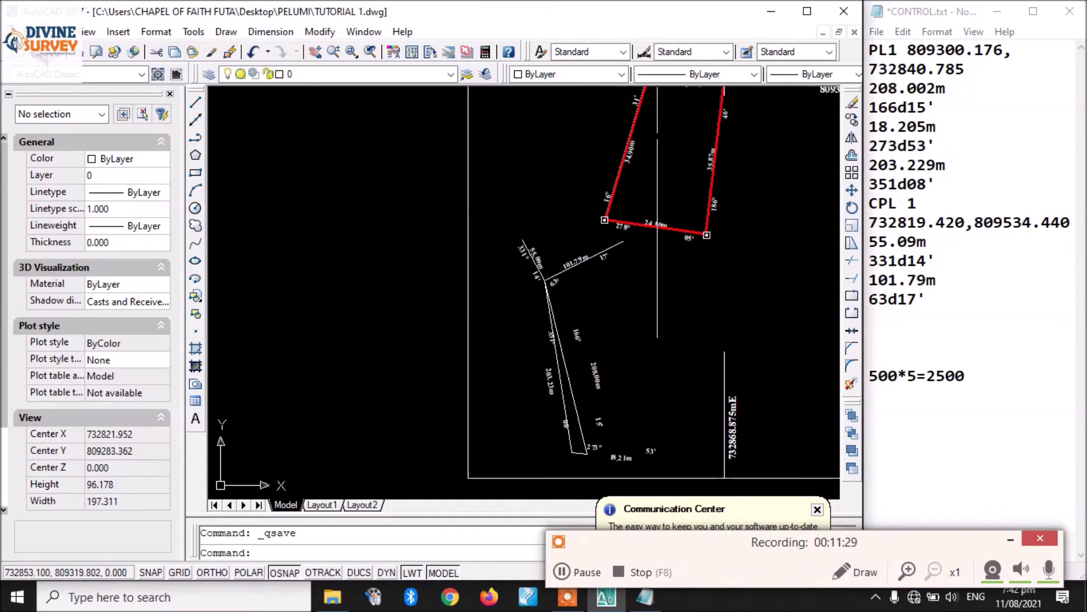
{"action": "middle_click_drag", "start_coordinate": [559, 364], "coordinate": [540, 209]}
{"action": "scroll", "coordinate": [452, 96], "scroll_direction": "up", "scroll_amount": 3}
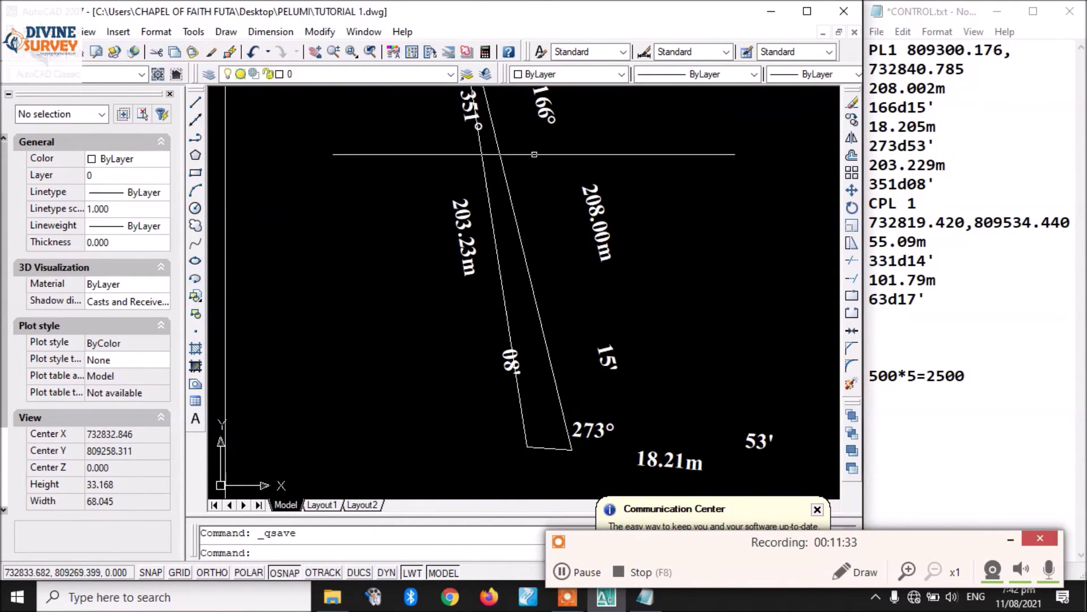
{"action": "middle_click_drag", "start_coordinate": [529, 289], "coordinate": [538, 384]}
{"action": "scroll", "coordinate": [539, 383], "scroll_direction": "down", "scroll_amount": 2}
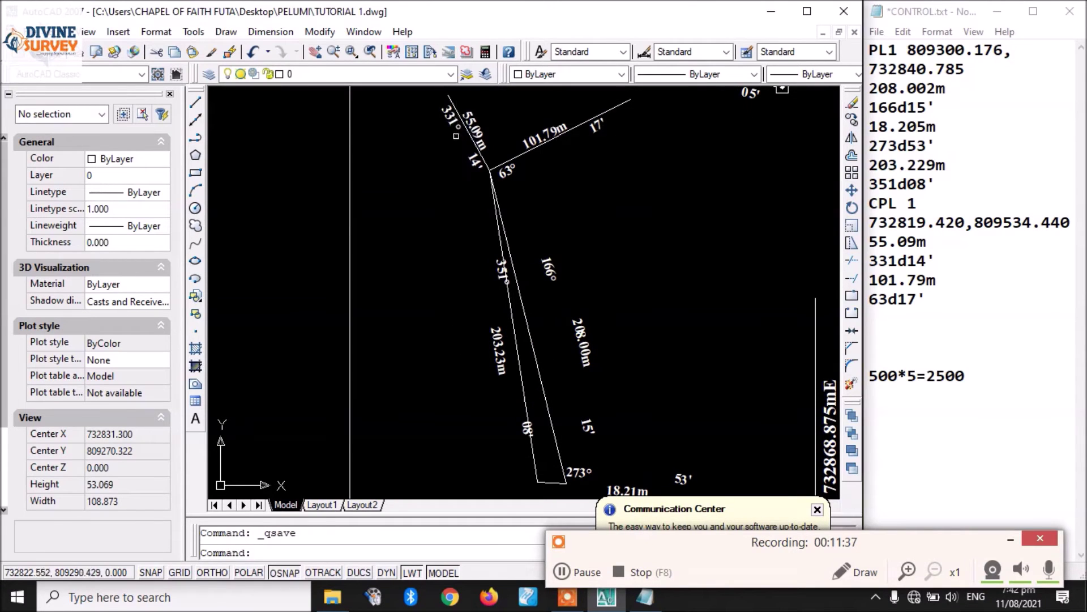
{"action": "scroll", "coordinate": [458, 142], "scroll_direction": "up", "scroll_amount": 5}
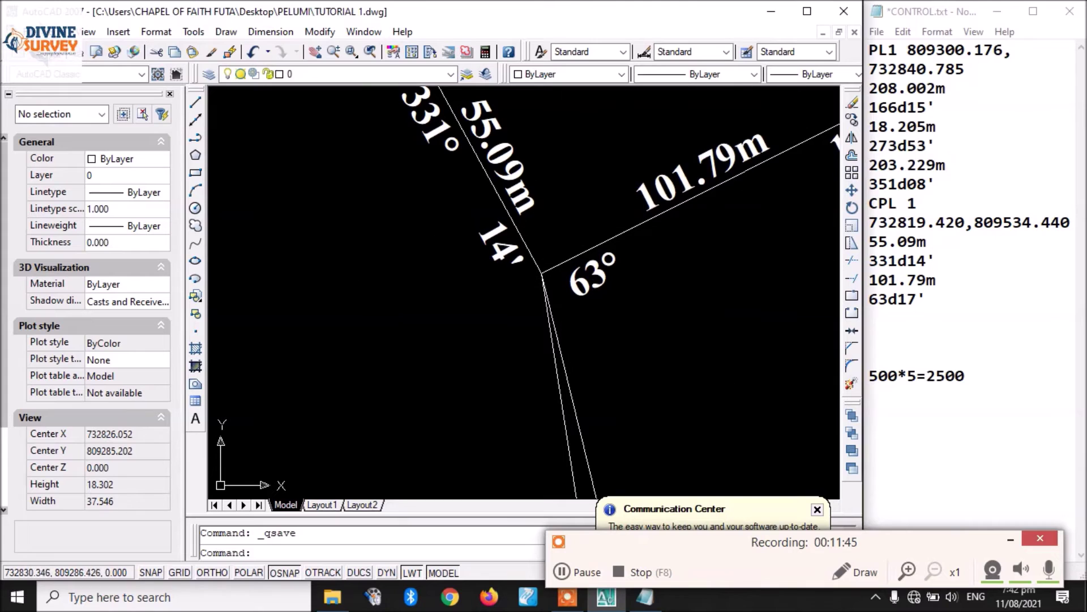
Step: Select and release the 101.79m leg, then pick the 331° 14' 55.09m label
{"action": "left_click", "coordinate": [726, 180]}
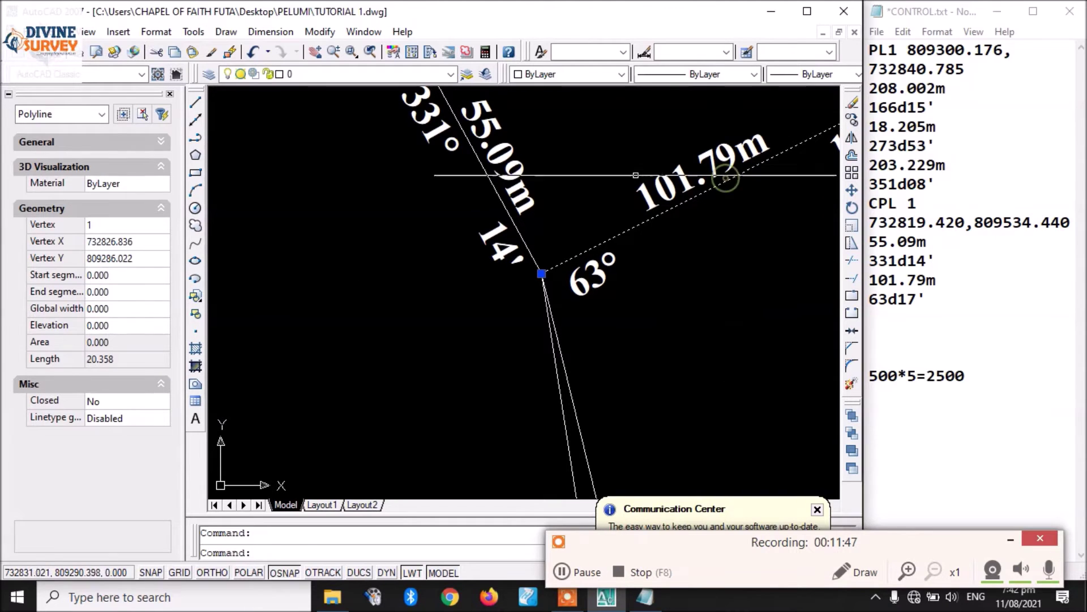
{"action": "key", "text": "Escape"}
{"action": "left_click", "coordinate": [504, 157]}
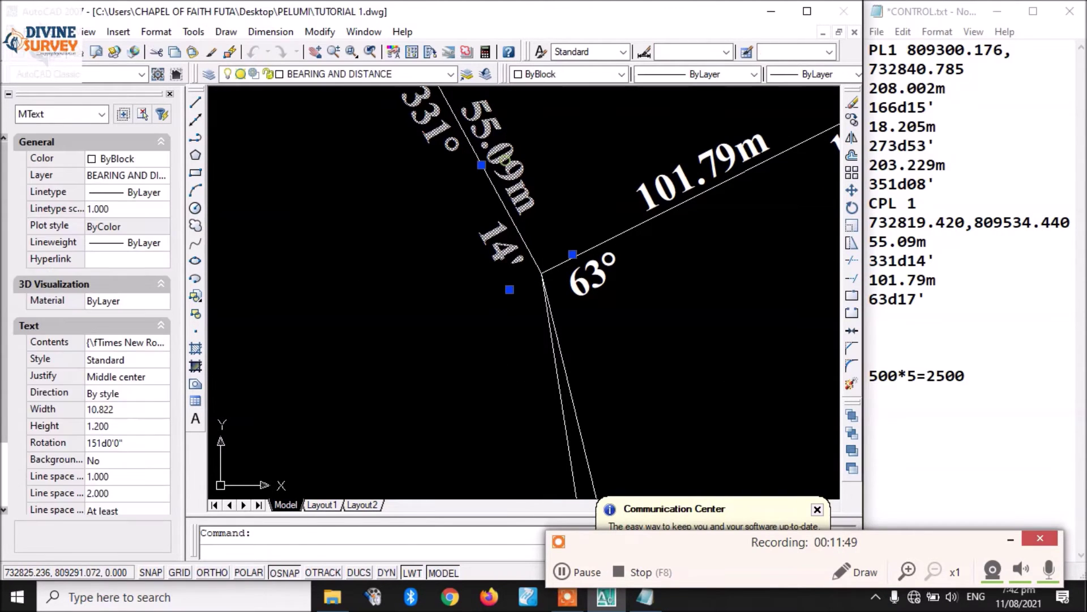
Step: Add (I.B) after 331° in the 55.09m label and bring 14' back onto that line
{"action": "double_click", "coordinate": [505, 159]}
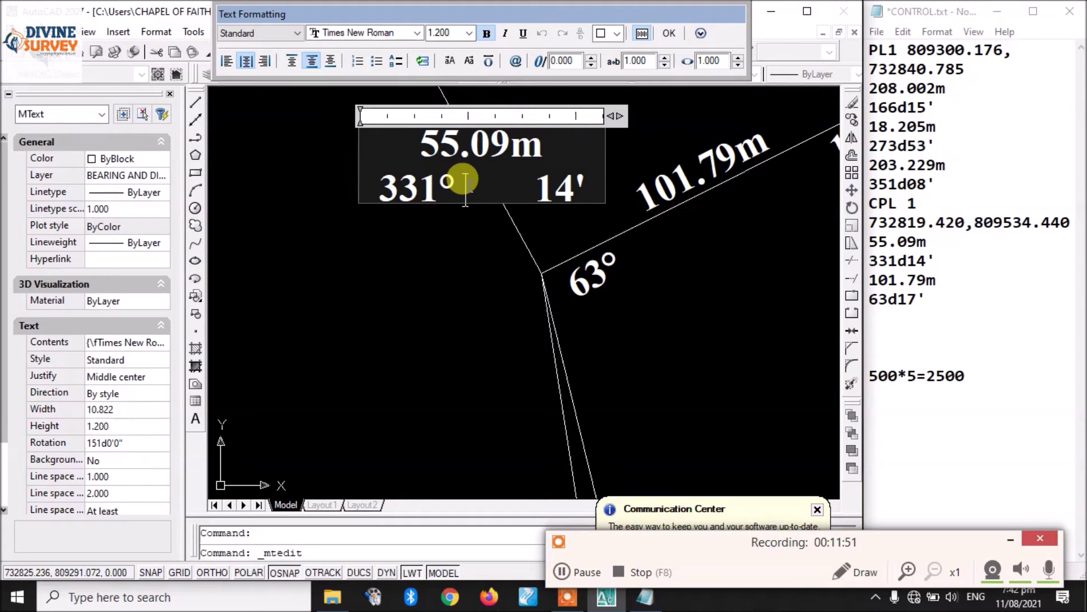
{"action": "left_click", "coordinate": [470, 186]}
{"action": "type", "text": "(I."}
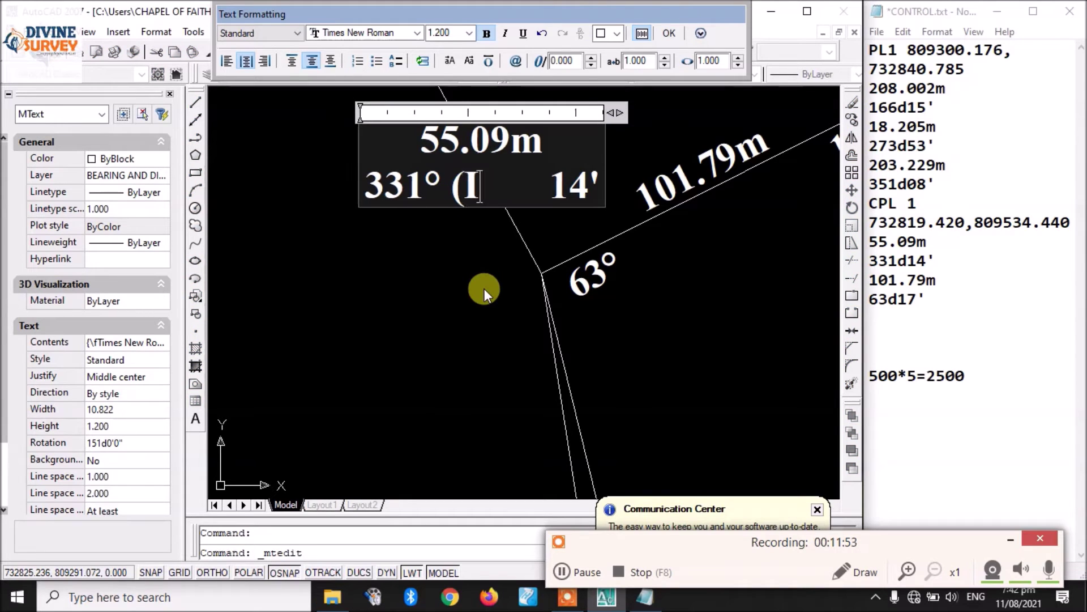
{"action": "type", "text": "B)"}
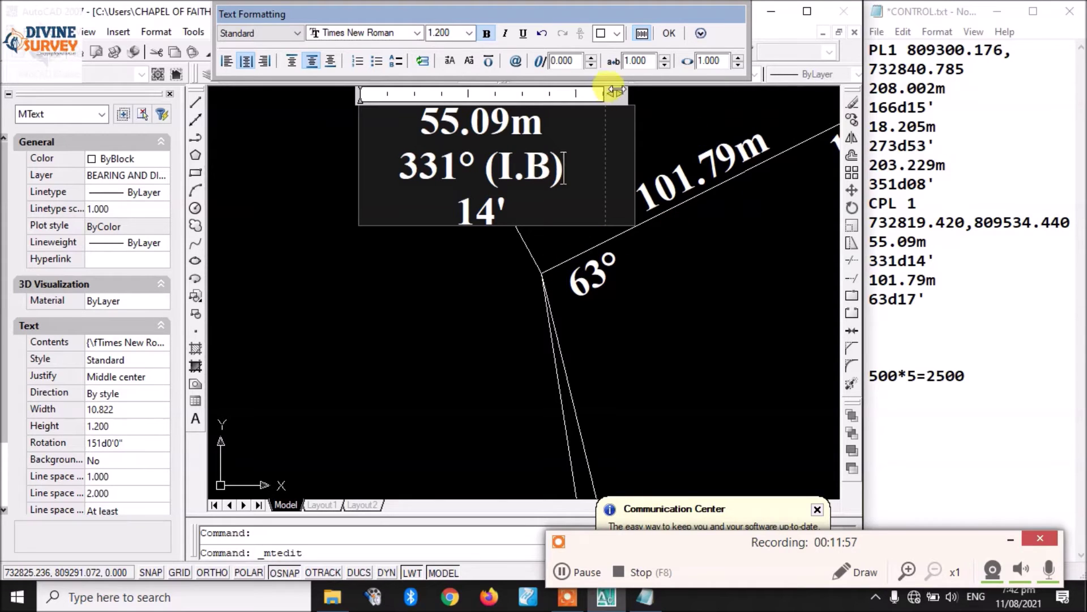
{"action": "left_click_drag", "start_coordinate": [619, 93], "coordinate": [639, 101]}
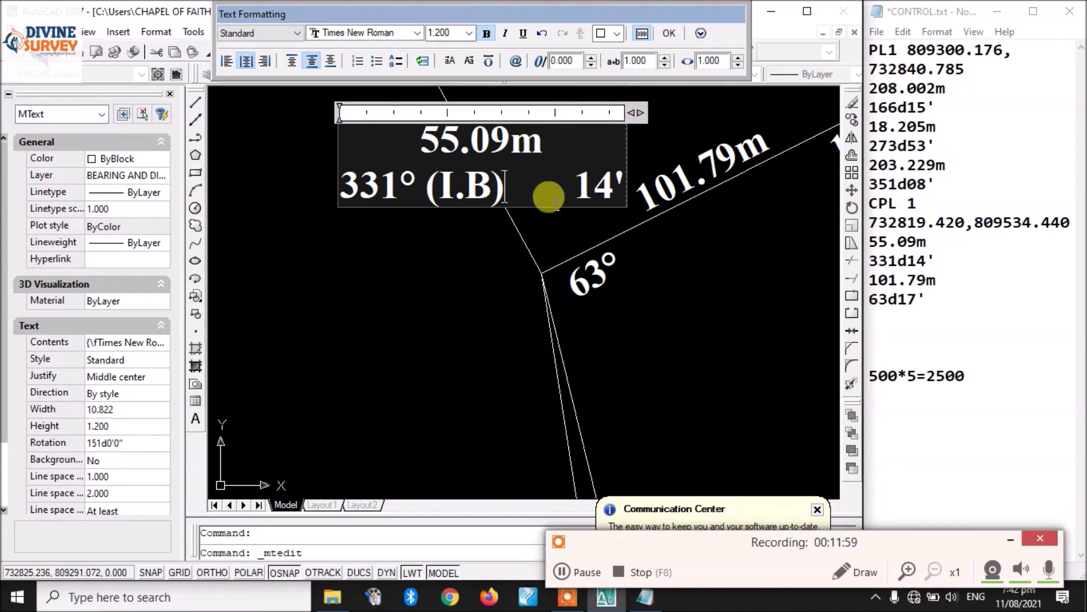
{"action": "key", "text": "BackSpace"}
{"action": "key", "text": "BackSpace"}
{"action": "key", "text": "BackSpace"}
{"action": "key", "text": "BackSpace"}
{"action": "key", "text": "BackSpace"}
{"action": "key", "text": "BackSpace"}
{"action": "key", "text": "BackSpace"}
{"action": "key", "text": "BackSpace"}
{"action": "left_click", "coordinate": [625, 369]}
Step: Add (P.O) on a new line under the 101.79m distance and save the drawing
{"action": "scroll", "coordinate": [569, 288], "scroll_direction": "down", "scroll_amount": 3}
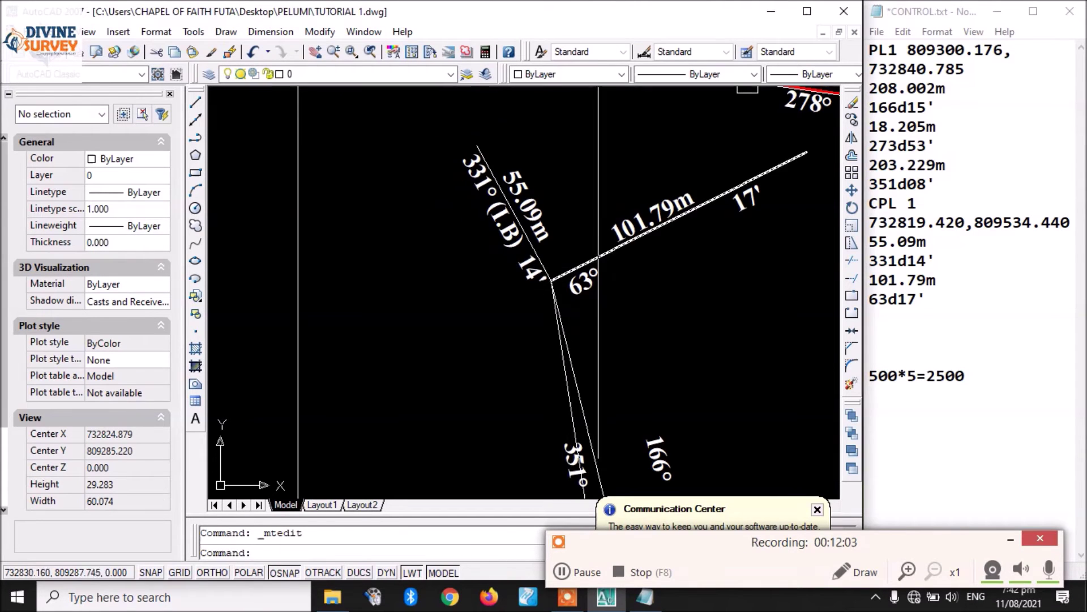
{"action": "left_click", "coordinate": [663, 212]}
{"action": "left_click", "coordinate": [651, 204]}
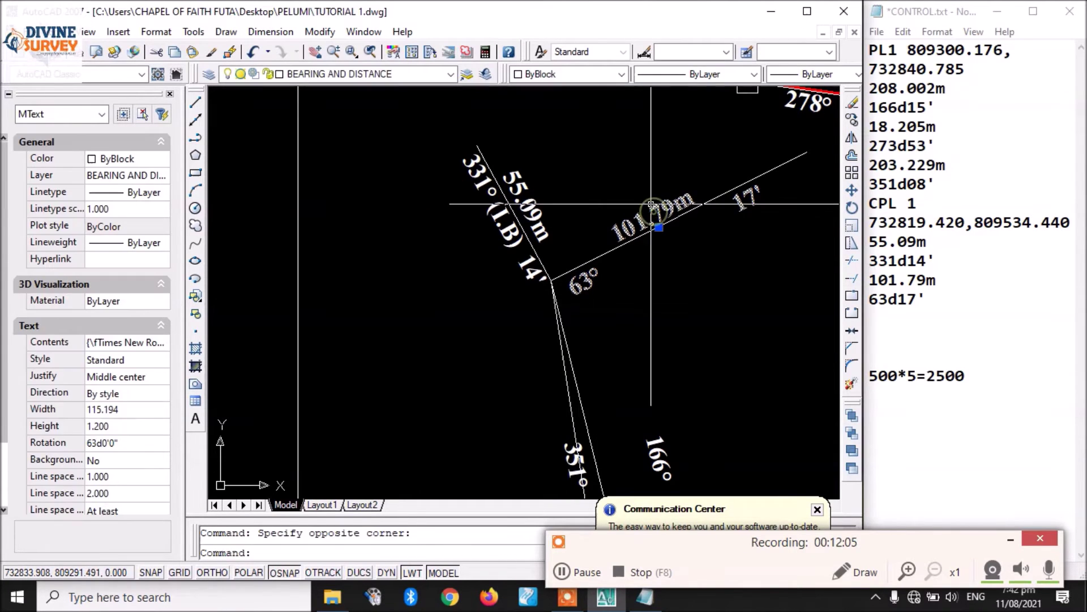
{"action": "double_click", "coordinate": [683, 230]}
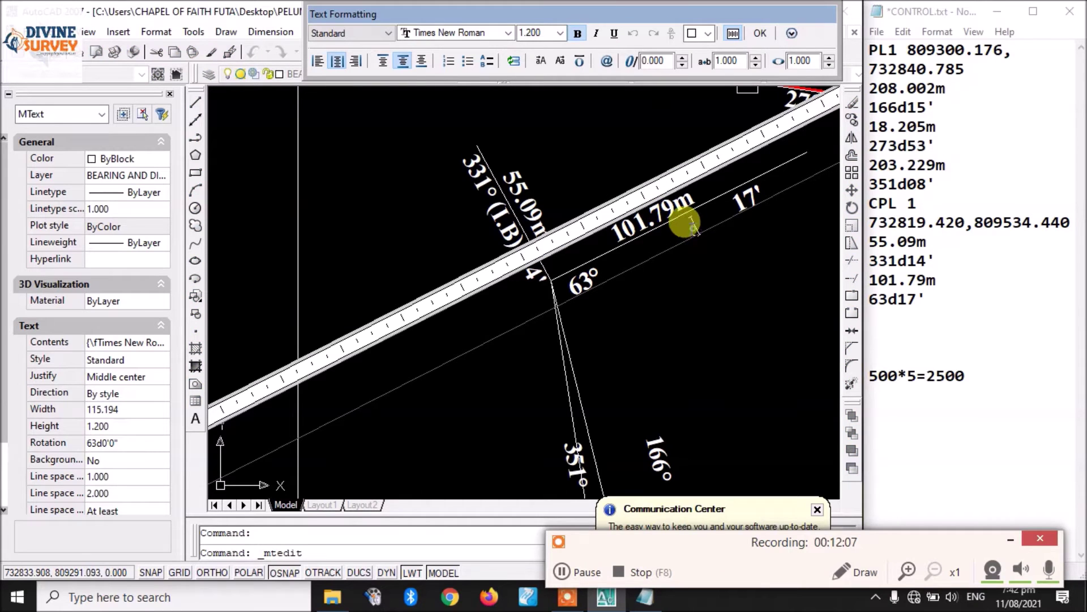
{"action": "type", "text": "(P.O"}
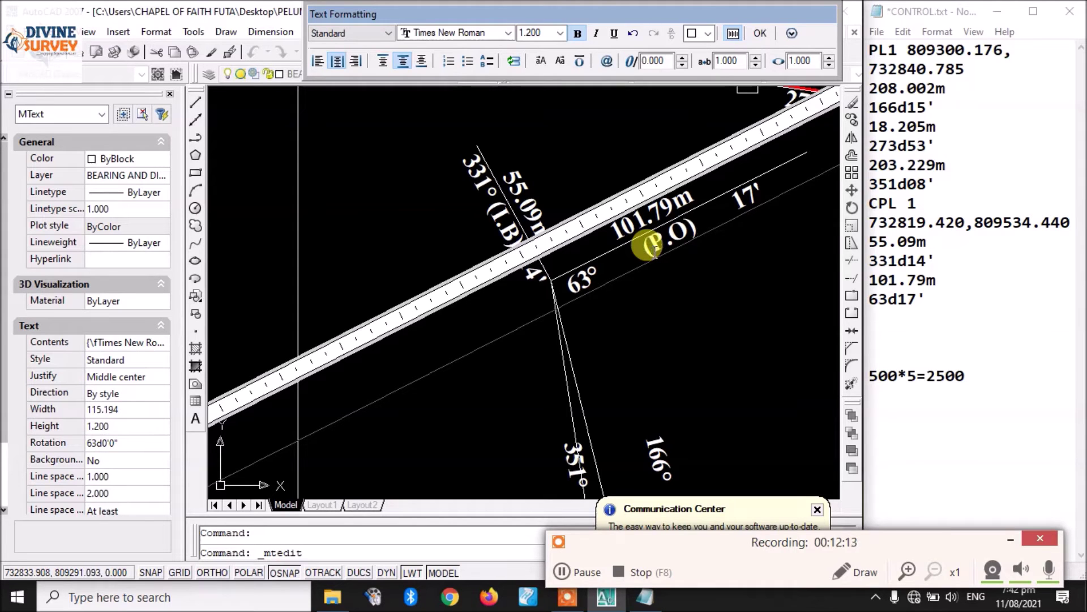
{"action": "left_click", "coordinate": [714, 300]}
{"action": "key", "text": "ctrl+s"}
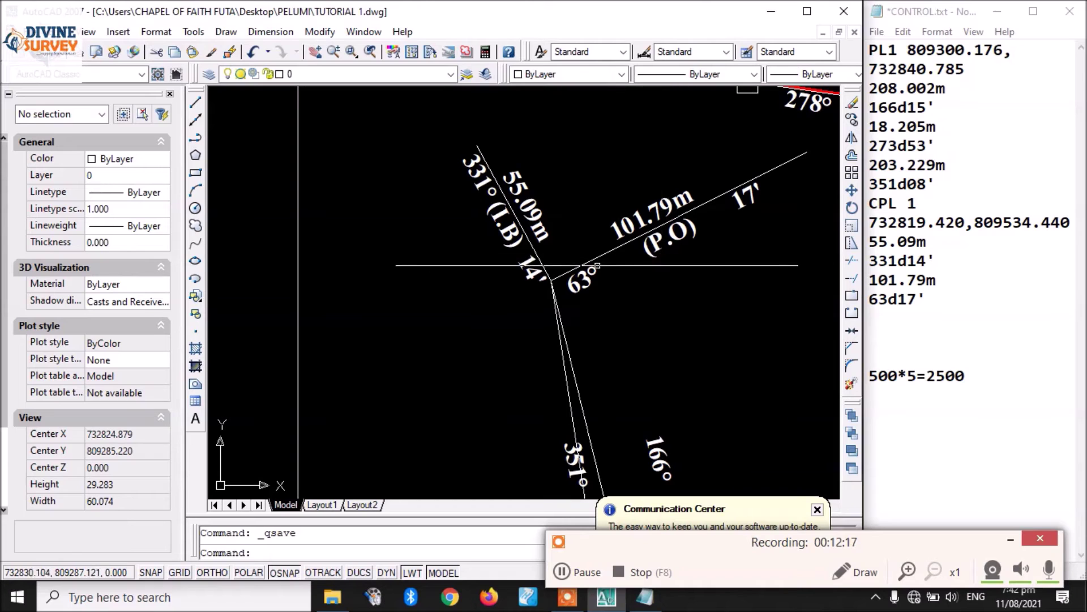
Step: Shift the 166° 15' / 208.00m label up its leg toward the (P.O) corner
{"action": "scroll", "coordinate": [559, 273], "scroll_direction": "down", "scroll_amount": 4}
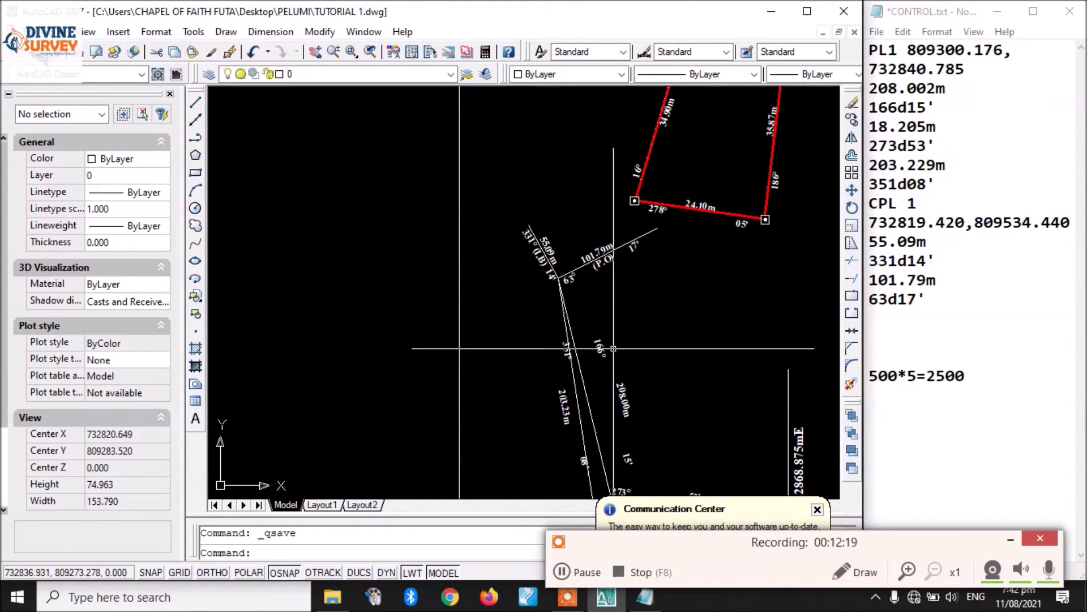
{"action": "middle_click_drag", "start_coordinate": [633, 361], "coordinate": [591, 261]}
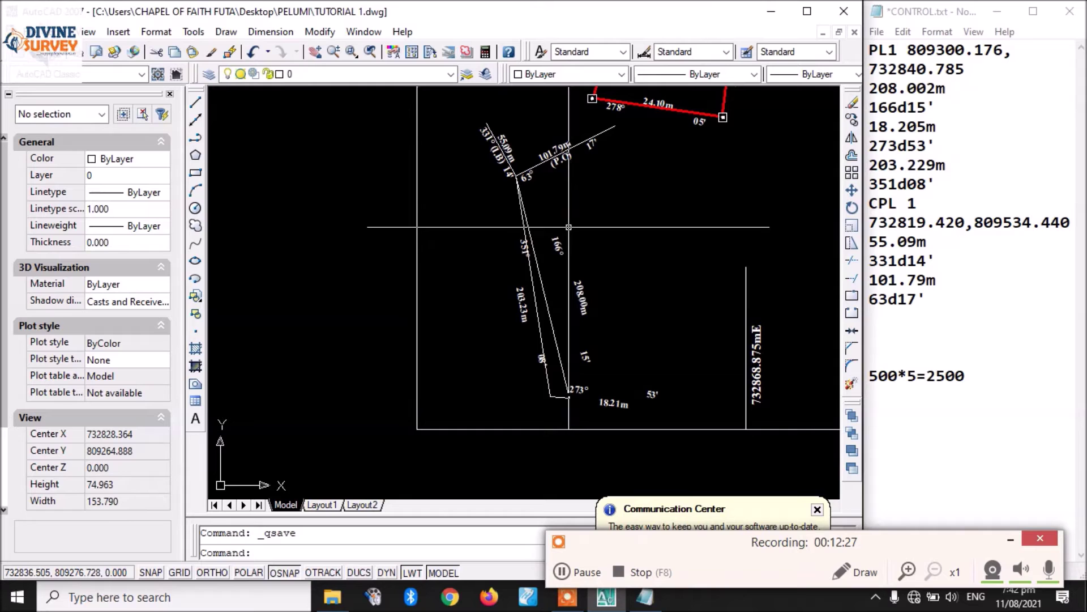
{"action": "scroll", "coordinate": [551, 320], "scroll_direction": "up", "scroll_amount": 5}
{"action": "scroll", "coordinate": [497, 250], "scroll_direction": "down", "scroll_amount": 4}
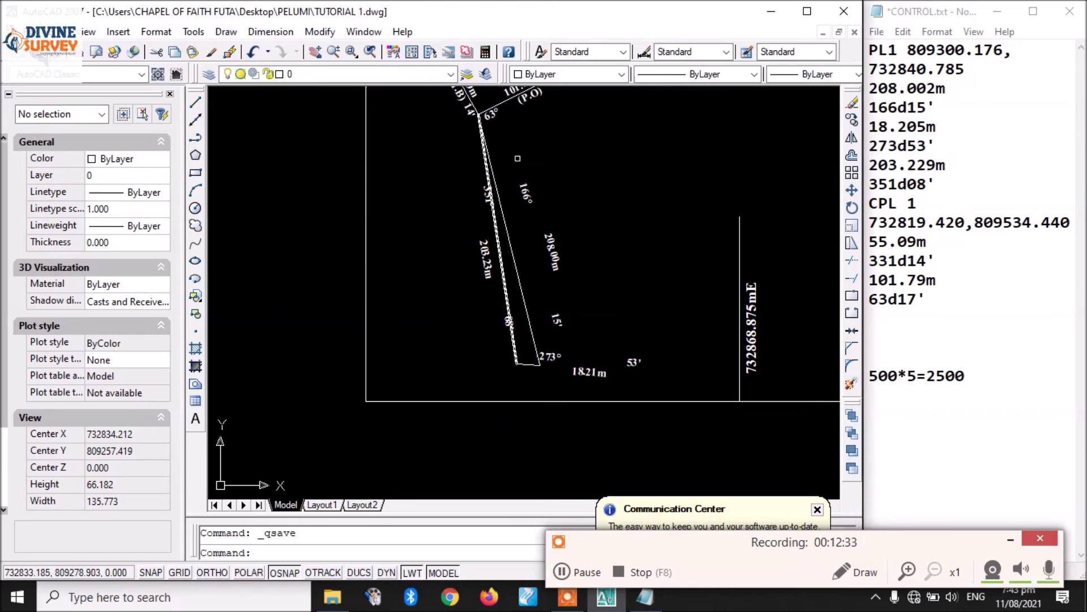
{"action": "left_click", "coordinate": [535, 259]}
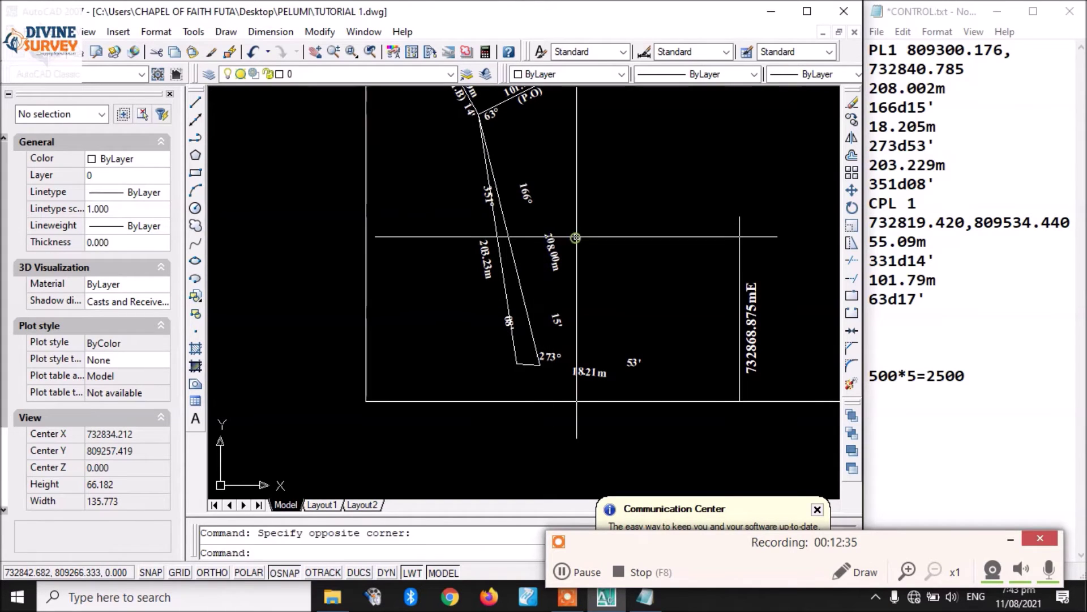
{"action": "left_click", "coordinate": [546, 245]}
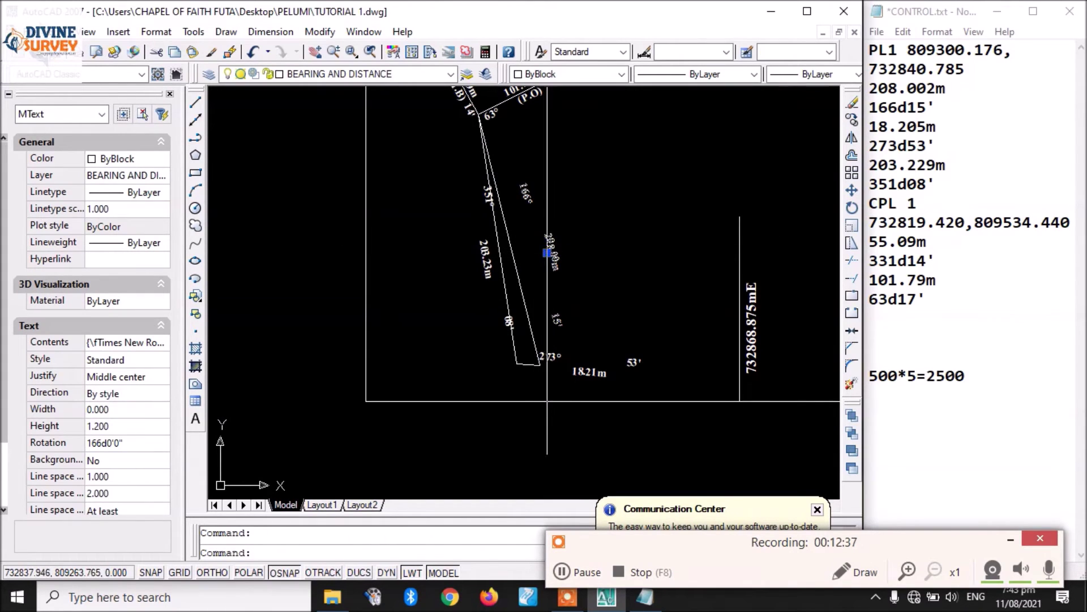
{"action": "left_click", "coordinate": [547, 253]}
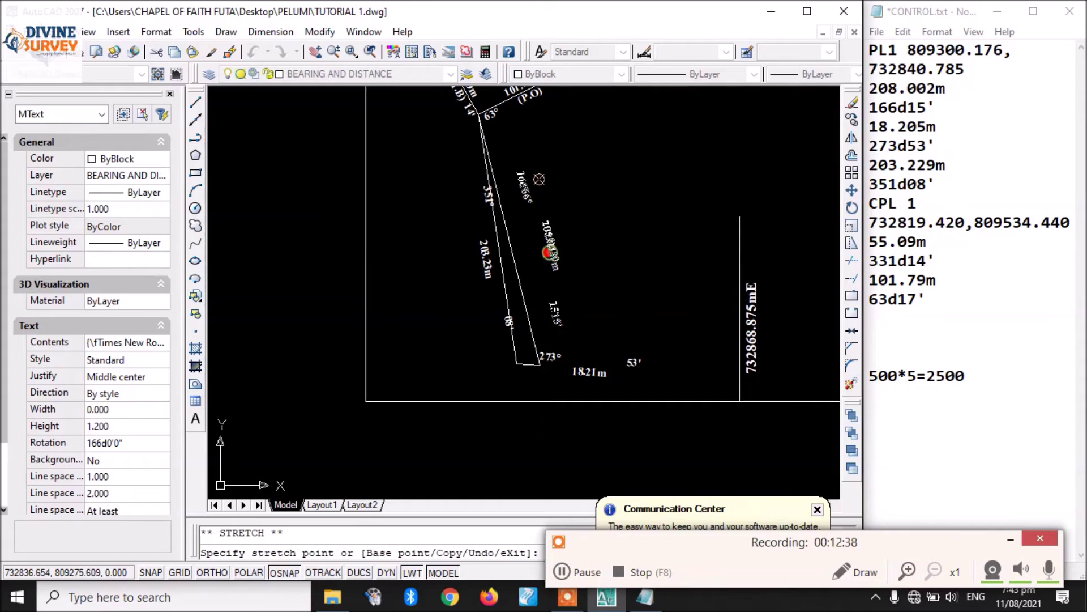
{"action": "left_click", "coordinate": [546, 244]}
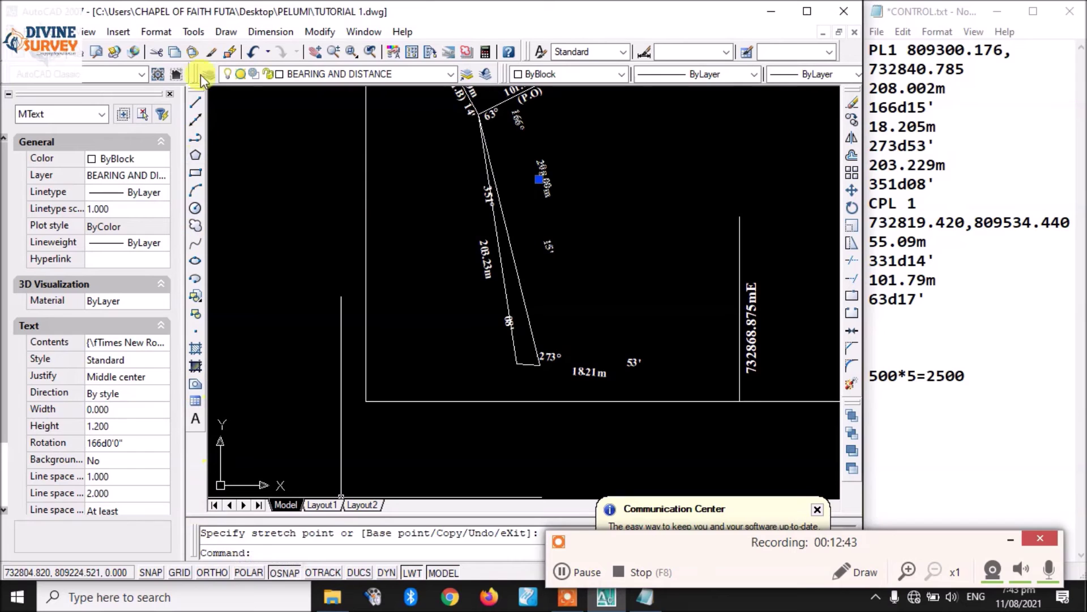
Step: Draw a 3-point arc bowing right from the 273° corner to the 63° top vertex
{"action": "left_click", "coordinate": [195, 191]}
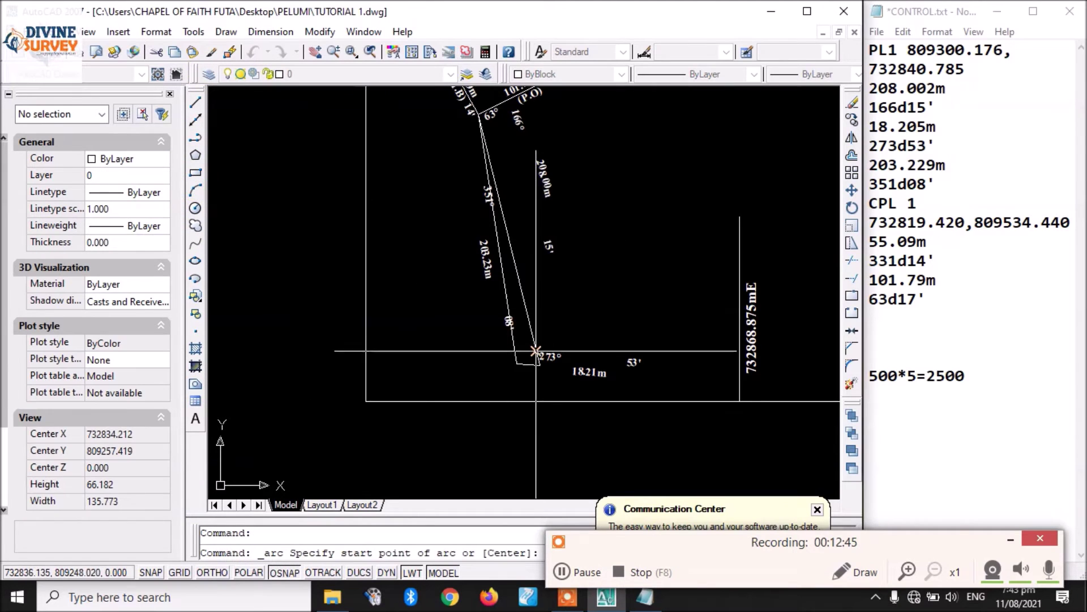
{"action": "left_click", "coordinate": [540, 366]}
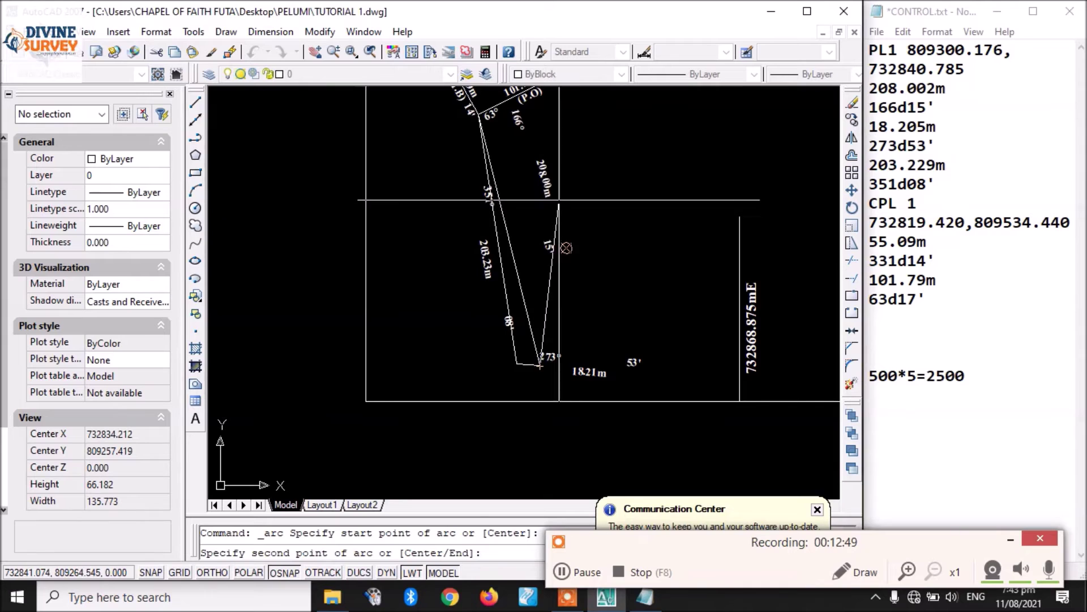
{"action": "left_click", "coordinate": [282, 573]}
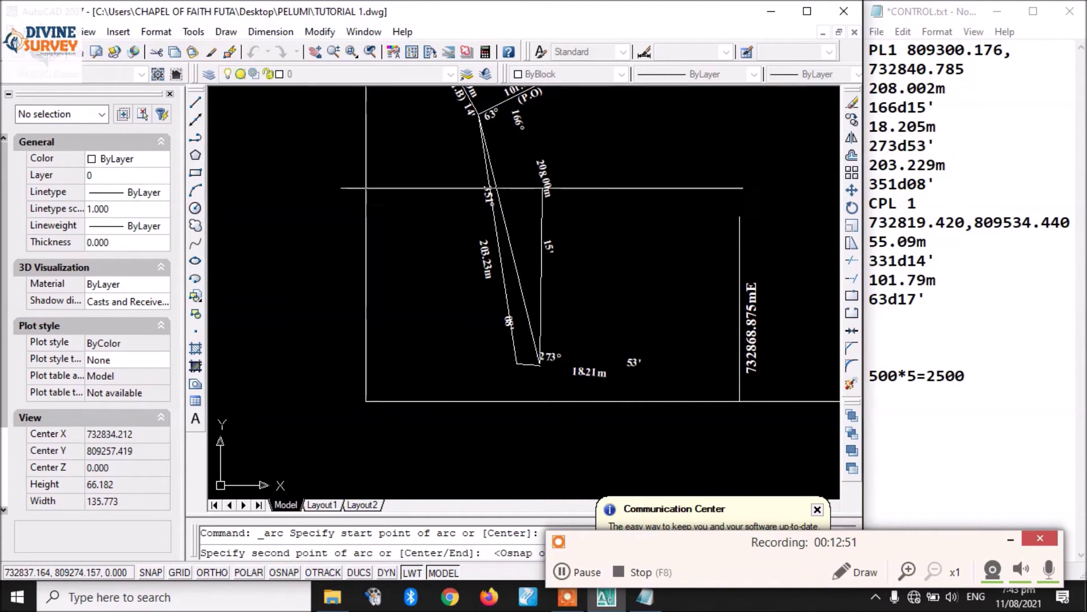
{"action": "left_click", "coordinate": [542, 193]}
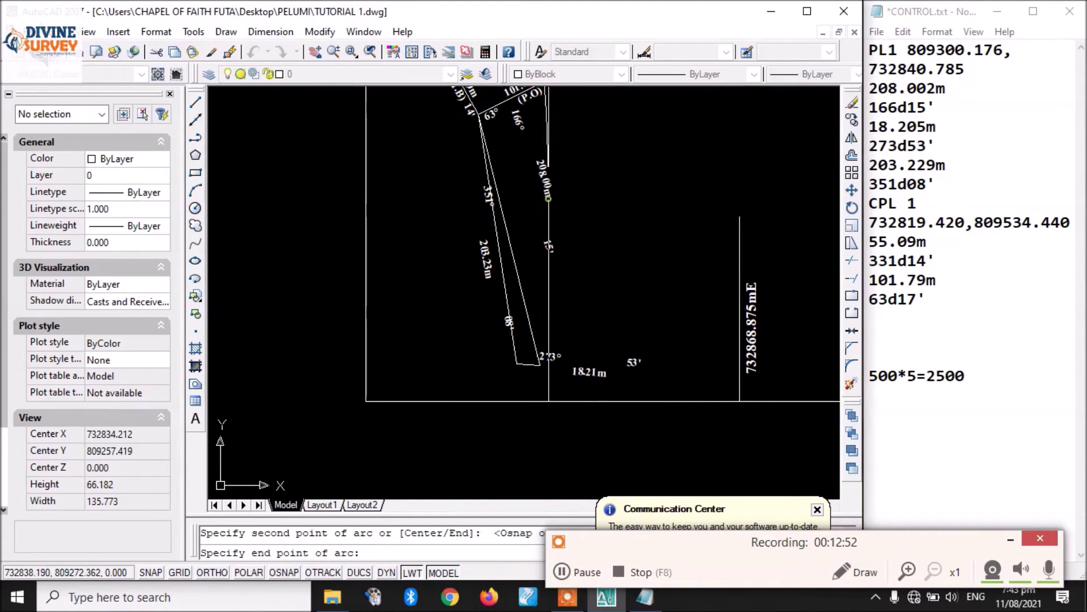
{"action": "left_click", "coordinate": [294, 572]}
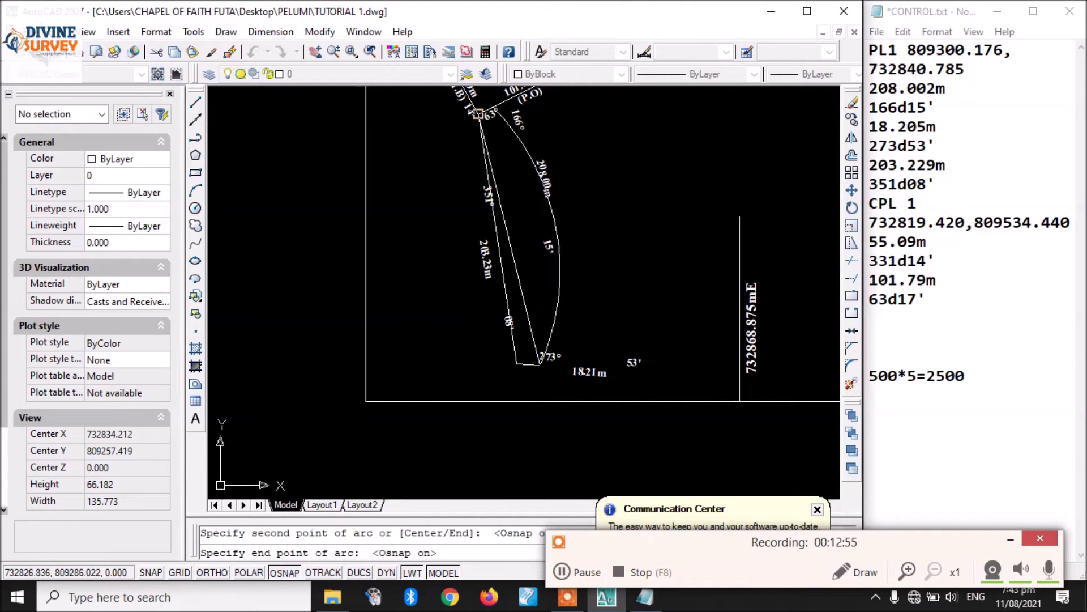
{"action": "scroll", "coordinate": [481, 103], "scroll_direction": "up", "scroll_amount": 6}
{"action": "scroll", "coordinate": [466, 103], "scroll_direction": "up", "scroll_amount": 2}
{"action": "left_click", "coordinate": [504, 191]}
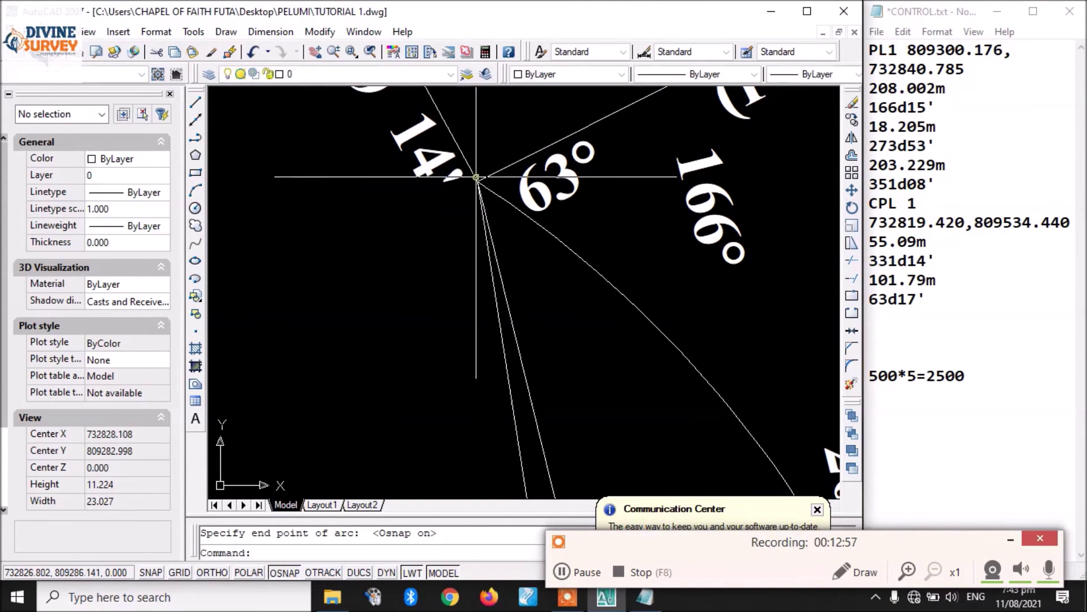
Step: Draw a second arc bowing left from the top vertex back to the bottom corner
{"action": "key", "text": "Return"}
{"action": "left_click", "coordinate": [477, 180]}
{"action": "scroll", "coordinate": [478, 181], "scroll_direction": "down", "scroll_amount": 10}
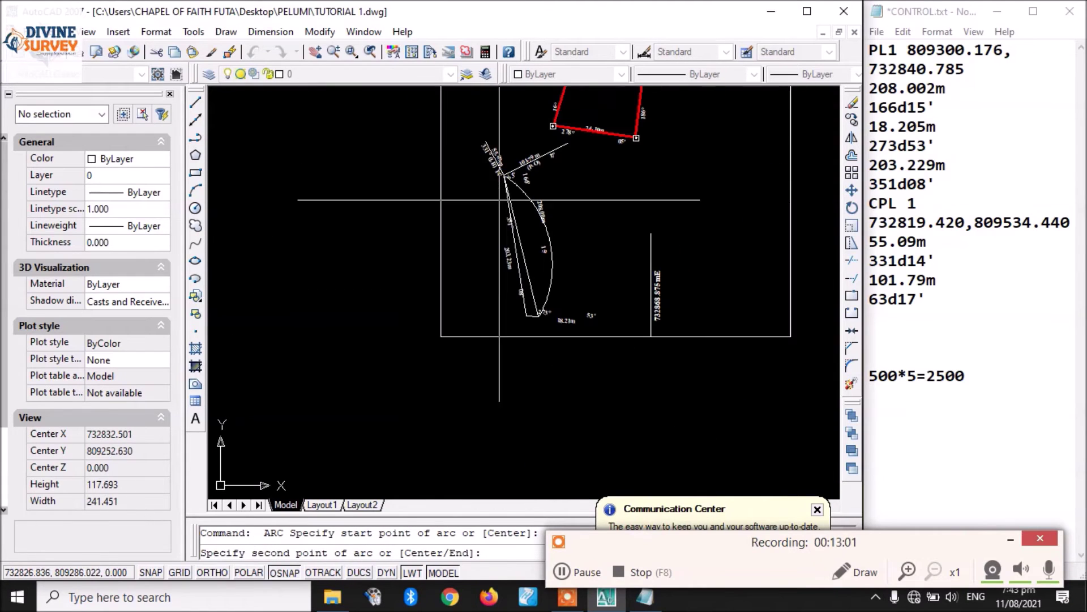
{"action": "left_click", "coordinate": [525, 315]}
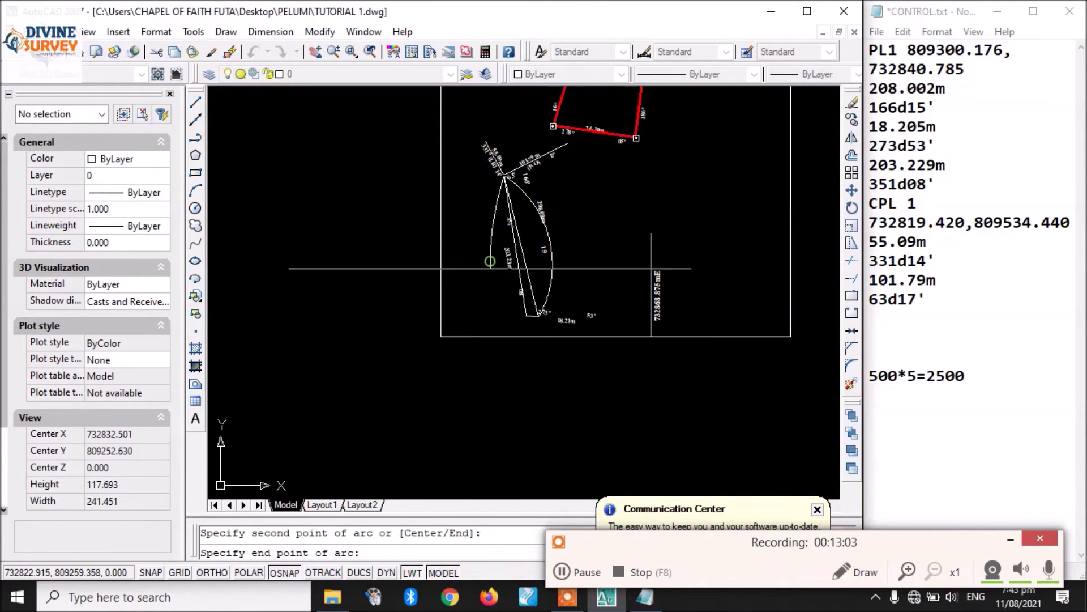
{"action": "scroll", "coordinate": [526, 315], "scroll_direction": "up", "scroll_amount": 5}
{"action": "left_click", "coordinate": [529, 315]}
{"action": "scroll", "coordinate": [529, 255], "scroll_direction": "down", "scroll_amount": 4}
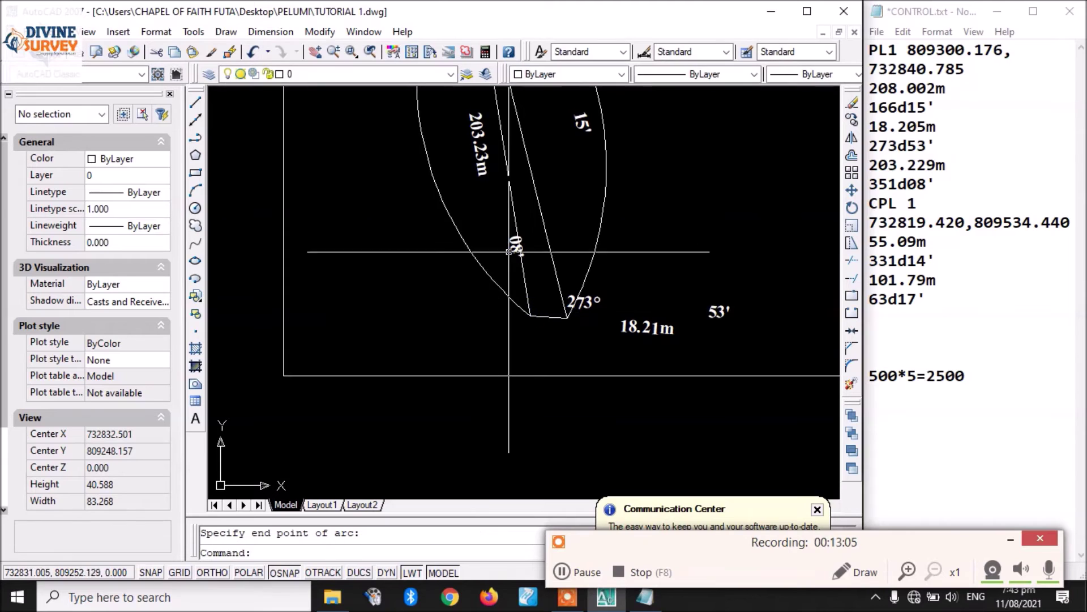
{"action": "key", "text": "Escape"}
Step: Erase the two straight traverse lines, then select the 208.00m label on the arc
{"action": "scroll", "coordinate": [529, 212], "scroll_direction": "up", "scroll_amount": 3}
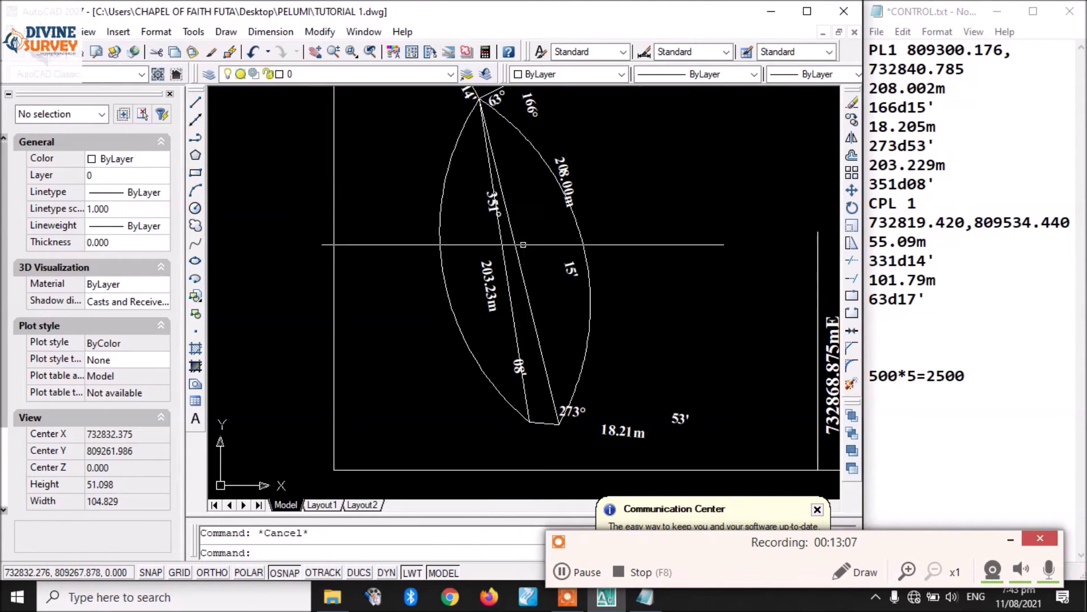
{"action": "left_click", "coordinate": [481, 235]}
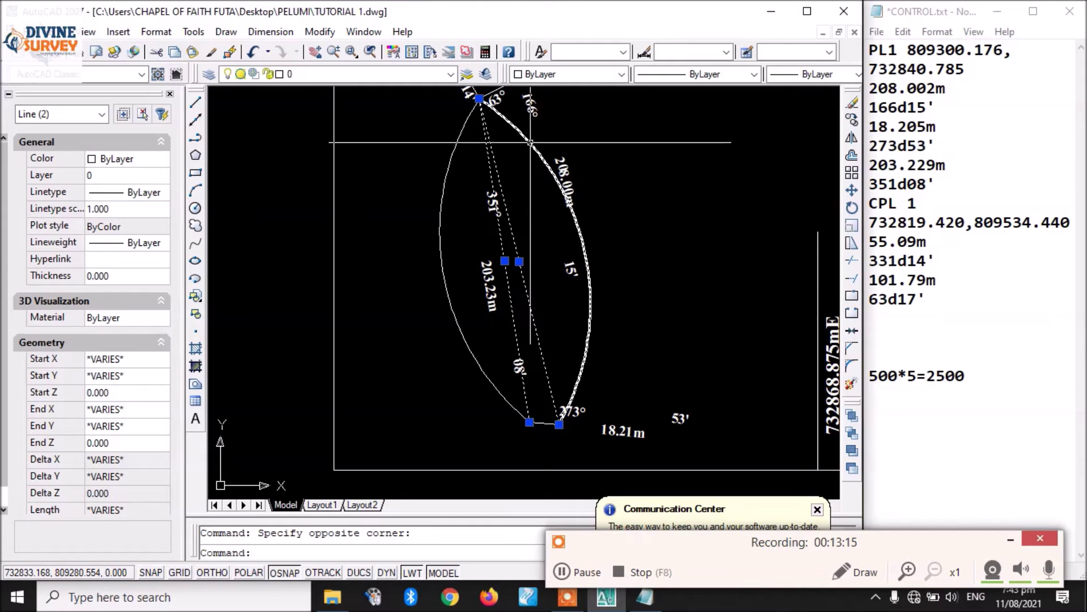
{"action": "key", "text": "Delete"}
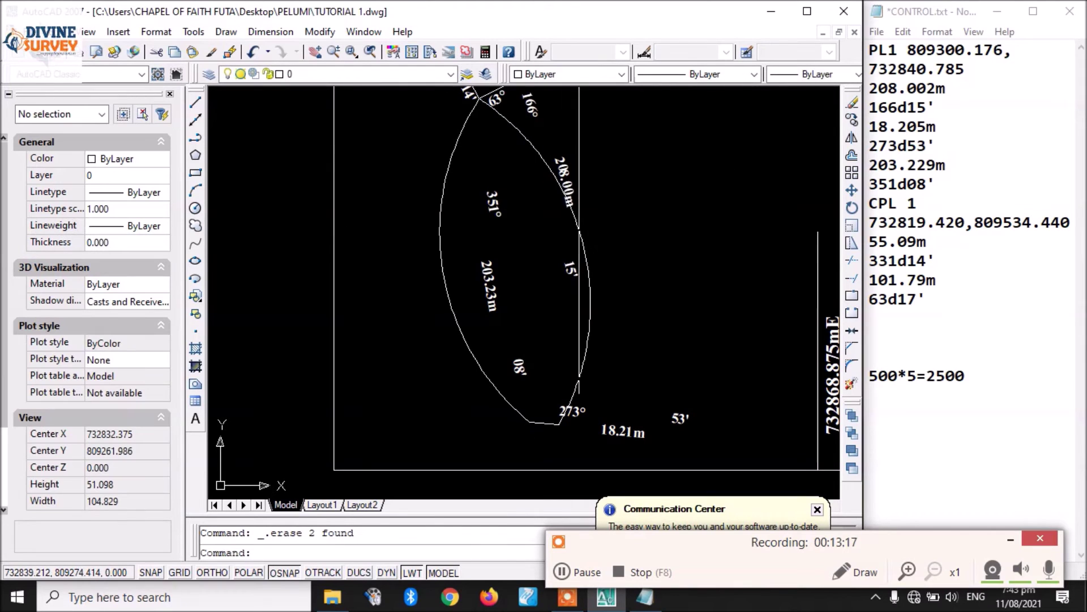
{"action": "left_click", "coordinate": [561, 170]}
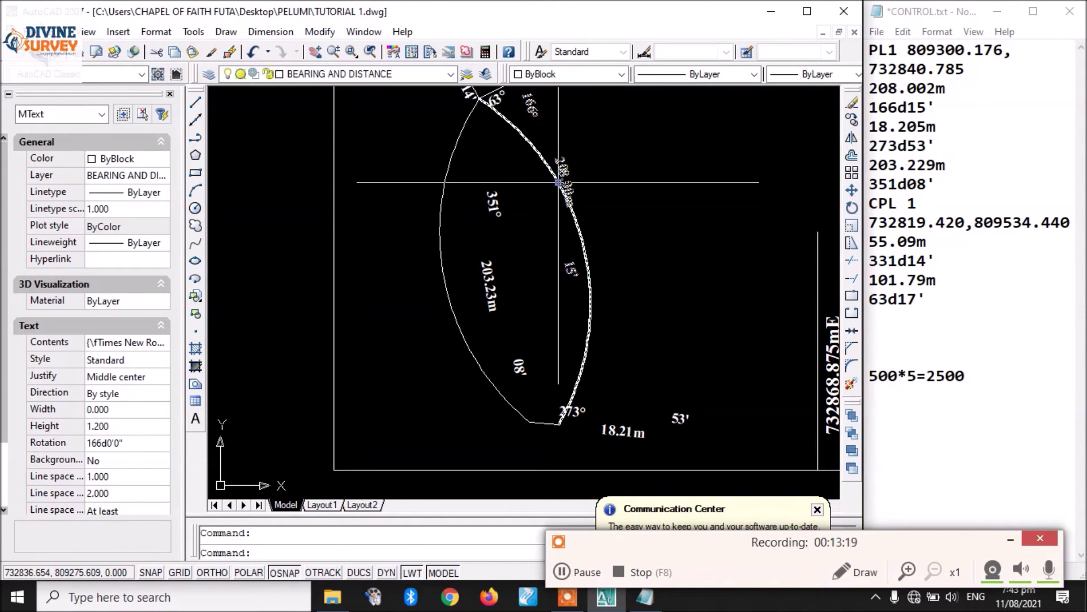
{"action": "left_click", "coordinate": [558, 182]}
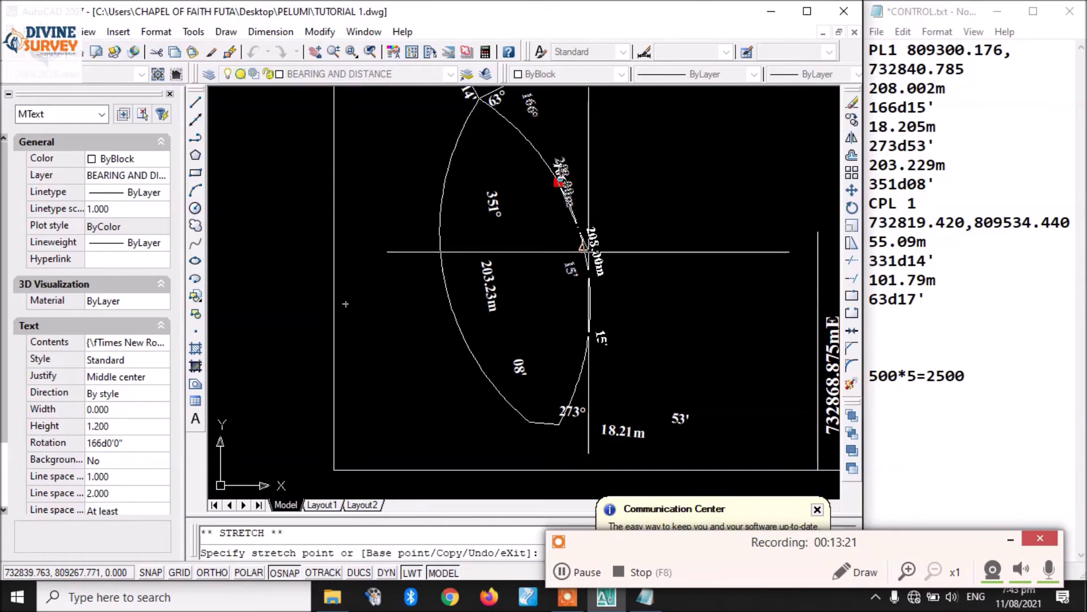
{"action": "left_click", "coordinate": [583, 245]}
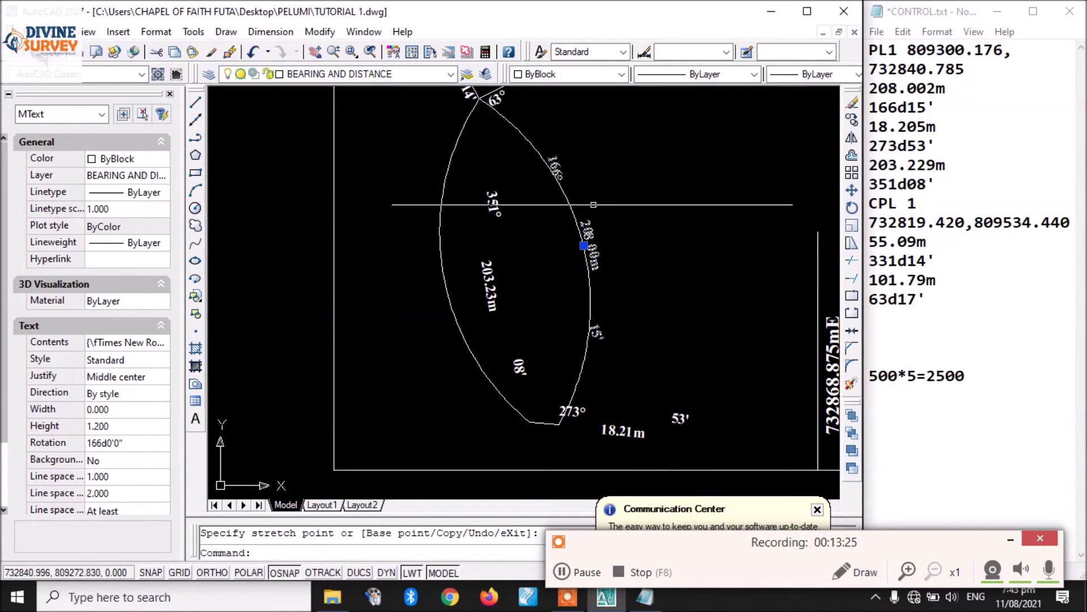
{"action": "scroll", "coordinate": [602, 240], "scroll_direction": "up", "scroll_amount": 4}
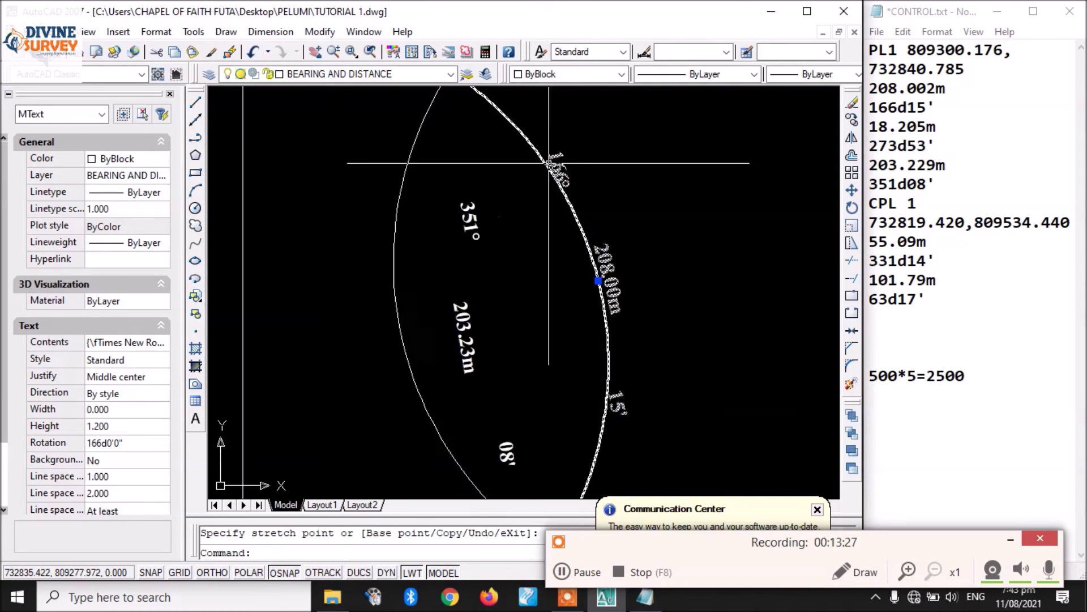
{"action": "scroll", "coordinate": [638, 317], "scroll_direction": "down", "scroll_amount": 2}
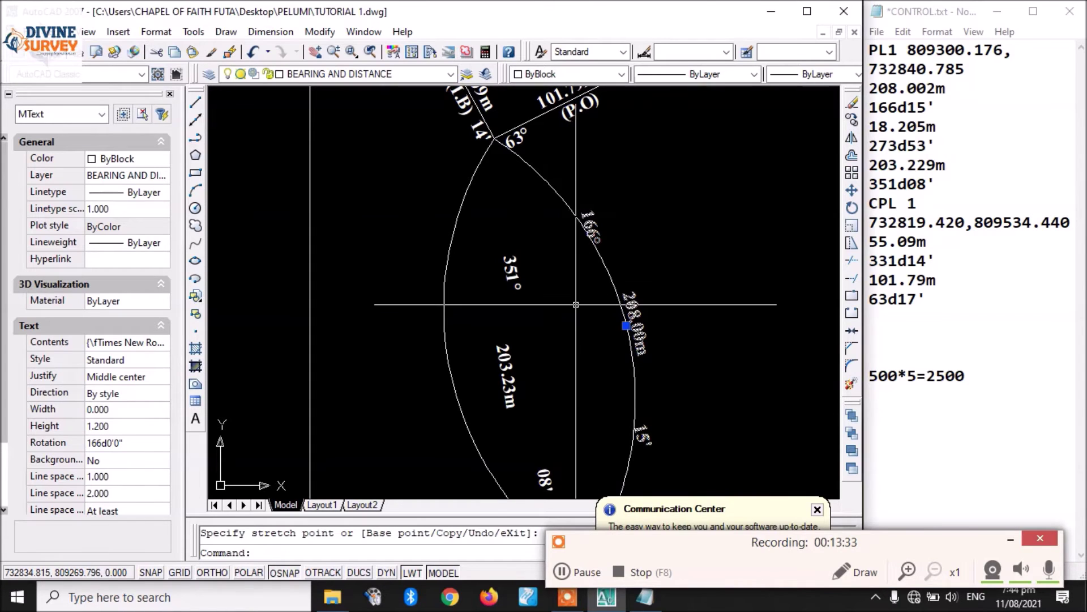
{"action": "key", "text": "Escape"}
{"action": "key", "text": "Escape"}
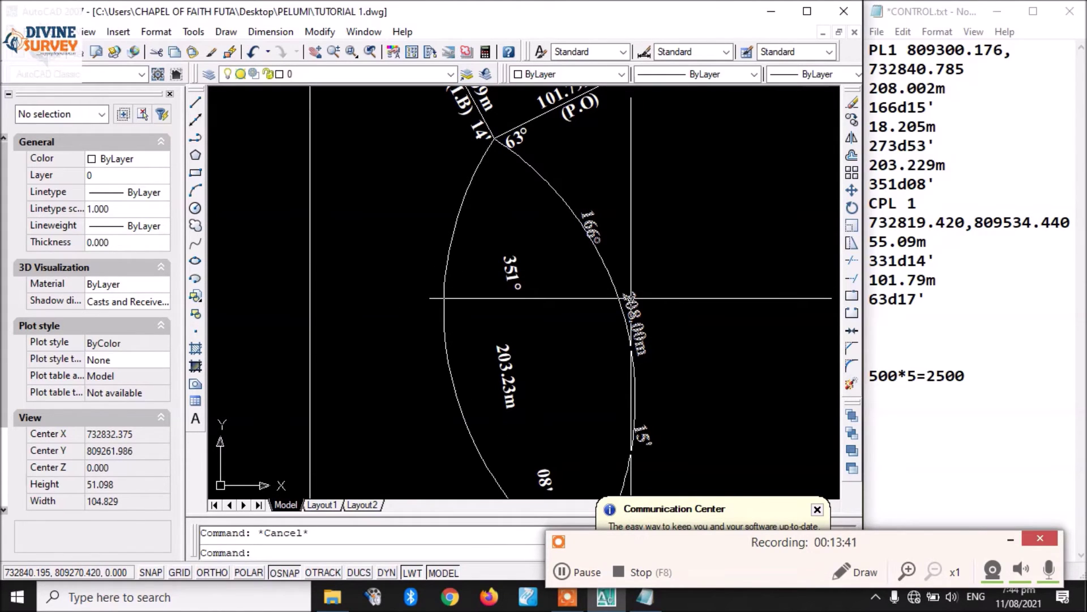
Step: Move the 208.00m text onto a new line beneath 166° 15' in the bearing label
{"action": "double_click", "coordinate": [631, 297]}
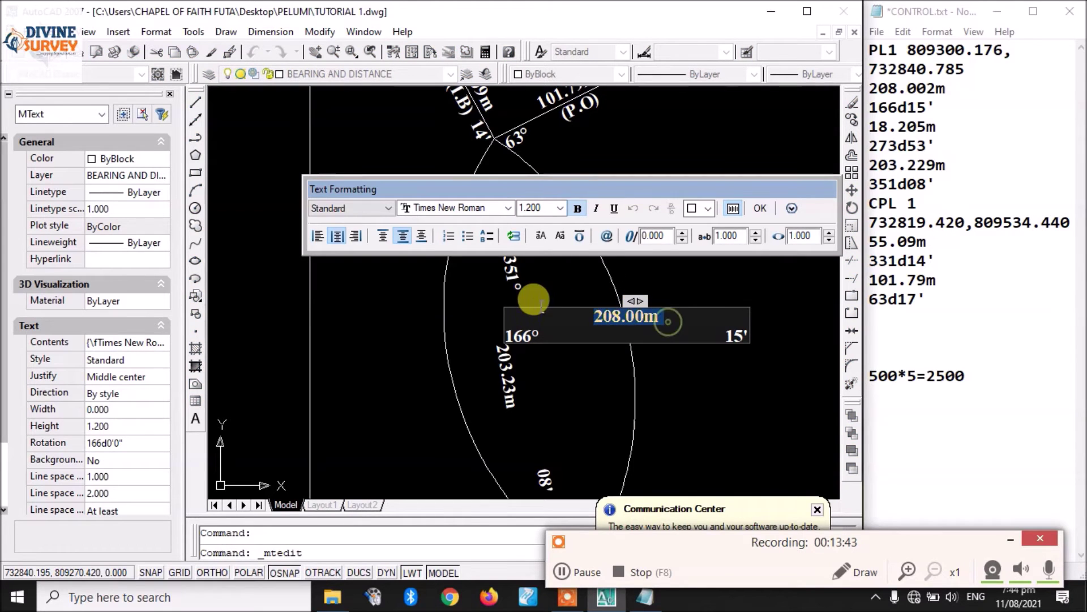
{"action": "key", "text": "ctrl+c"}
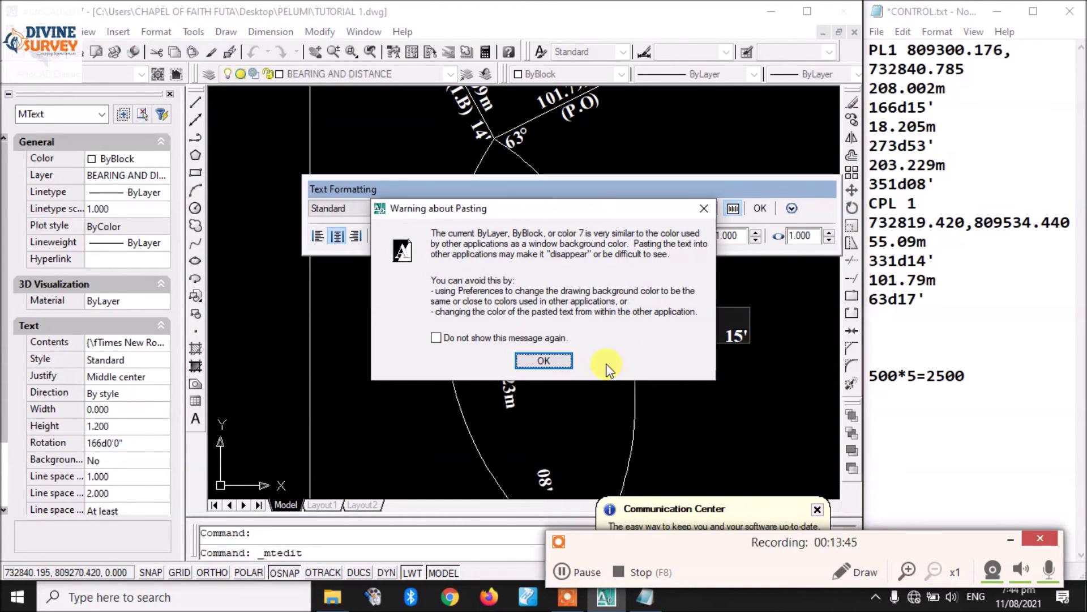
{"action": "left_click", "coordinate": [544, 361]}
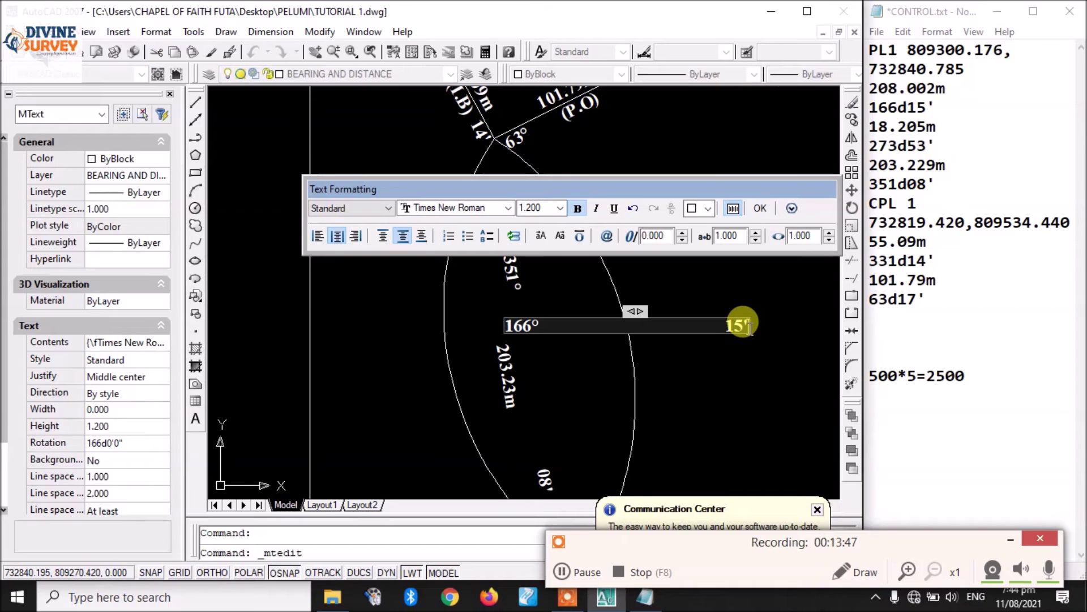
{"action": "key", "text": "Return"}
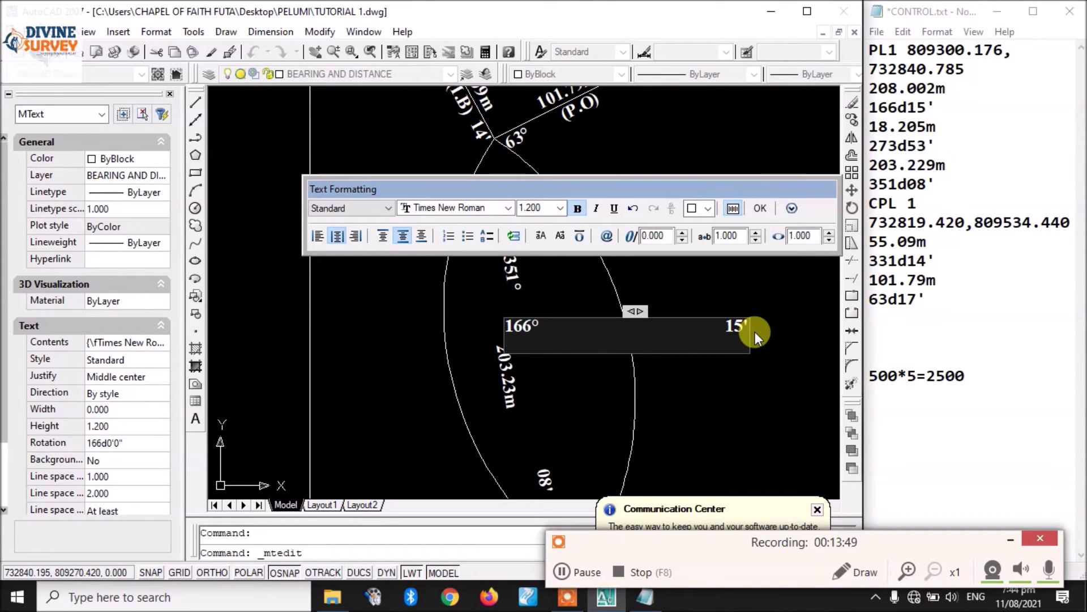
{"action": "key", "text": "ctrl+v"}
{"action": "key", "text": "BackSpace"}
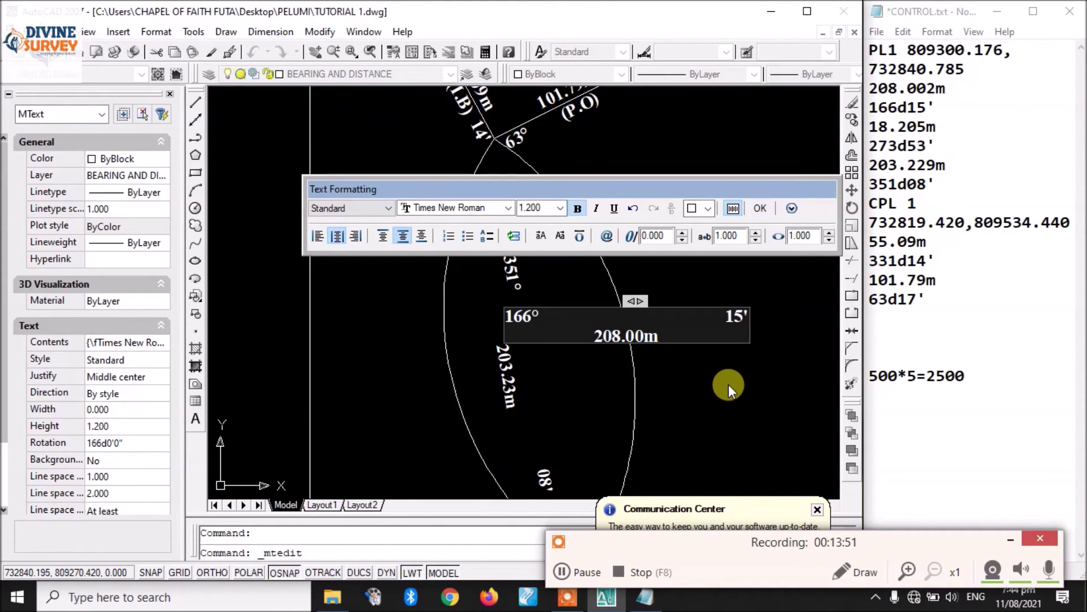
{"action": "key", "text": "ctrl+Return"}
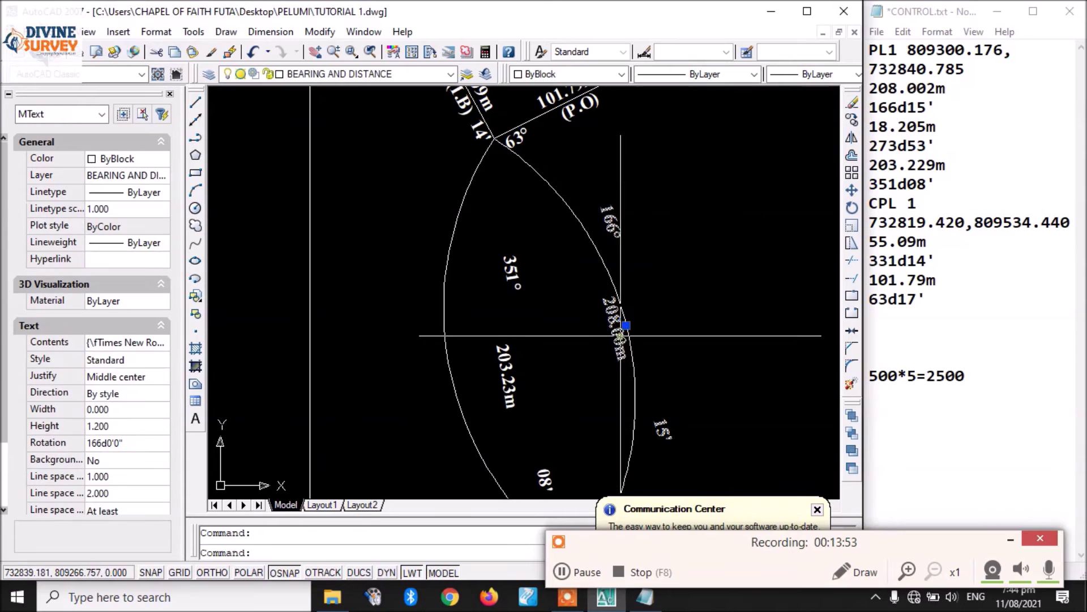
Step: Place the combined 166° 15' / 208.00m label at the right arc's midpoint
{"action": "left_click", "coordinate": [626, 325]}
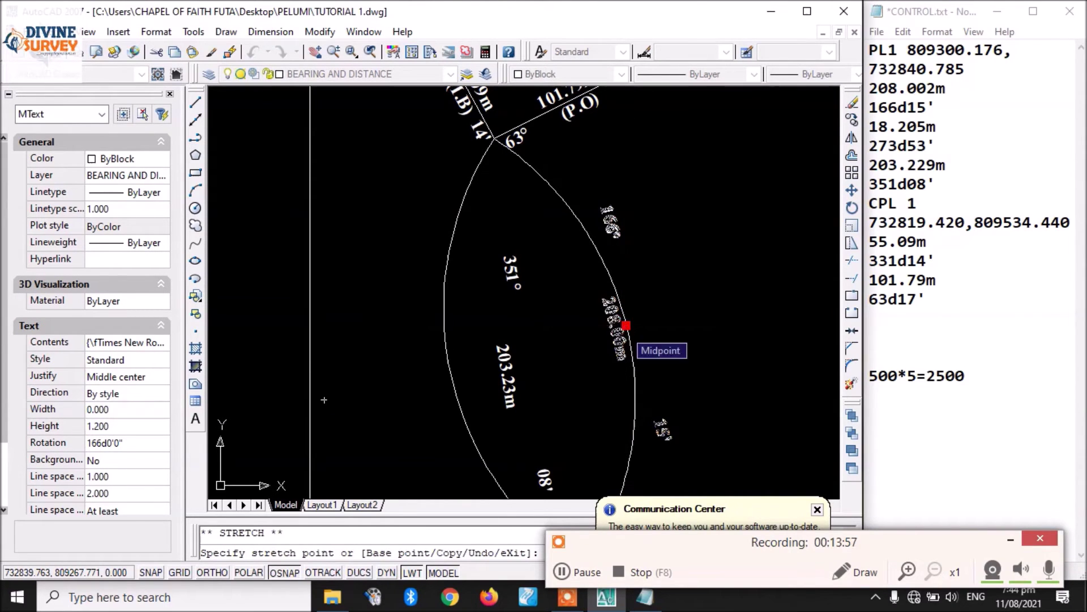
{"action": "left_click", "coordinate": [617, 330]}
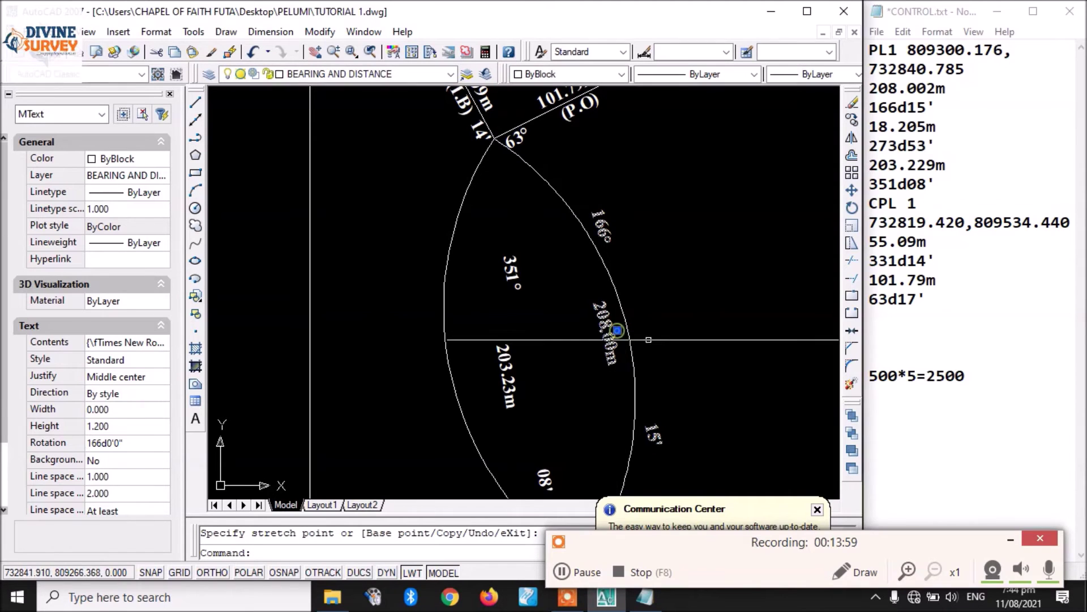
{"action": "left_click", "coordinate": [505, 361]}
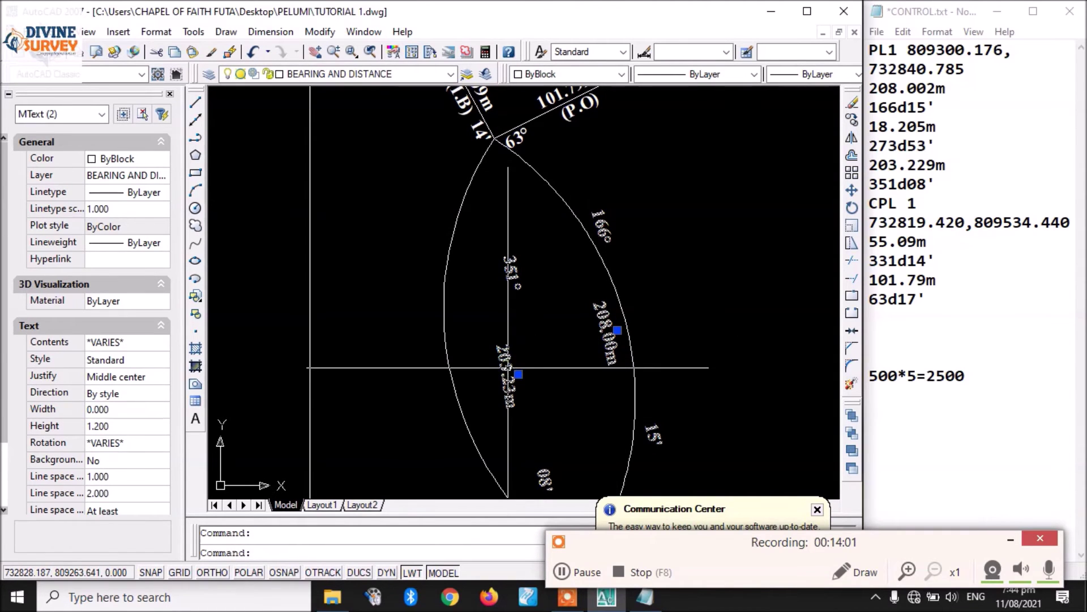
{"action": "key", "text": "Escape"}
Step: Move the 203.23m text into the 351° 08' label, stacked above the bearing
{"action": "double_click", "coordinate": [508, 359]}
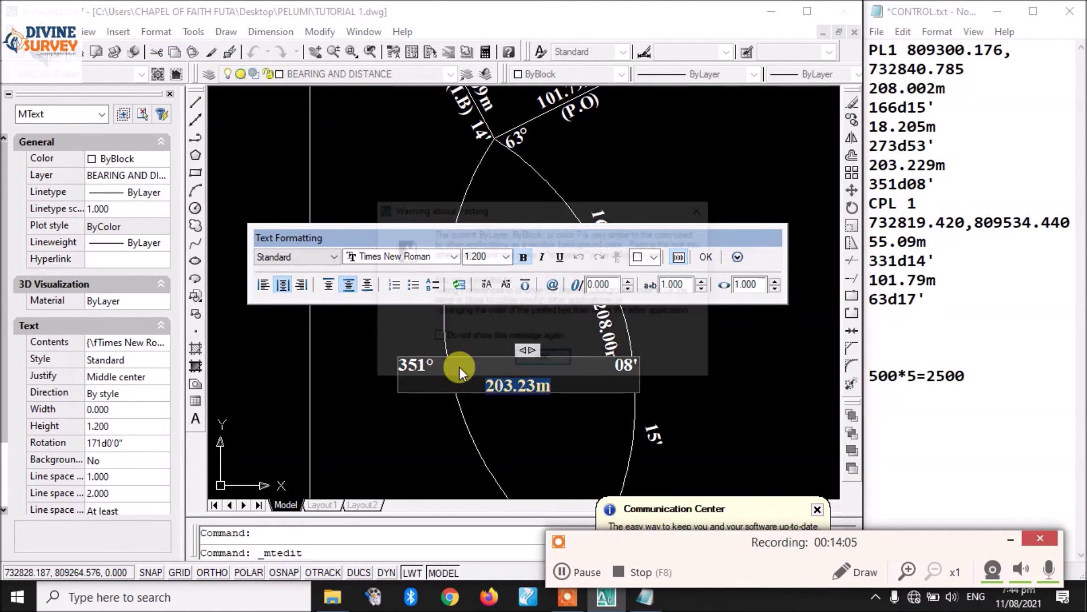
{"action": "key", "text": "ctrl+c"}
{"action": "left_click", "coordinate": [542, 361]}
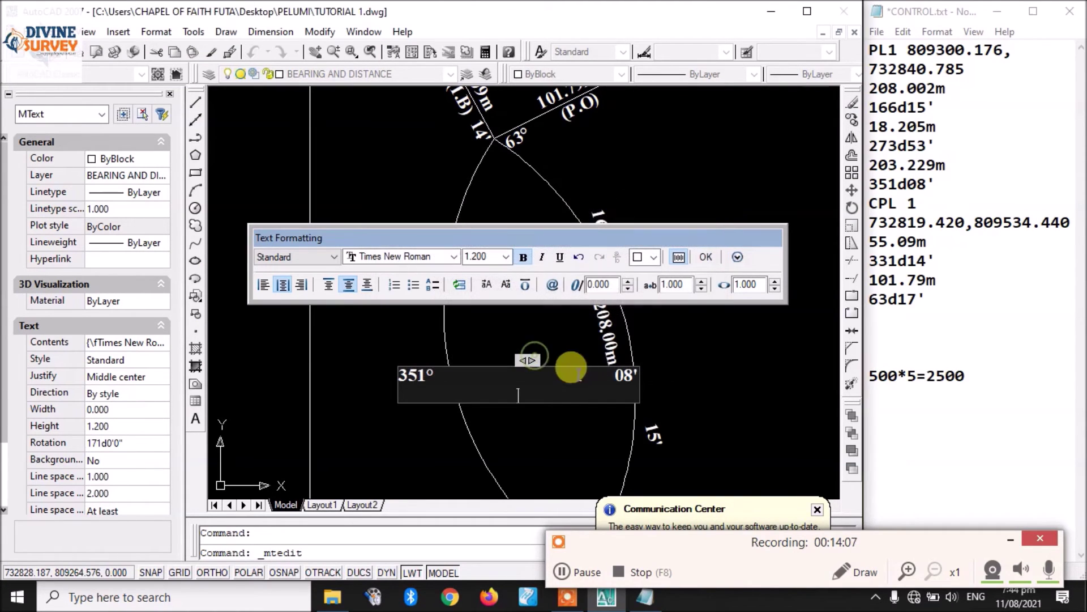
{"action": "key", "text": "BackSpace"}
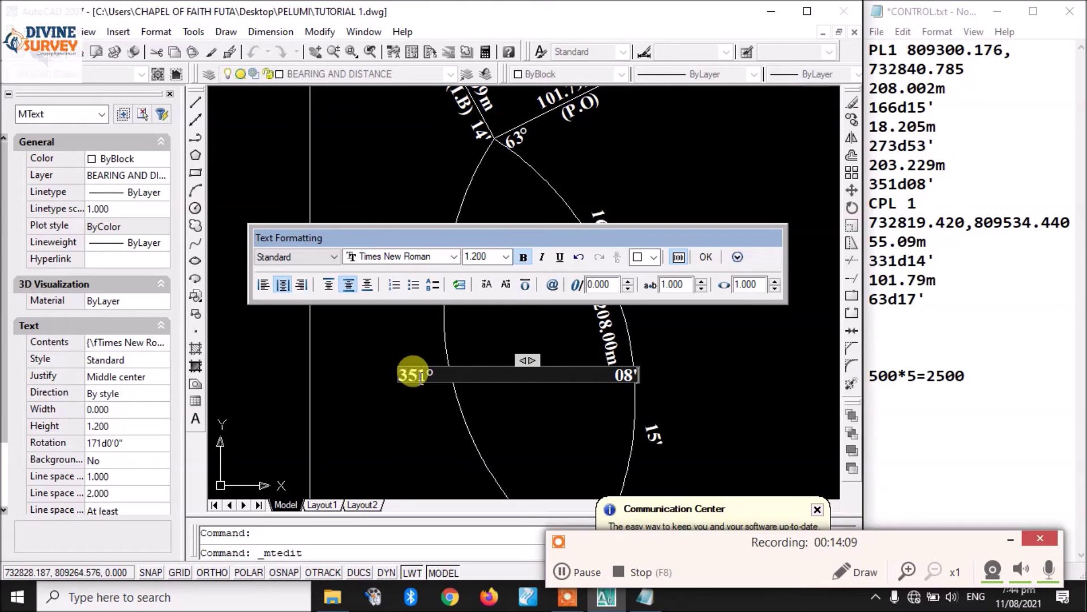
{"action": "key", "text": "ctrl+v"}
{"action": "key", "text": "Return"}
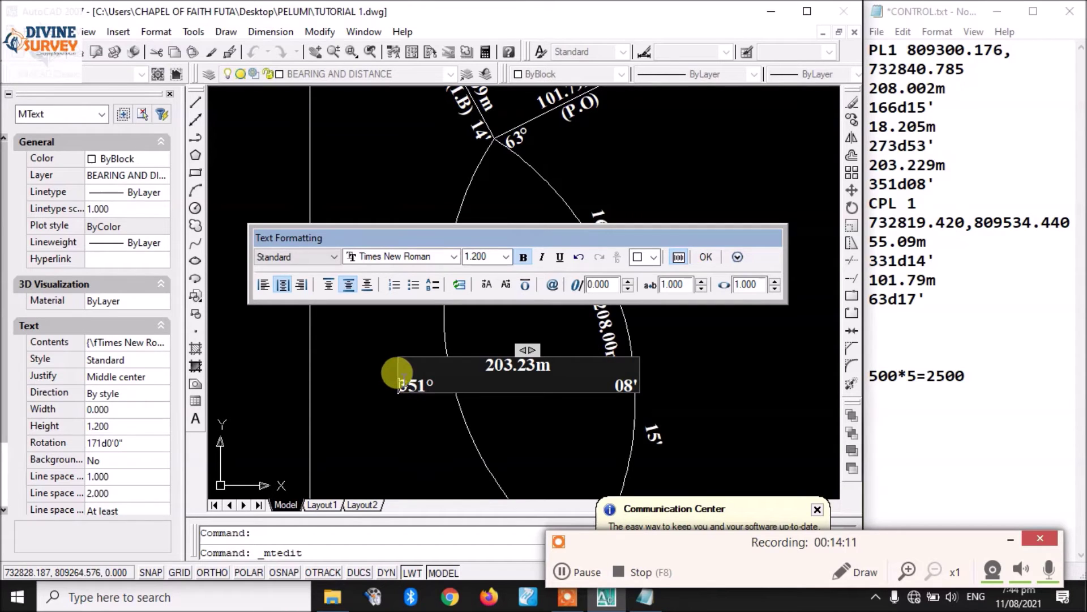
{"action": "left_click", "coordinate": [520, 448]}
Step: Reposition the combined 203.23m / 351° 08' label alongside the left arc
{"action": "left_click", "coordinate": [522, 376]}
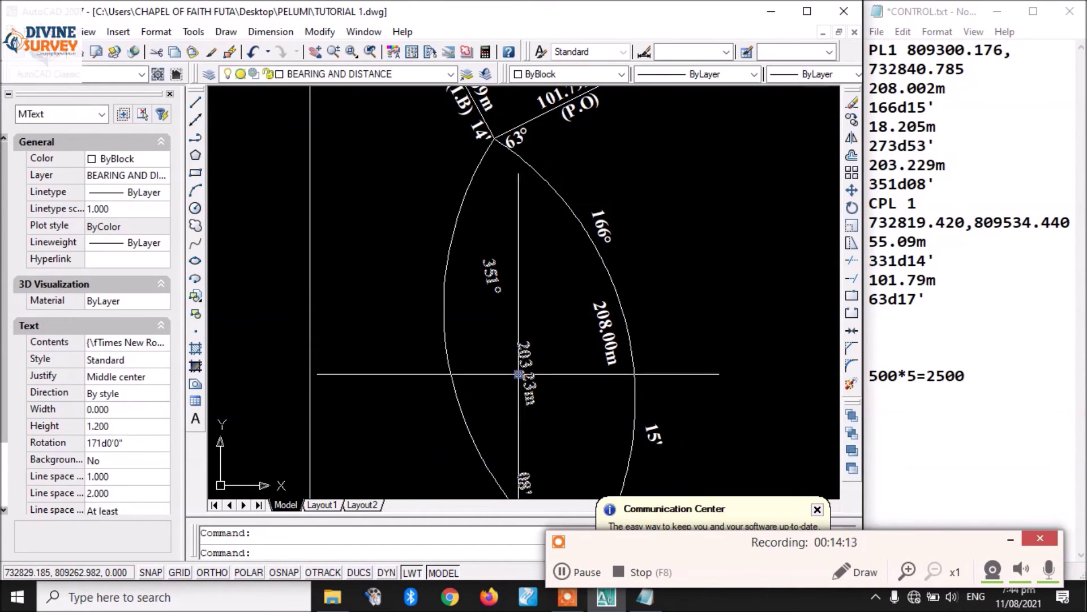
{"action": "left_click", "coordinate": [519, 375]}
{"action": "left_click", "coordinate": [457, 359]}
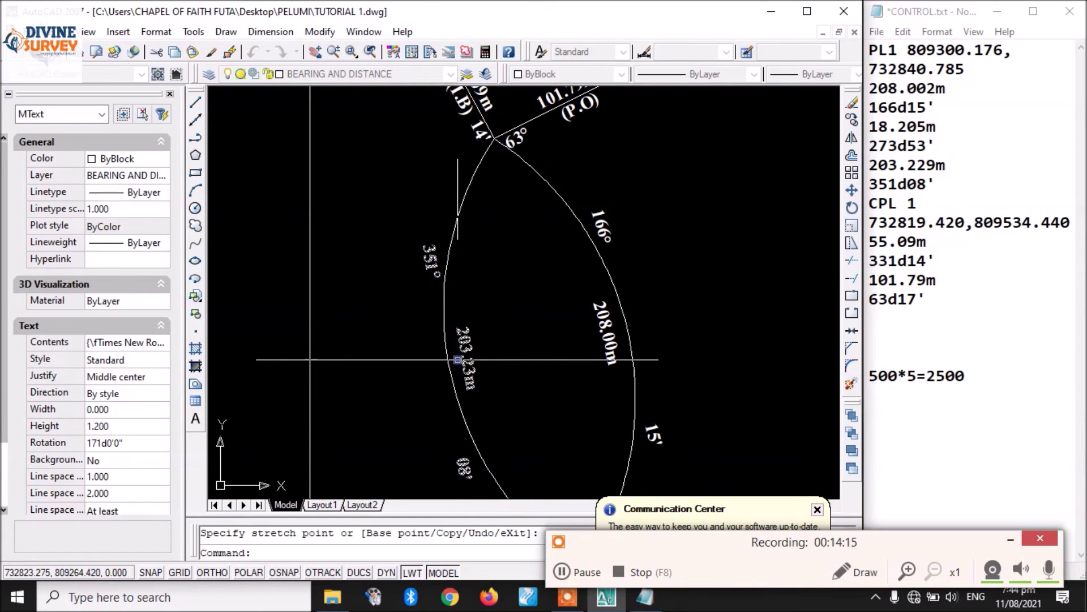
{"action": "scroll", "coordinate": [458, 359], "scroll_direction": "down", "scroll_amount": 5}
{"action": "key", "text": "Escape"}
{"action": "scroll", "coordinate": [630, 353], "scroll_direction": "up", "scroll_amount": 5}
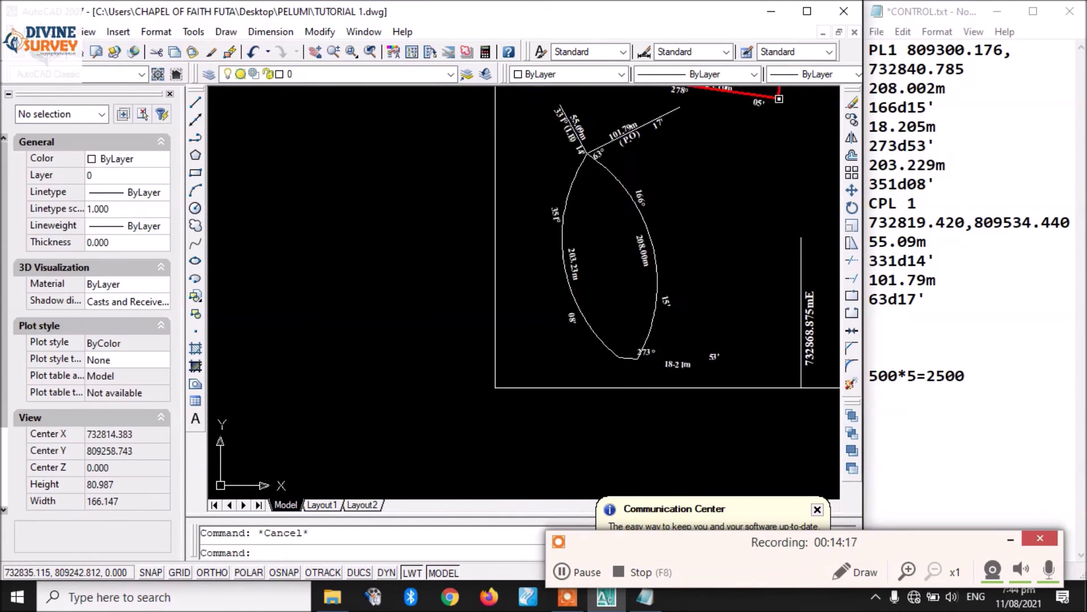
Step: Change the short 3.638-long line at the 273° corner to Red
{"action": "left_click", "coordinate": [628, 347]}
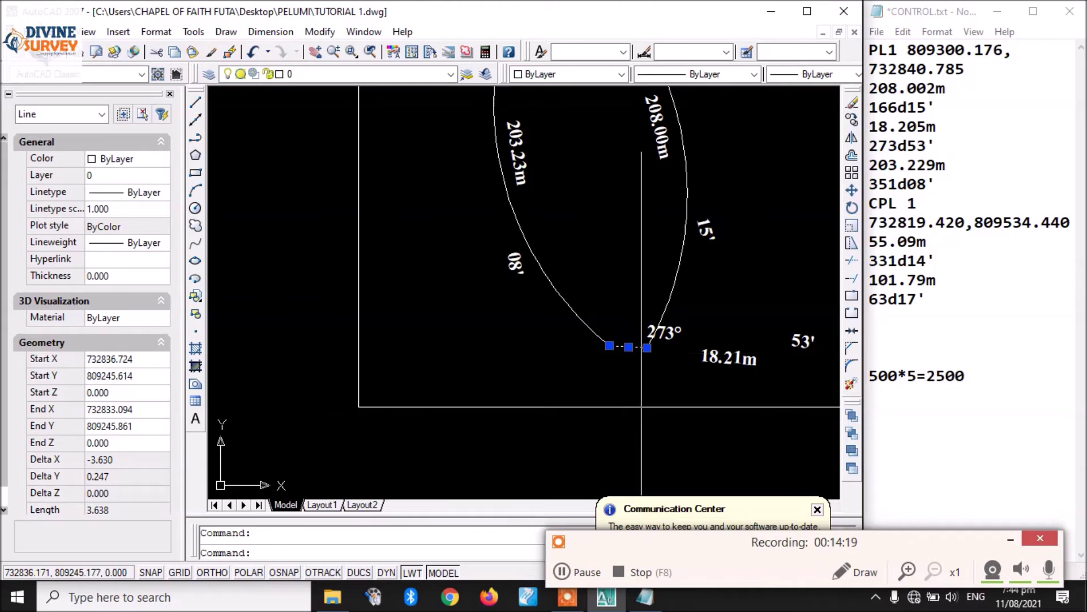
{"action": "scroll", "coordinate": [643, 347], "scroll_direction": "down", "scroll_amount": 5}
{"action": "scroll", "coordinate": [661, 189], "scroll_direction": "up", "scroll_amount": 8}
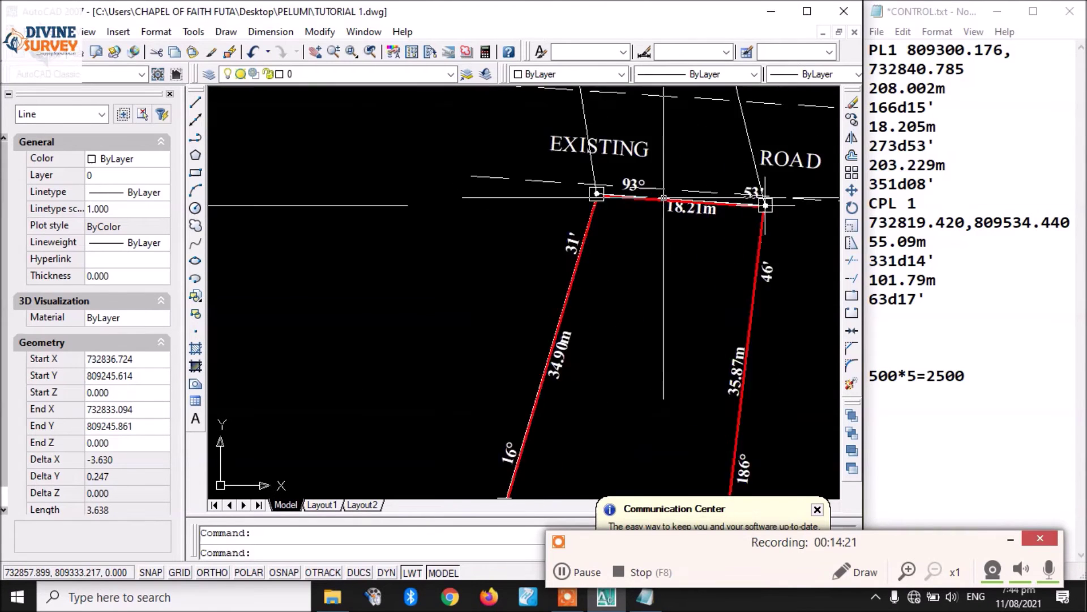
{"action": "scroll", "coordinate": [660, 368], "scroll_direction": "down", "scroll_amount": 6}
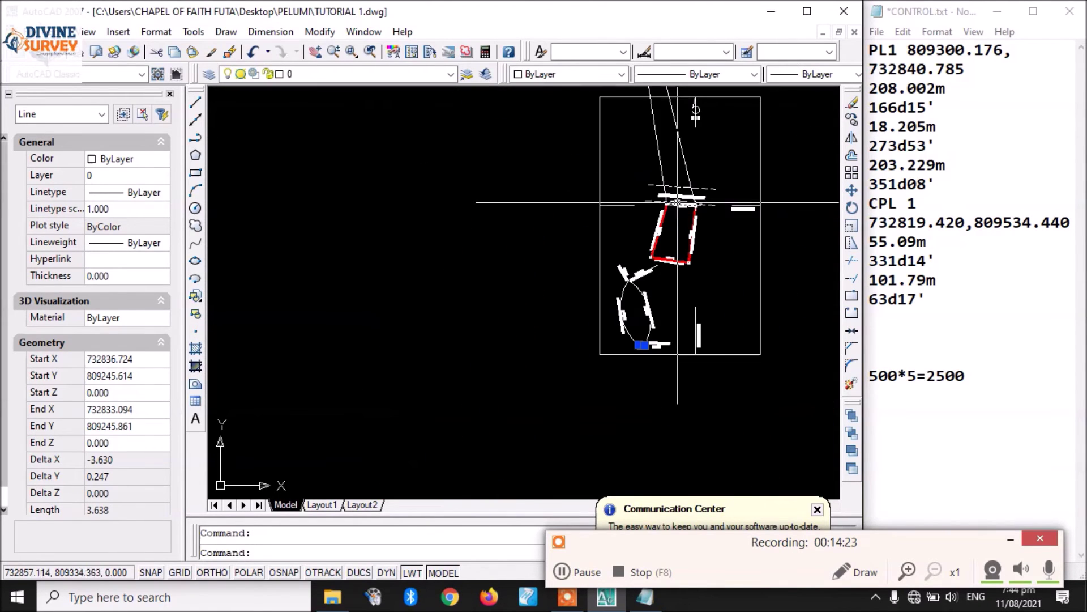
{"action": "scroll", "coordinate": [646, 360], "scroll_direction": "up", "scroll_amount": 7}
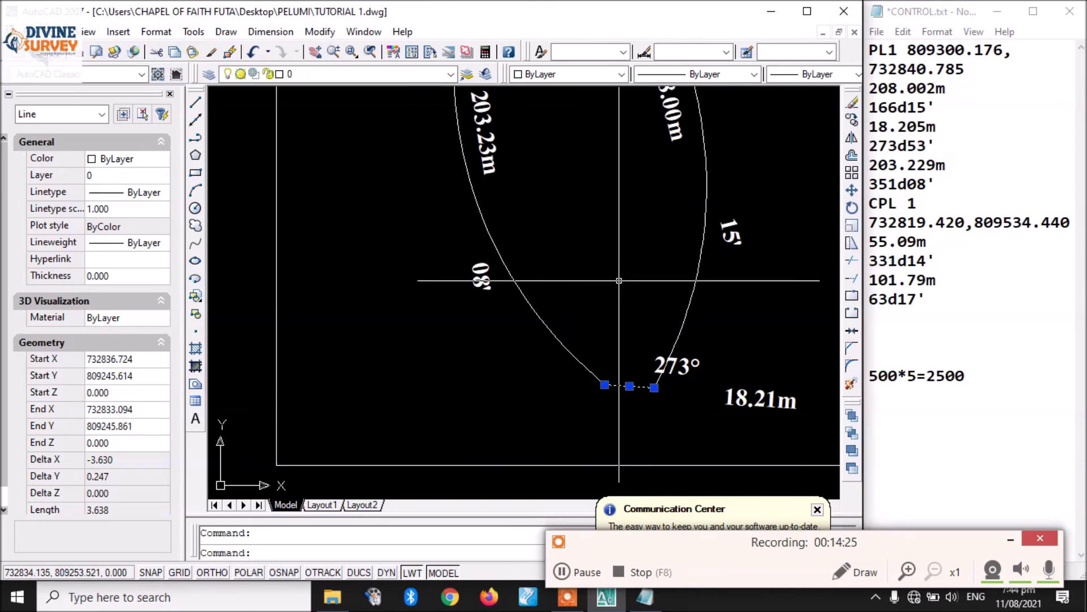
{"action": "left_click", "coordinate": [620, 76]}
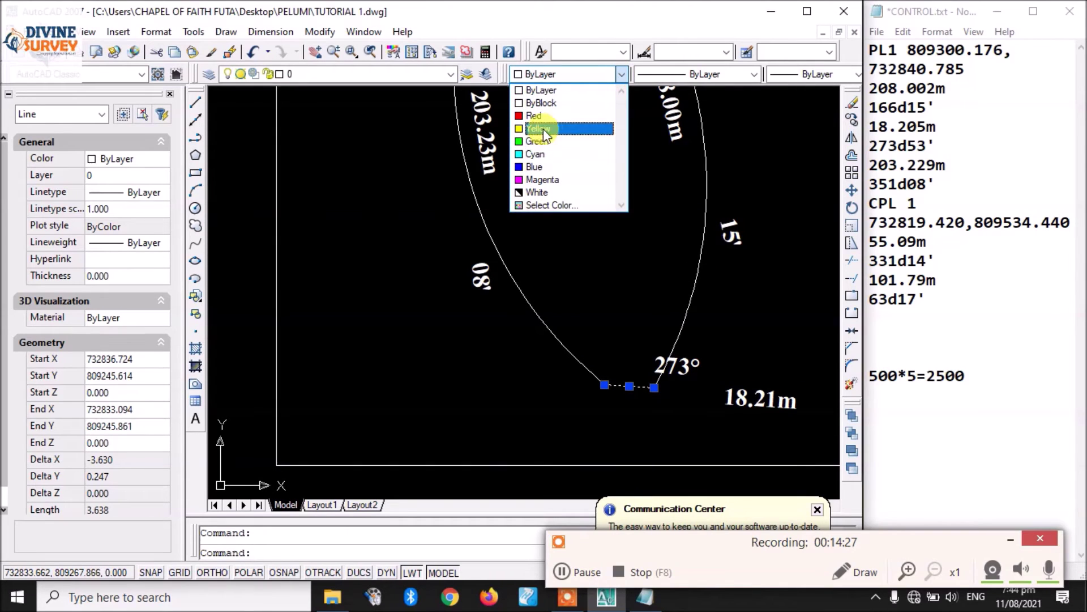
{"action": "left_click", "coordinate": [531, 115]}
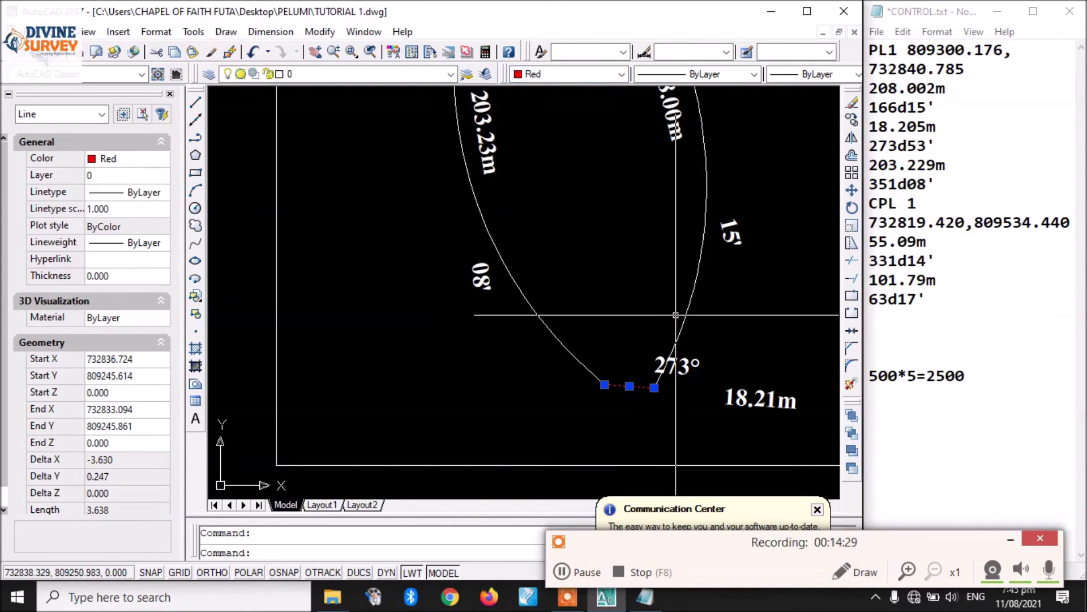
{"action": "key", "text": "Escape"}
{"action": "scroll", "coordinate": [687, 331], "scroll_direction": "down", "scroll_amount": 2}
{"action": "scroll", "coordinate": [742, 373], "scroll_direction": "up", "scroll_amount": 4}
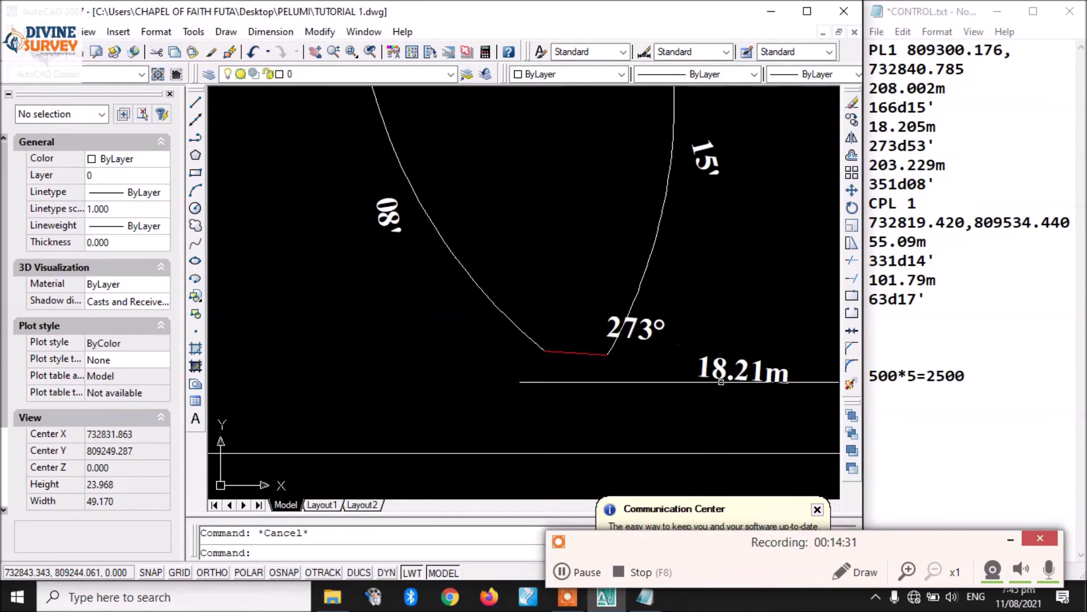
{"action": "scroll", "coordinate": [627, 328], "scroll_direction": "down", "scroll_amount": 8}
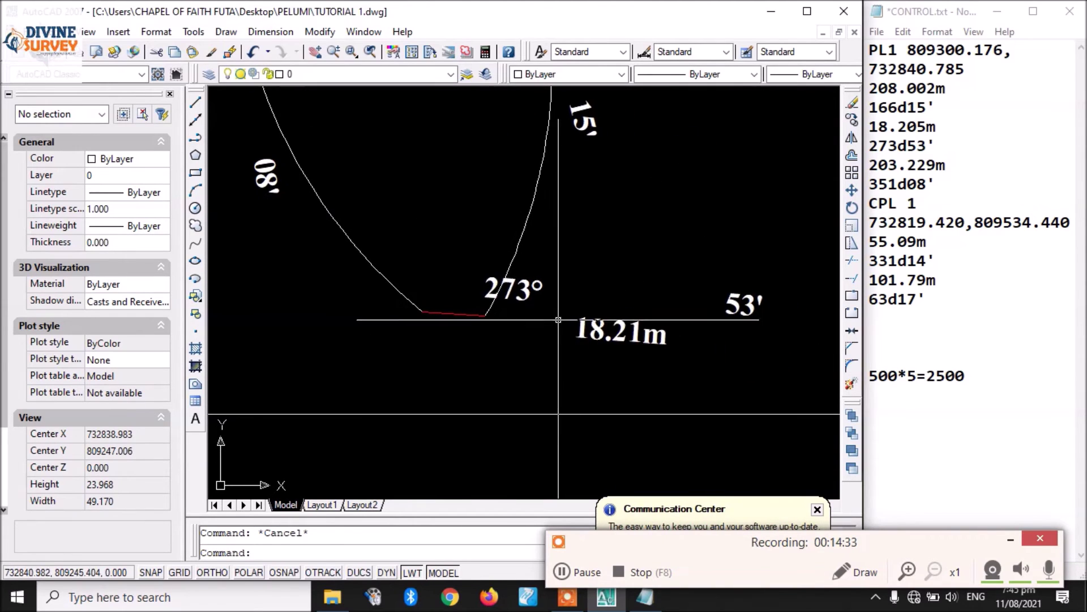
{"action": "scroll", "coordinate": [606, 146], "scroll_direction": "up", "scroll_amount": 8}
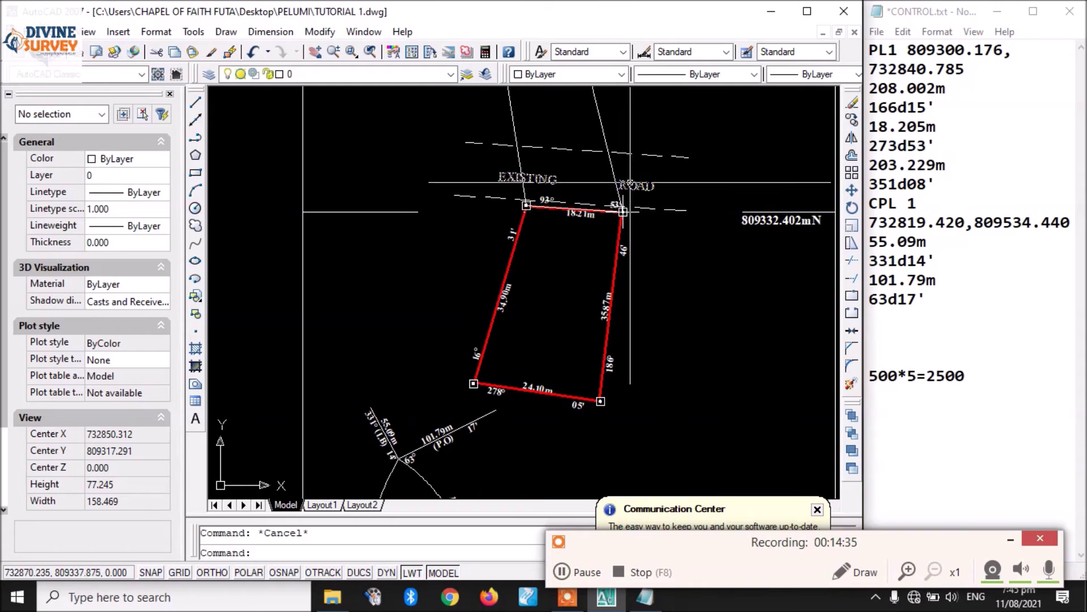
{"action": "scroll", "coordinate": [727, 222], "scroll_direction": "down", "scroll_amount": 15}
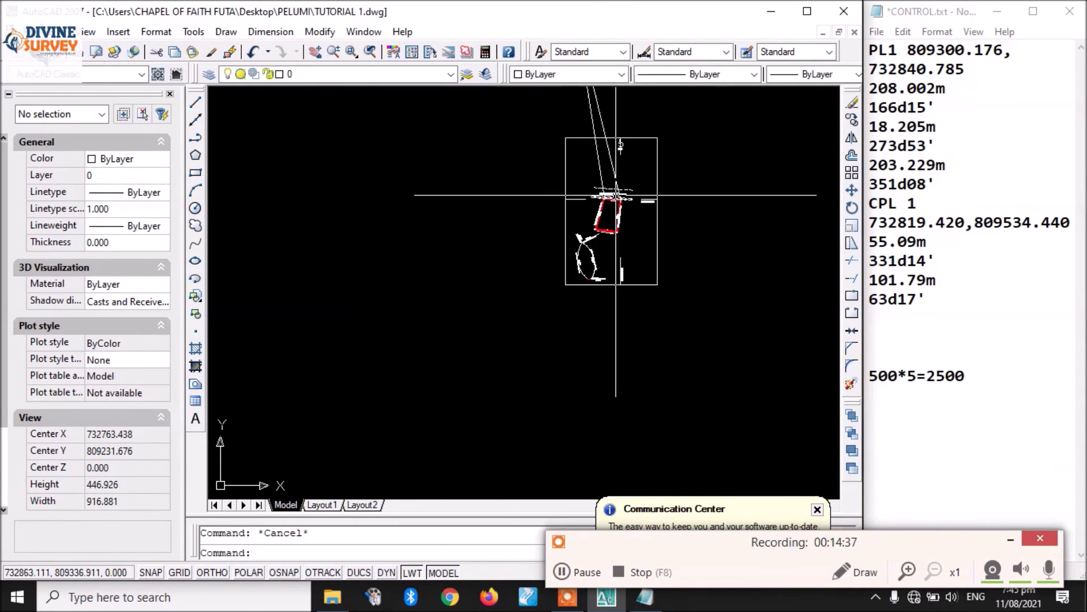
{"action": "scroll", "coordinate": [552, 236], "scroll_direction": "up", "scroll_amount": 15}
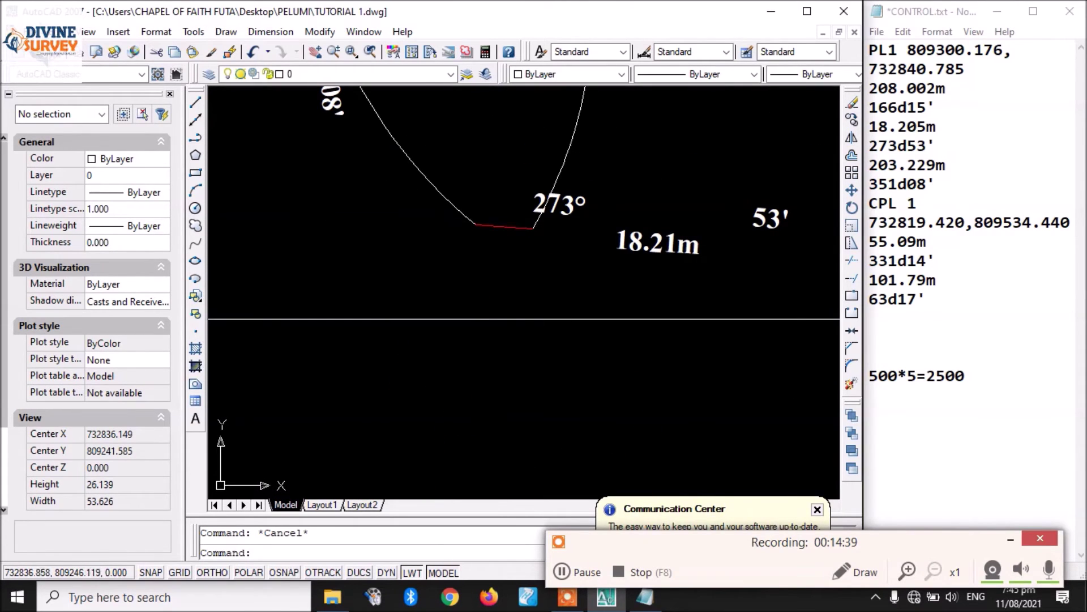
{"action": "scroll", "coordinate": [584, 193], "scroll_direction": "down", "scroll_amount": 12}
{"action": "scroll", "coordinate": [584, 193], "scroll_direction": "up", "scroll_amount": 6}
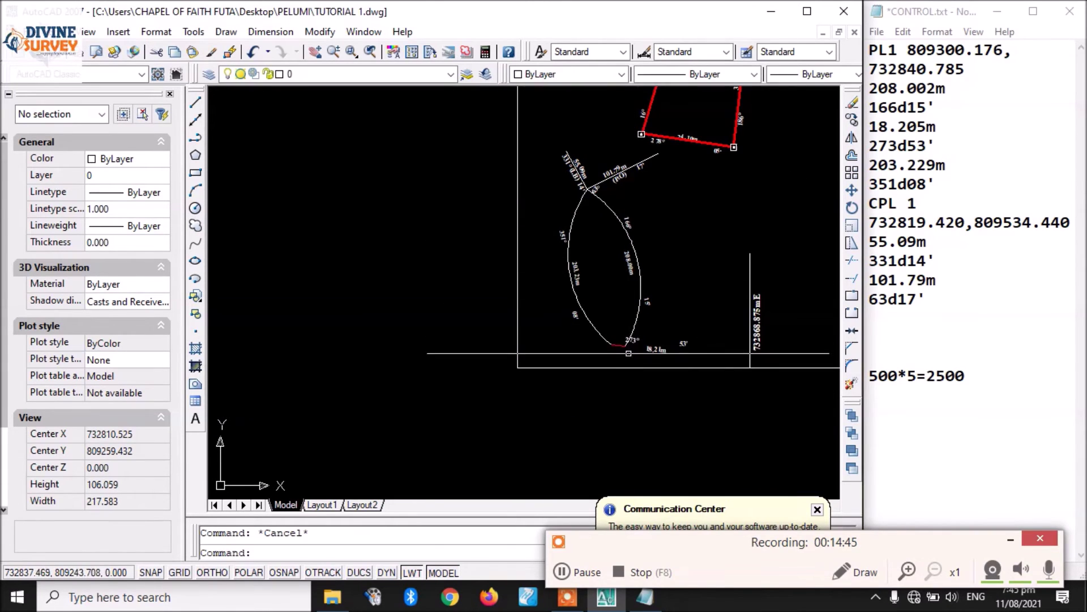
{"action": "scroll", "coordinate": [620, 347], "scroll_direction": "up", "scroll_amount": 9}
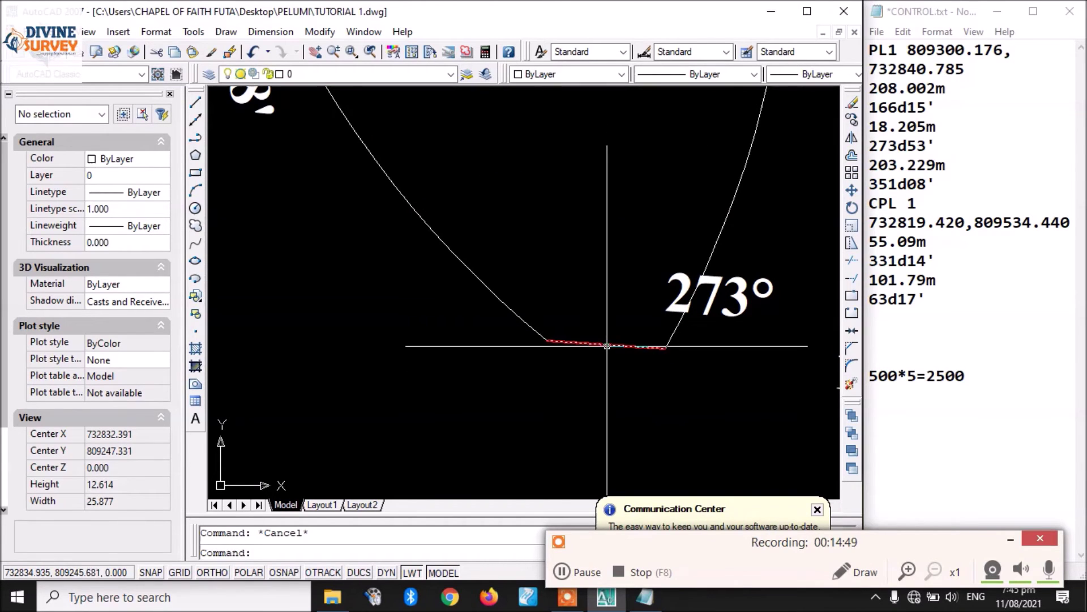
{"action": "left_click", "coordinate": [607, 345]}
{"action": "scroll", "coordinate": [607, 351], "scroll_direction": "down", "scroll_amount": 5}
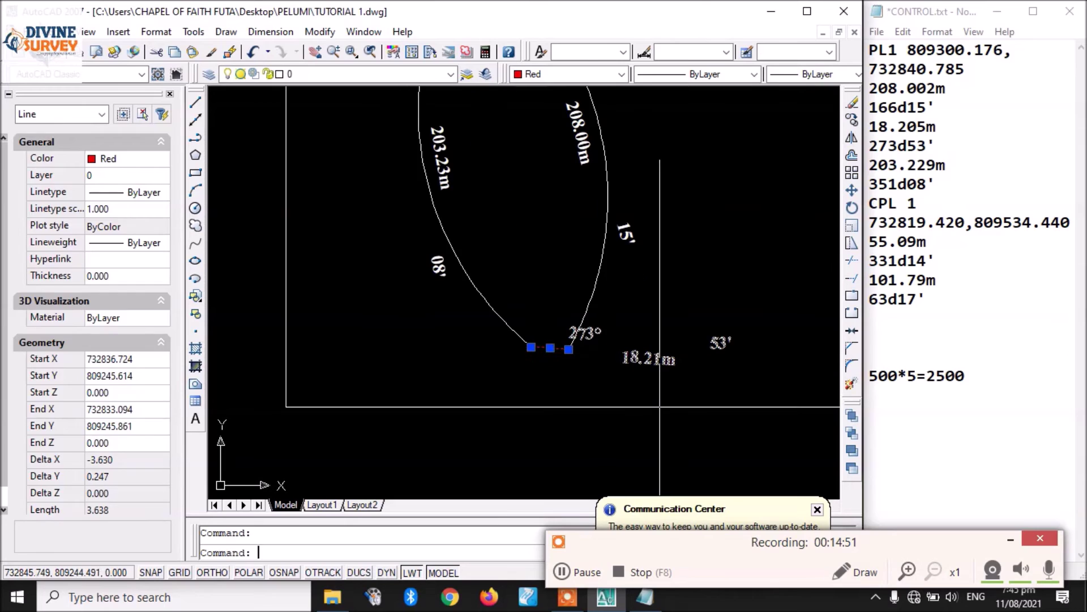
{"action": "key", "text": "Escape"}
{"action": "scroll", "coordinate": [638, 281], "scroll_direction": "up", "scroll_amount": 5}
Step: Insert (CAL.) in the closing leg's 273° / 18.21m bearing label, replacing the gap
{"action": "double_click", "coordinate": [693, 327]}
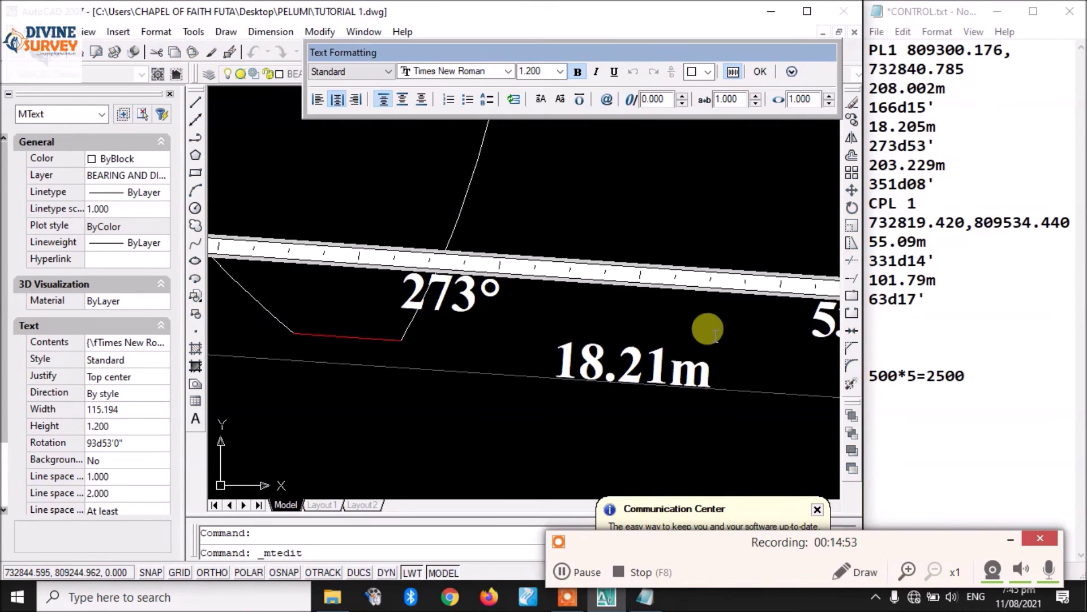
{"action": "left_click_drag", "start_coordinate": [719, 303], "coordinate": [542, 311]}
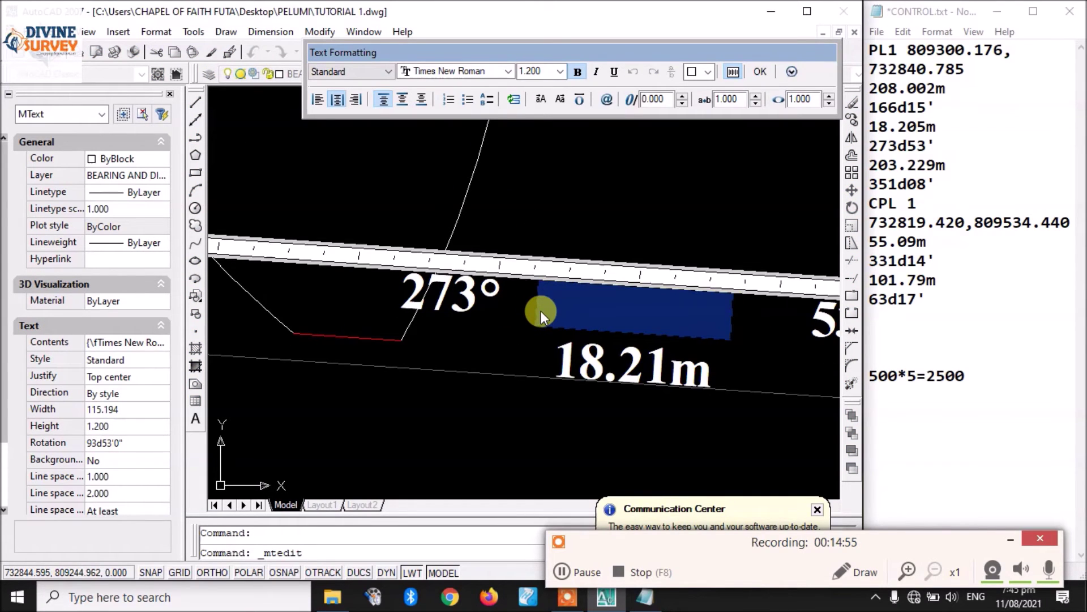
{"action": "type", "text": "(CA"}
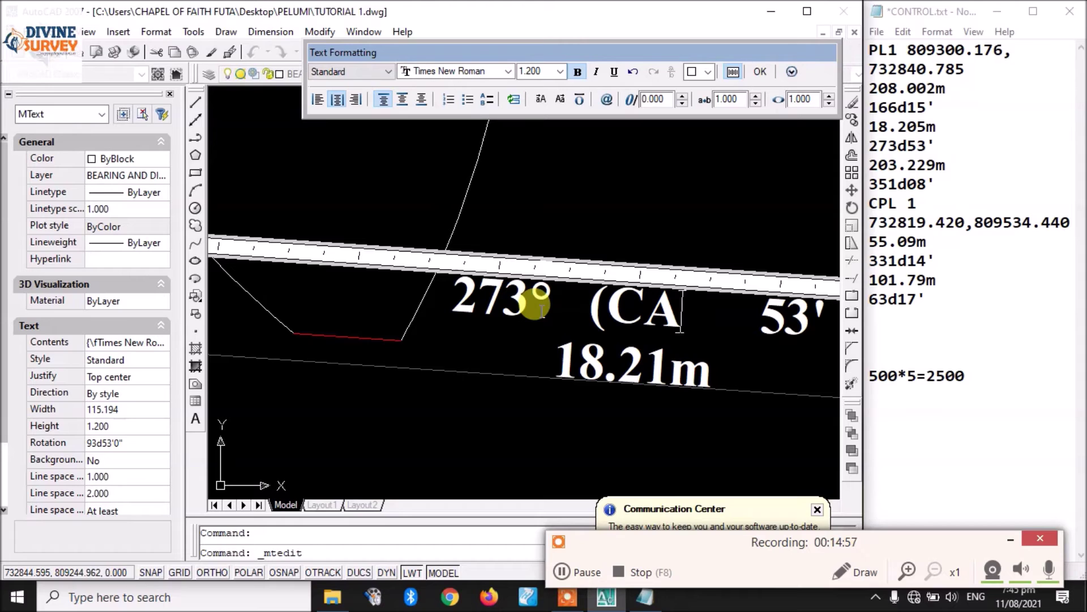
{"action": "type", "text": "L.)"}
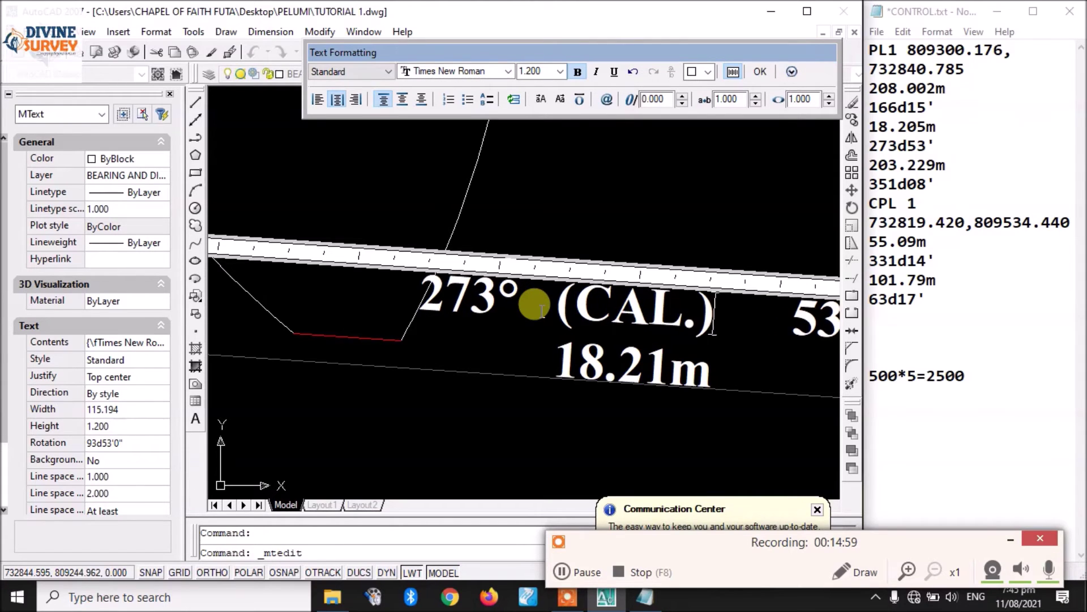
{"action": "key", "text": "BackSpace"}
{"action": "left_click", "coordinate": [638, 217]}
Step: Draw a short line dropping from the red closing leg to below the label
{"action": "scroll", "coordinate": [638, 216], "scroll_direction": "down", "scroll_amount": 5}
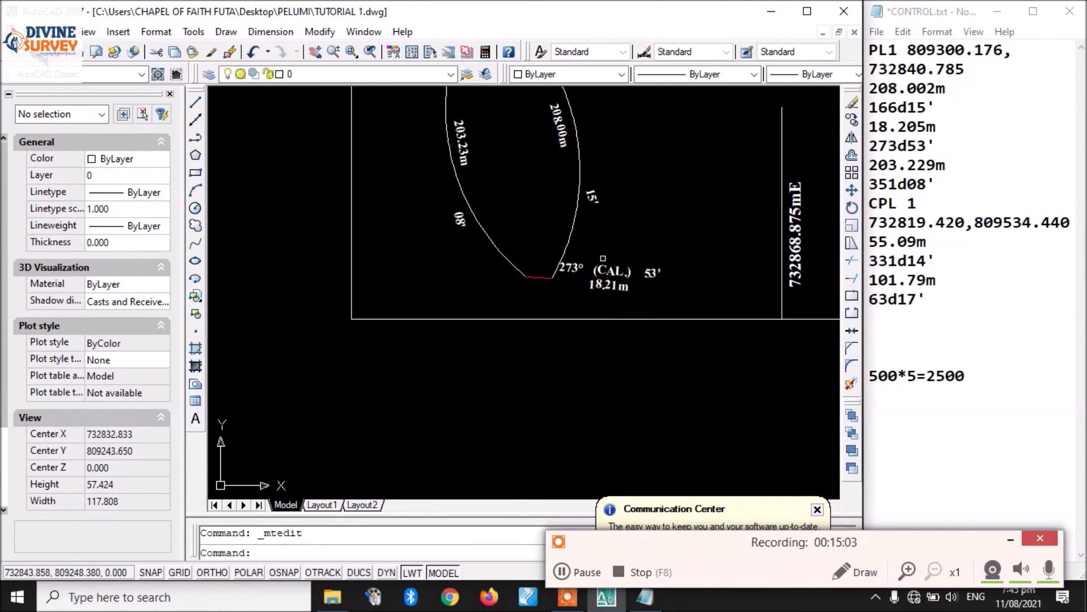
{"action": "scroll", "coordinate": [543, 281], "scroll_direction": "up", "scroll_amount": 8}
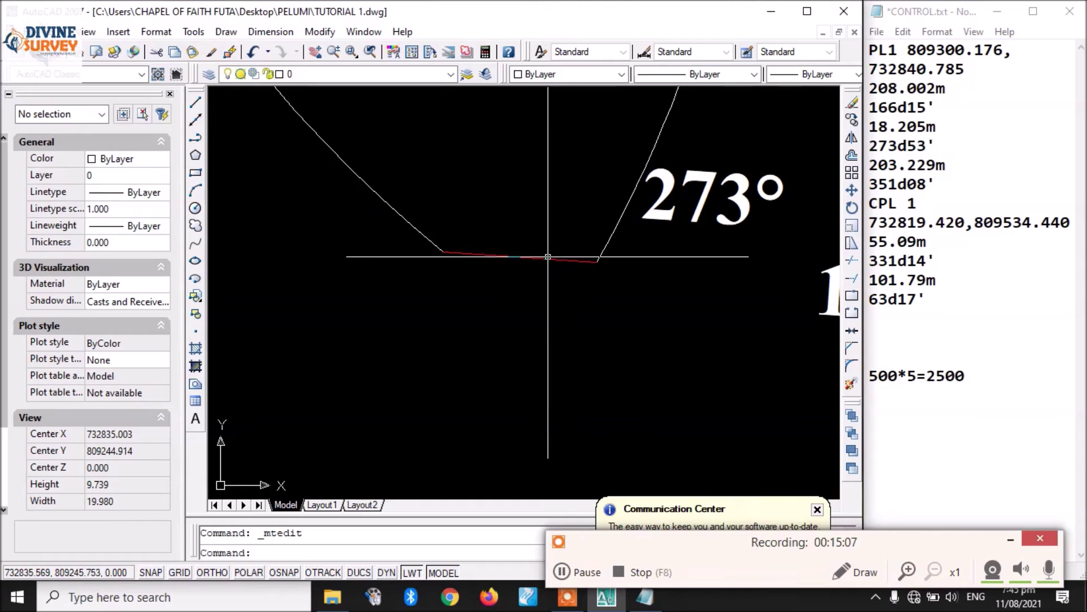
{"action": "type", "text": "L"}
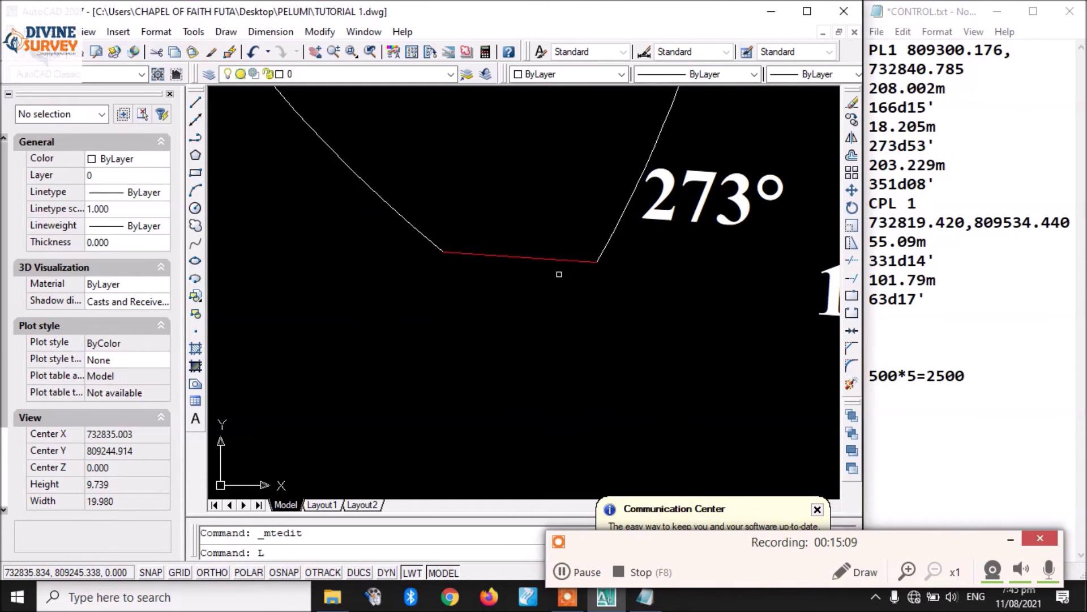
{"action": "key", "text": "Escape"}
{"action": "scroll", "coordinate": [566, 283], "scroll_direction": "down", "scroll_amount": 4}
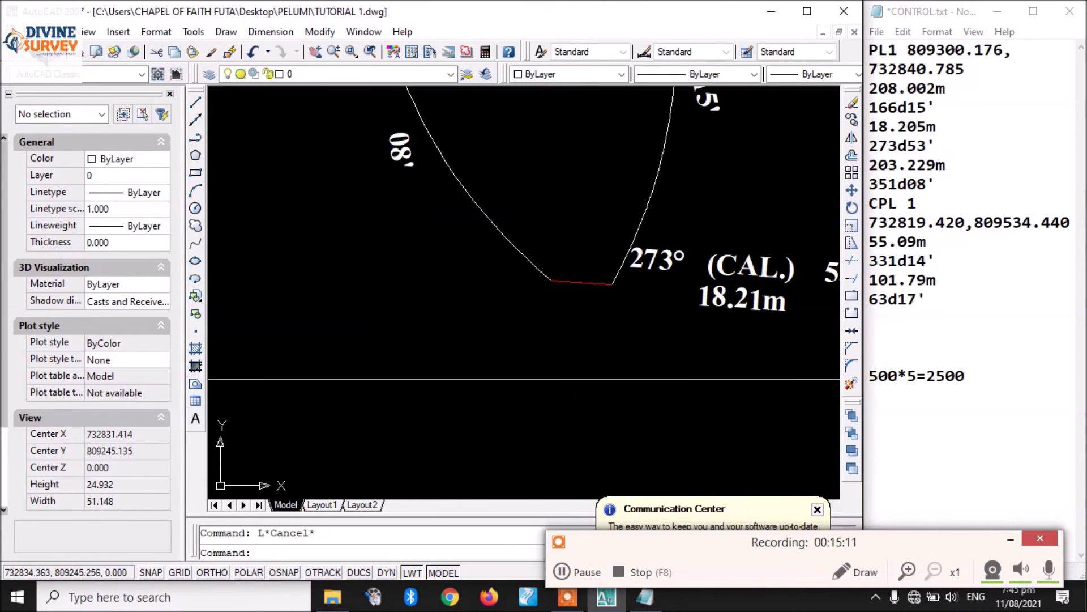
{"action": "type", "text": "L"}
{"action": "key", "text": "Return"}
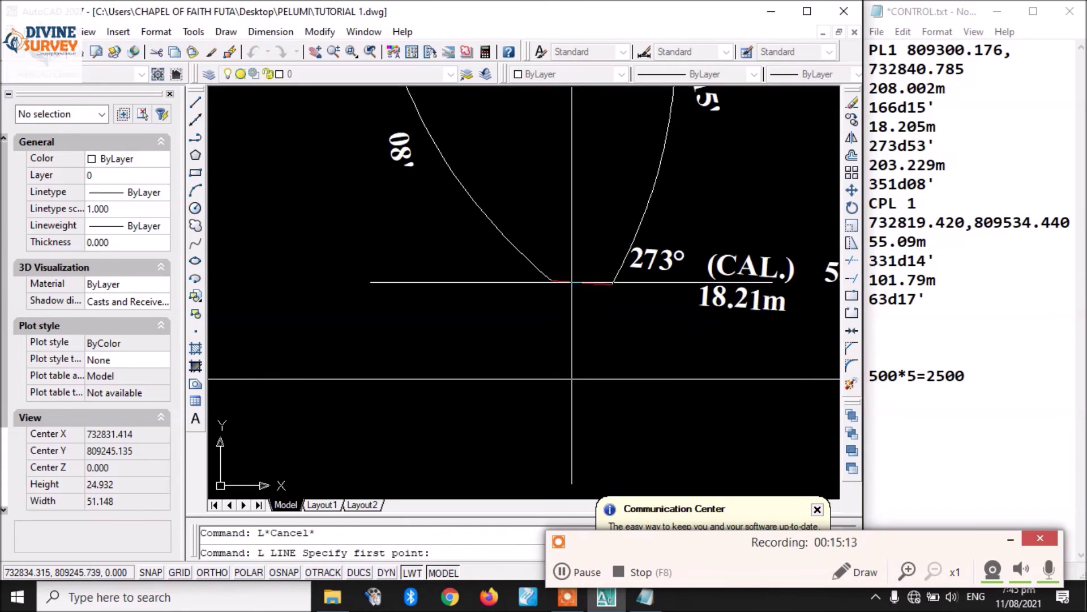
{"action": "left_click", "coordinate": [581, 281]}
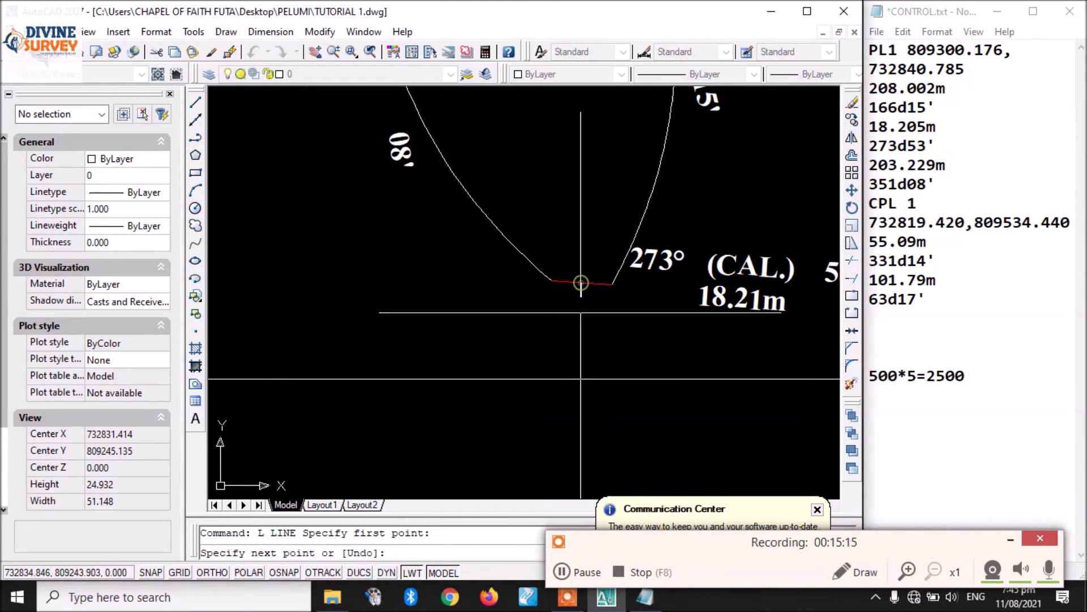
{"action": "left_click", "coordinate": [584, 324]}
{"action": "mouse_move", "coordinate": [811, 325]}
{"action": "middle_mouse_down"}
{"action": "mouse_move", "coordinate": [839, 325]}
{"action": "mouse_move", "coordinate": [634, 324]}
{"action": "mouse_move", "coordinate": [647, 324]}
{"action": "middle_mouse_up"}
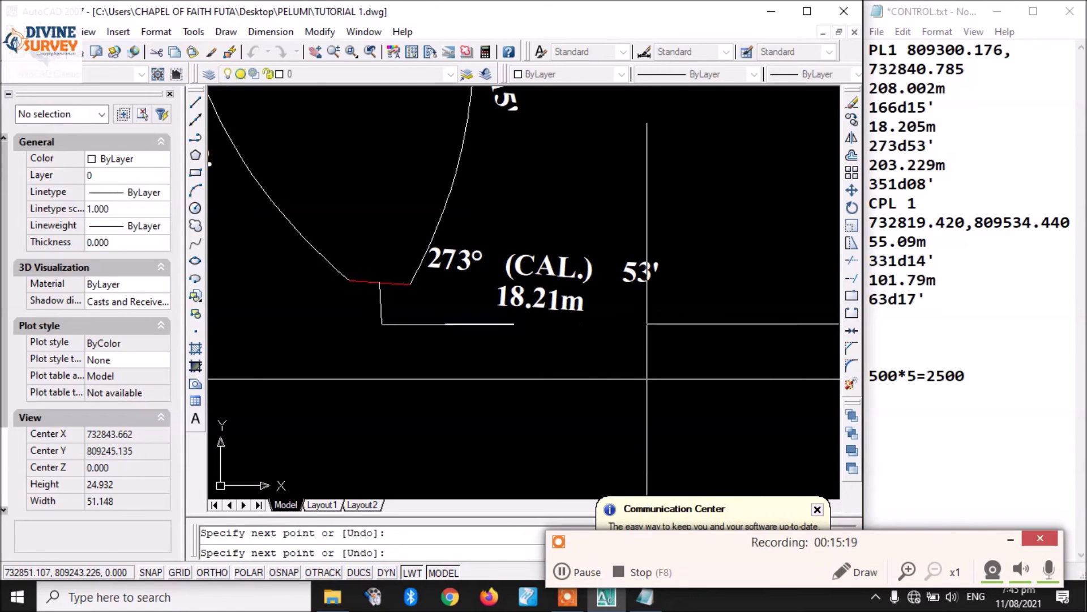
{"action": "key", "text": "Escape"}
Step: Move the 273° (CAL.) 18.21m label down onto the new line
{"action": "left_click", "coordinate": [566, 268]}
{"action": "left_click", "coordinate": [559, 267]}
{"action": "left_click", "coordinate": [544, 255]}
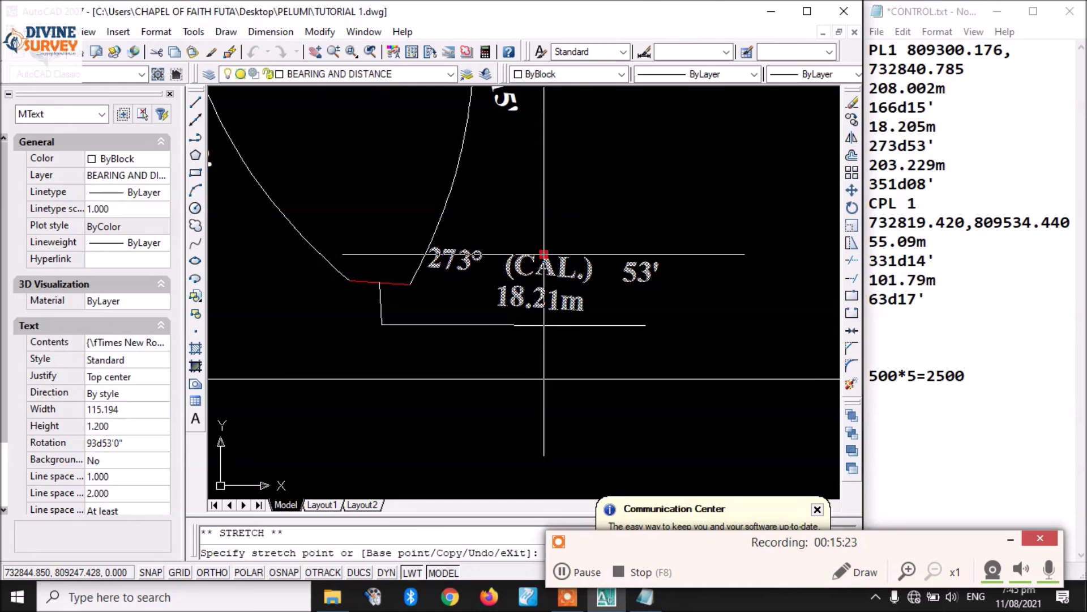
{"action": "left_click", "coordinate": [534, 298]}
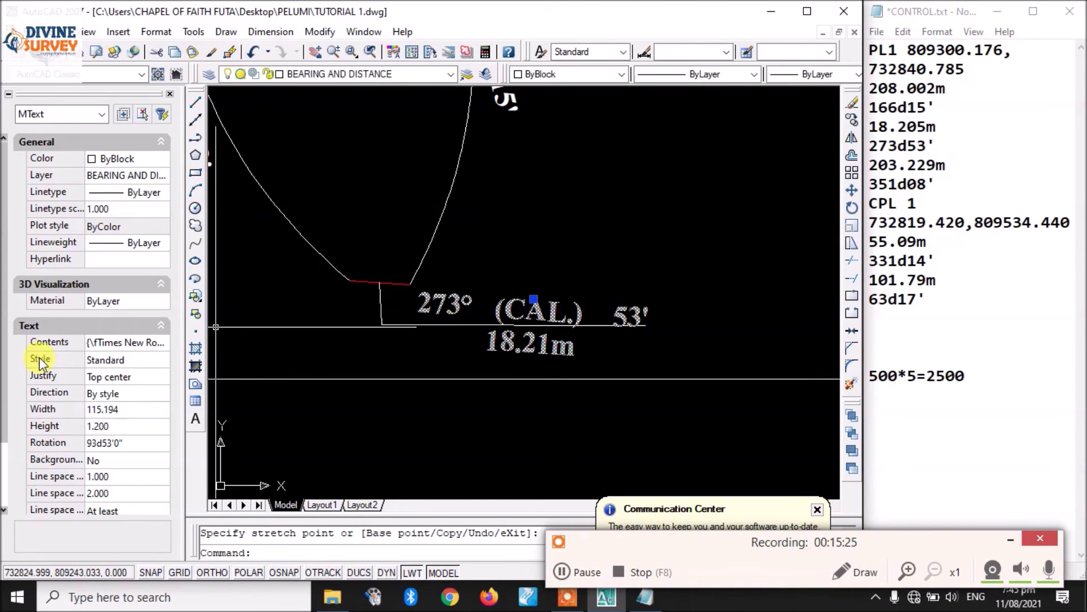
Step: Set the label's rotation to 90° in Properties
{"action": "left_click", "coordinate": [107, 442]}
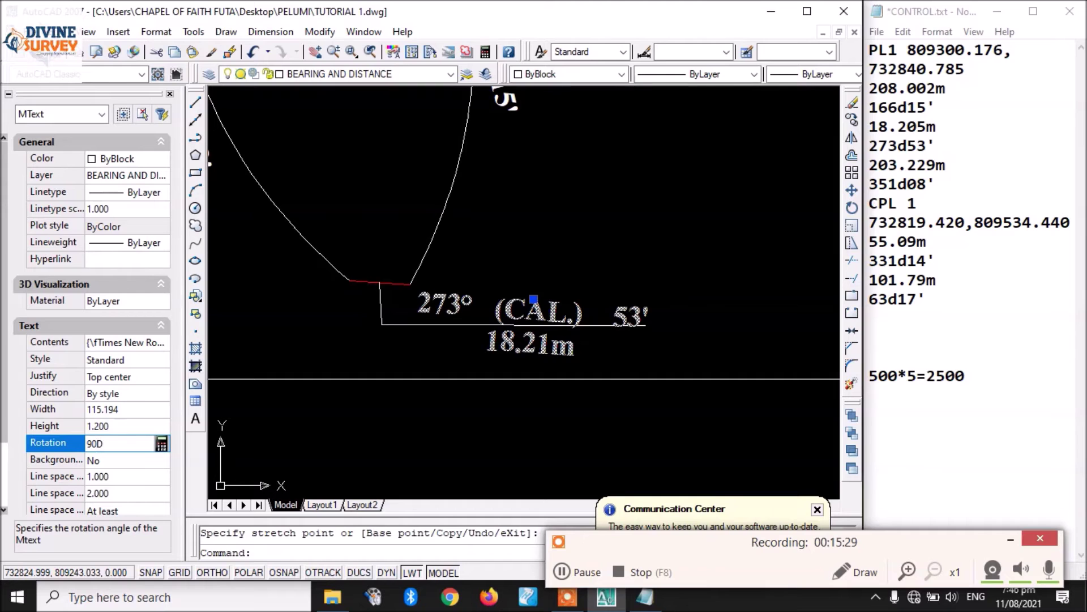
{"action": "type", "text": "90D"}
{"action": "key", "text": "Return"}
{"action": "key", "text": "Escape"}
Step: Make the bearing label red from the Color dropdown
{"action": "scroll", "coordinate": [408, 284], "scroll_direction": "up", "scroll_amount": 3}
{"action": "left_click", "coordinate": [433, 276]}
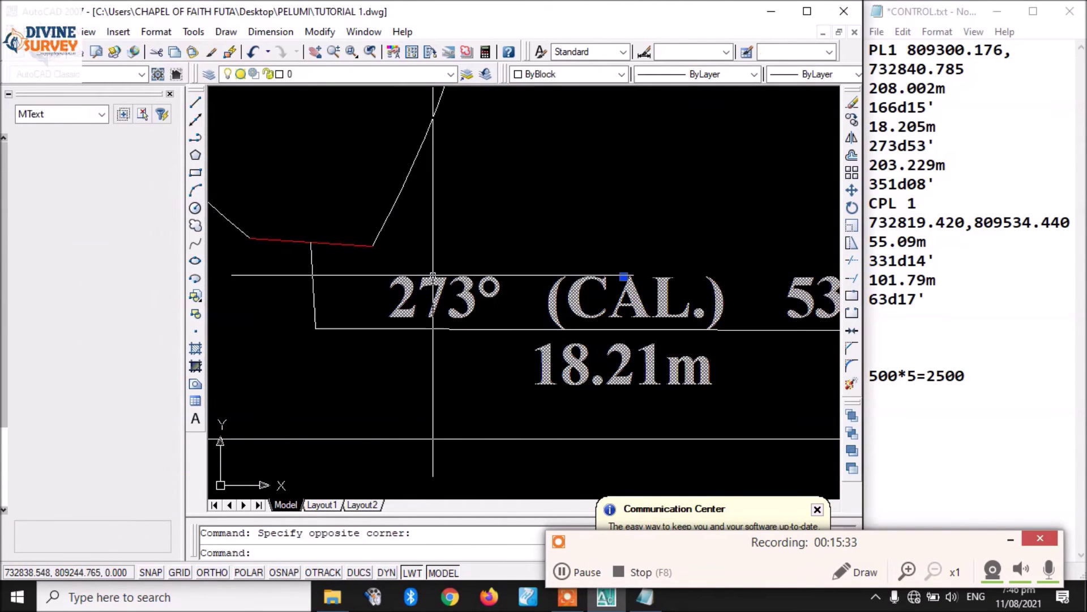
{"action": "left_click", "coordinate": [589, 76]}
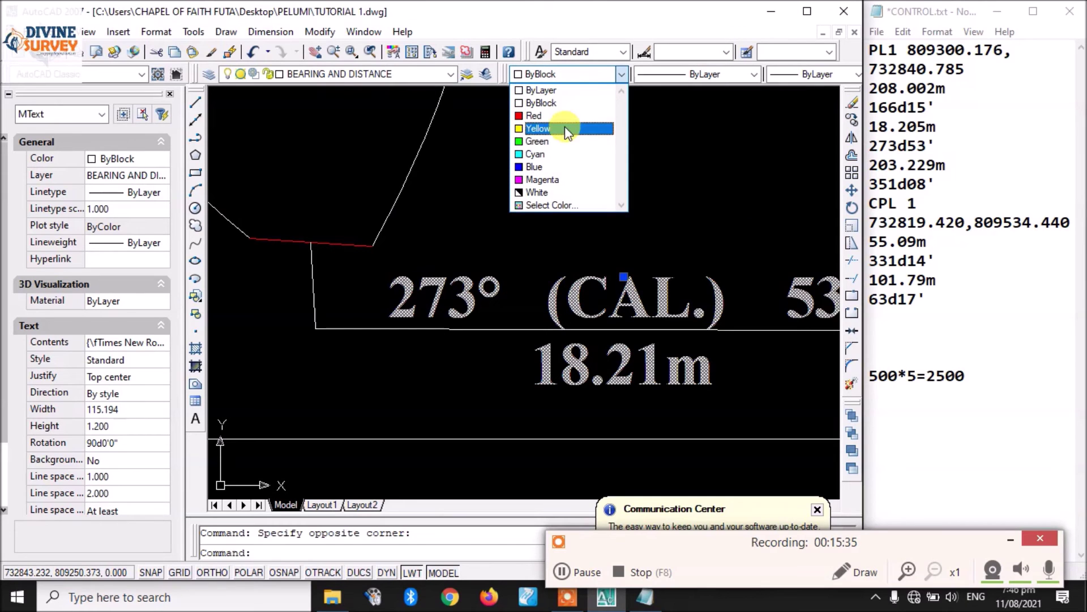
{"action": "left_click", "coordinate": [552, 120]}
{"action": "key", "text": "Escape"}
Step: Colour all of the 273° (CAL.) 18.21m label's text red, then reopen it for editing
{"action": "left_click", "coordinate": [557, 288]}
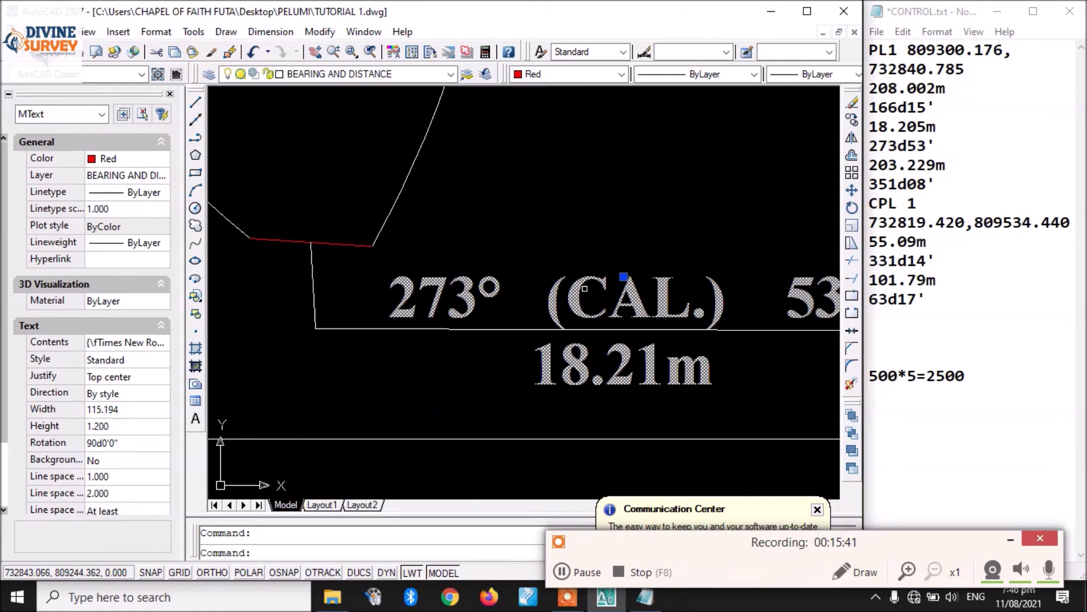
{"action": "double_click", "coordinate": [580, 285]}
{"action": "key", "text": "ctrl+a"}
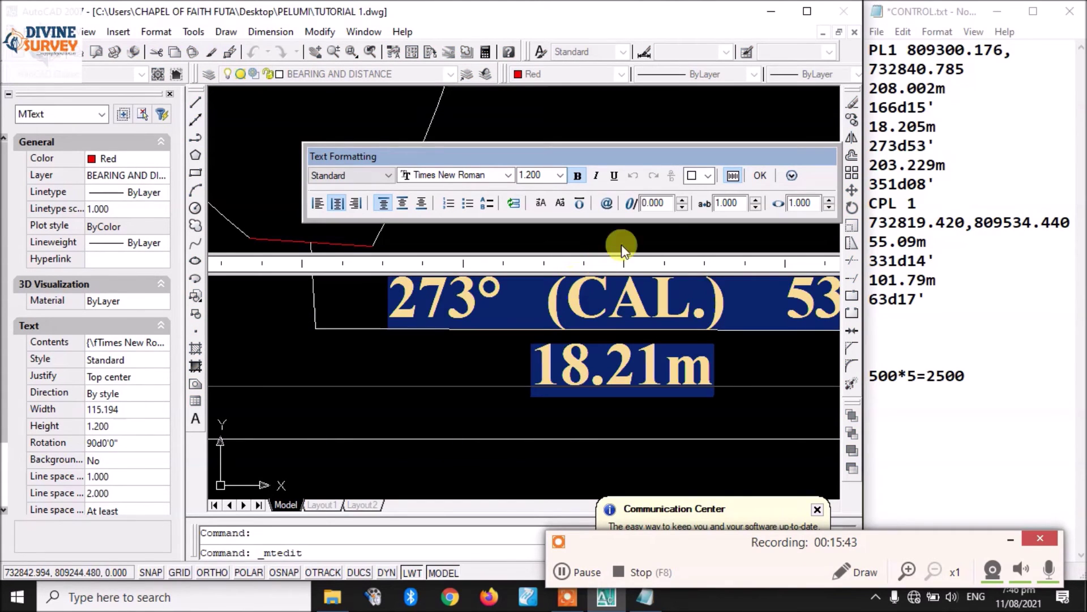
{"action": "left_click", "coordinate": [708, 176]}
{"action": "left_click", "coordinate": [705, 217]}
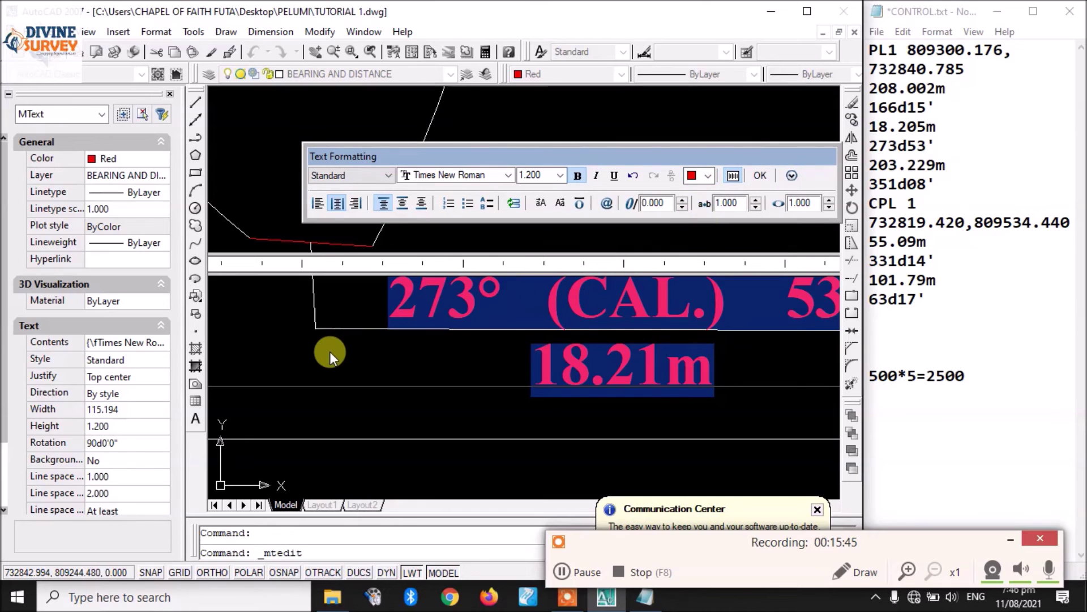
{"action": "left_click", "coordinate": [328, 349]}
{"action": "scroll", "coordinate": [459, 355], "scroll_direction": "down", "scroll_amount": 3}
{"action": "key", "text": "Escape"}
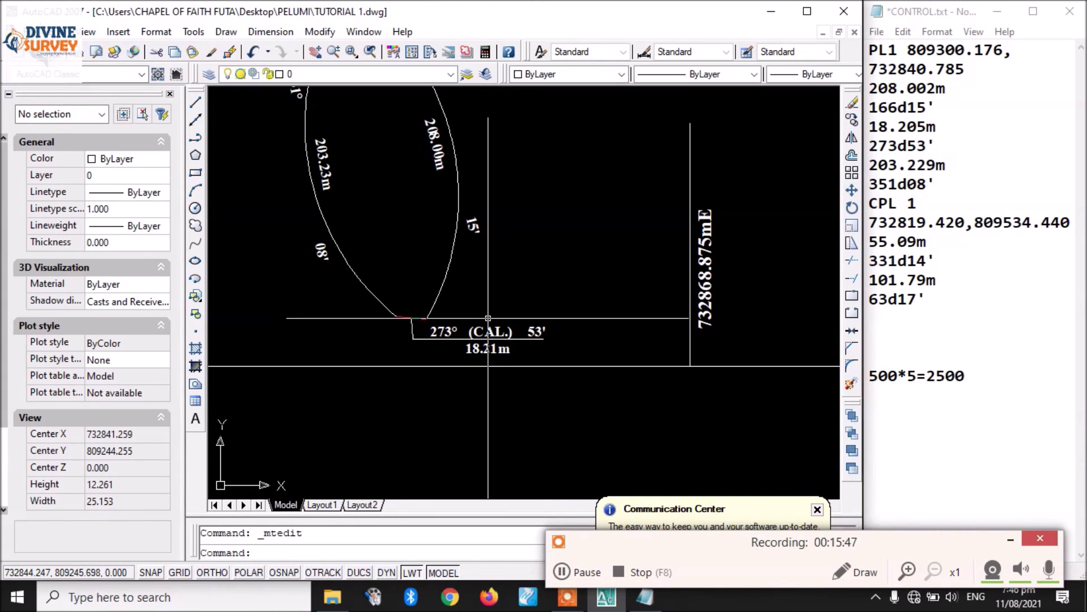
{"action": "double_click", "coordinate": [475, 319]}
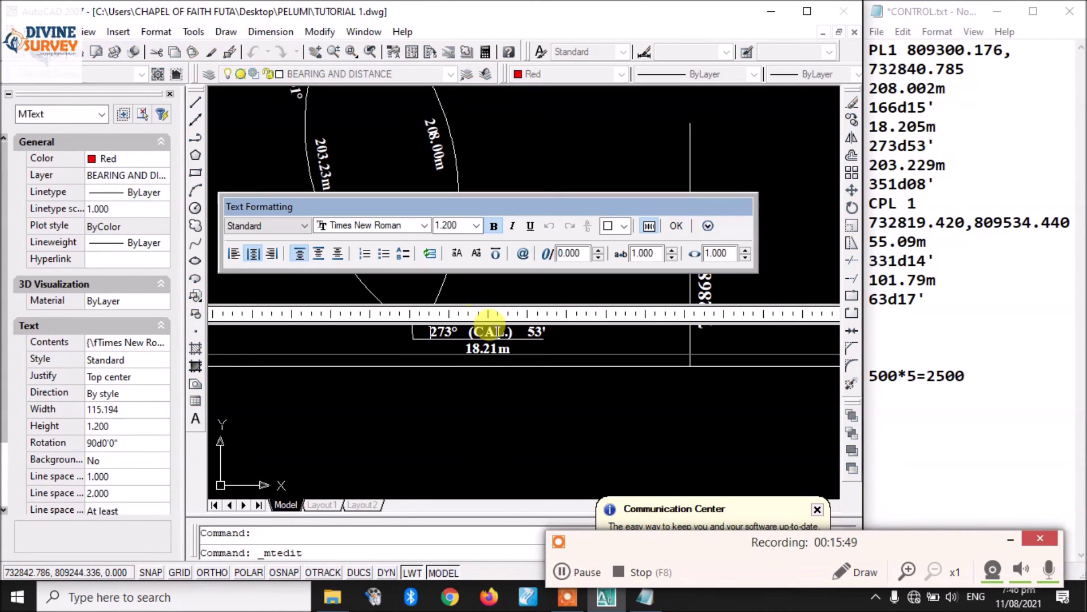
Step: Finish colouring the label text red and bring the upper traverse into view
{"action": "left_click", "coordinate": [629, 225]}
{"action": "left_click", "coordinate": [626, 262]}
{"action": "left_click", "coordinate": [679, 228]}
{"action": "left_click", "coordinate": [606, 243]}
{"action": "left_click", "coordinate": [566, 221]}
{"action": "key", "text": "Escape"}
{"action": "mouse_move", "coordinate": [378, 221]}
{"action": "middle_mouse_down"}
{"action": "mouse_move", "coordinate": [408, 311]}
{"action": "mouse_move", "coordinate": [421, 315]}
{"action": "middle_mouse_up"}
Step: Colour the traverse lines blue, including the 101.79m and 55.09m legs and their labels
{"action": "left_click", "coordinate": [599, 242]}
{"action": "left_click", "coordinate": [305, 162]}
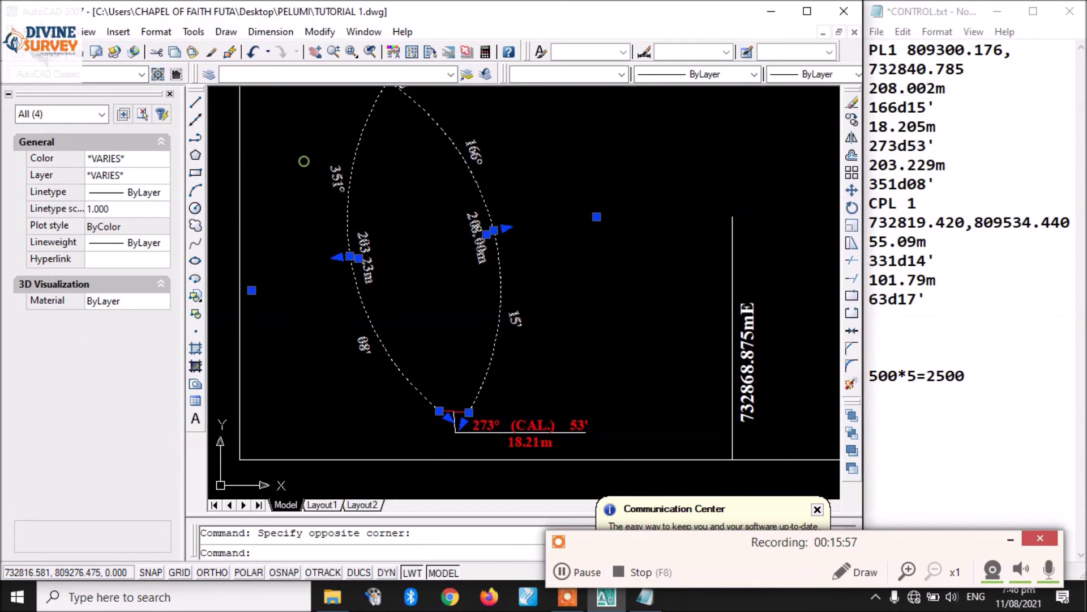
{"action": "middle_click_drag", "start_coordinate": [396, 218], "coordinate": [418, 377]}
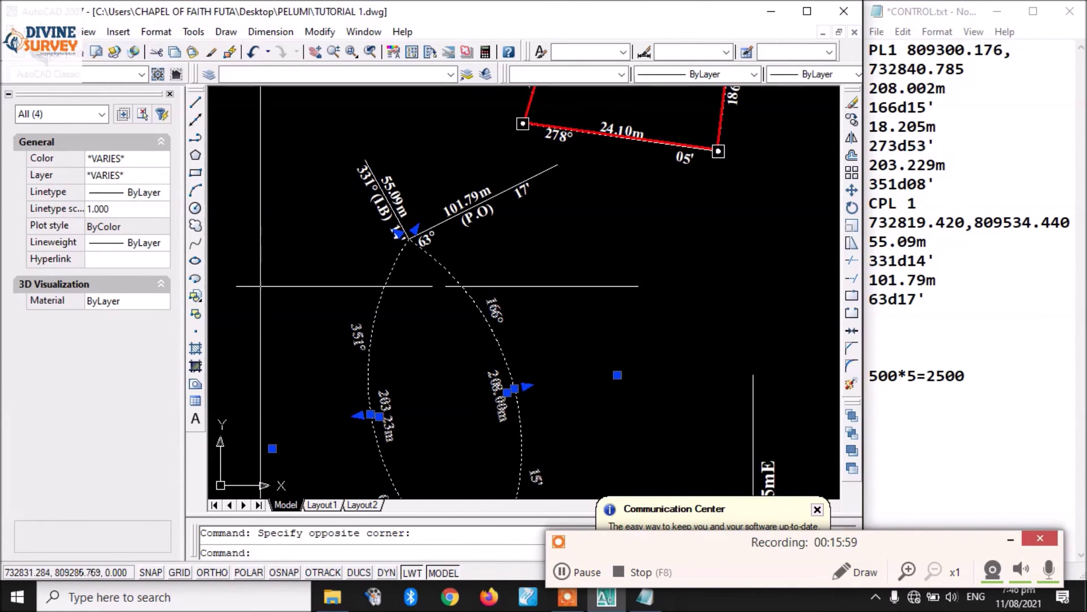
{"action": "left_click", "coordinate": [472, 205]}
{"action": "left_click", "coordinate": [382, 189]}
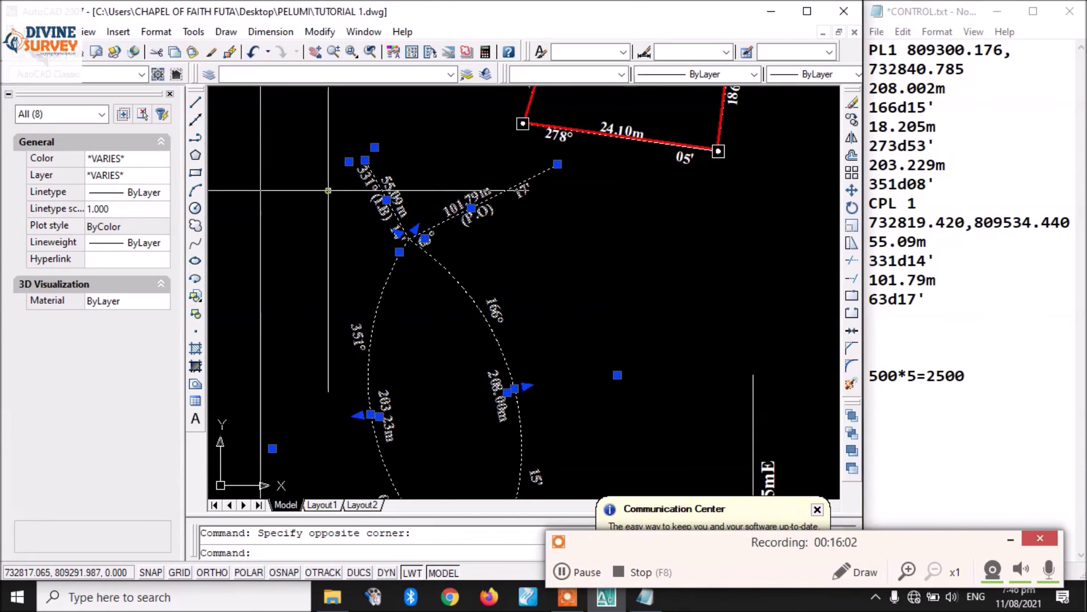
{"action": "left_click", "coordinate": [612, 77]}
{"action": "left_click", "coordinate": [529, 167]}
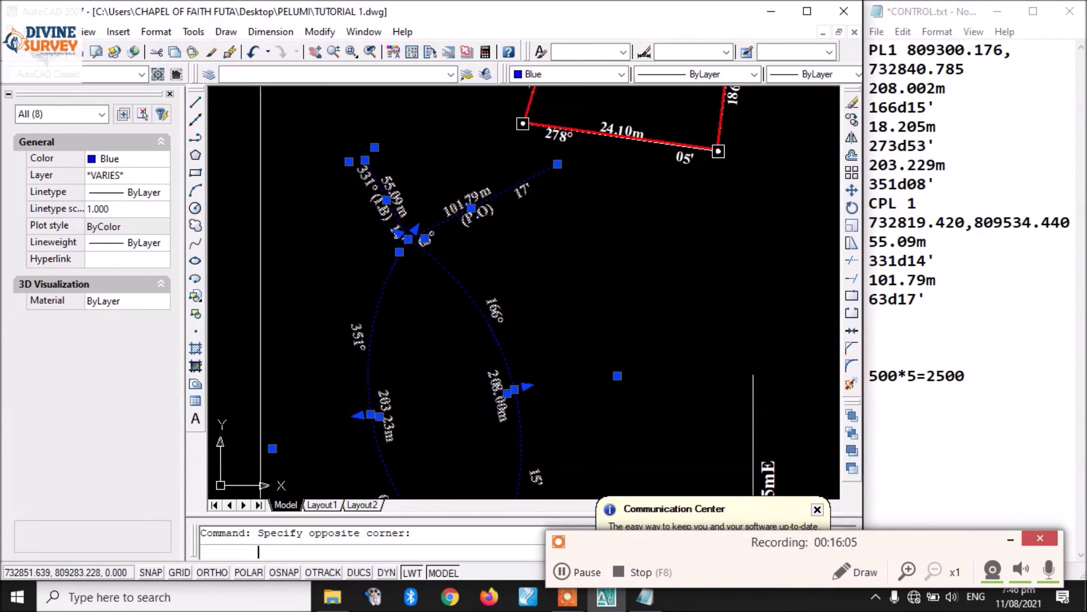
{"action": "key", "text": "Escape"}
{"action": "scroll", "coordinate": [608, 257], "scroll_direction": "down", "scroll_amount": 3}
{"action": "scroll", "coordinate": [574, 400], "scroll_direction": "up", "scroll_amount": 2}
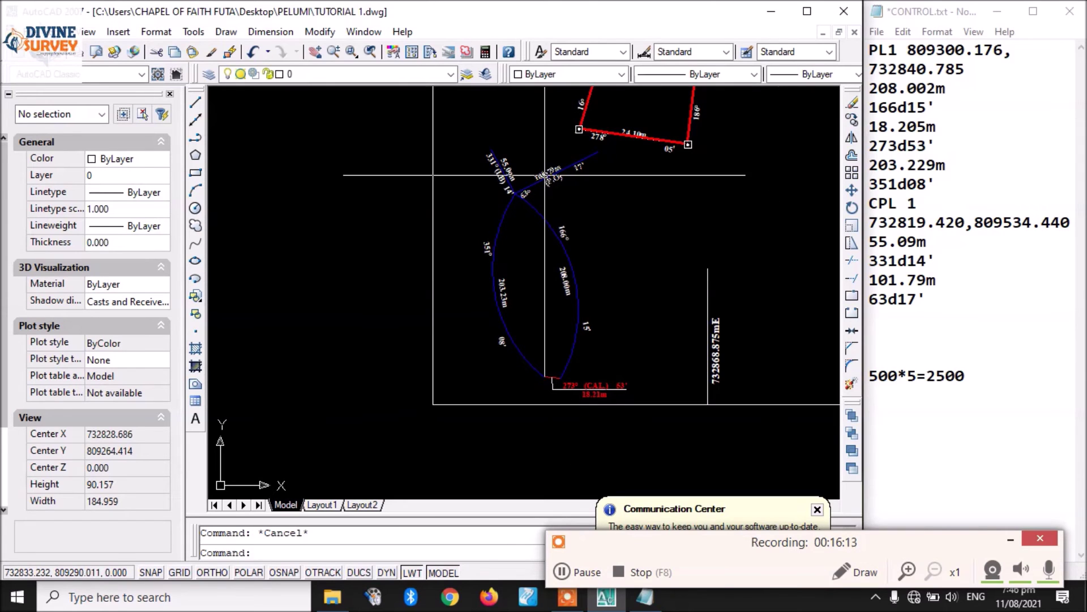
Step: Copy and paste the corner station symbol into the drawing
{"action": "scroll", "coordinate": [577, 122], "scroll_direction": "up", "scroll_amount": 6}
{"action": "left_click", "coordinate": [560, 127]}
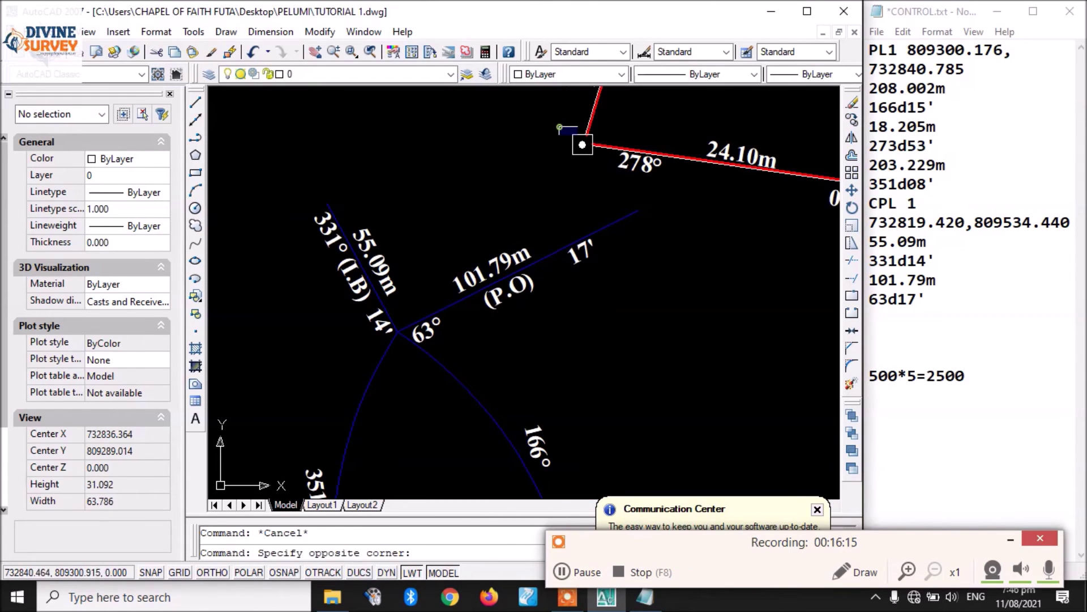
{"action": "left_click", "coordinate": [615, 167]}
{"action": "key", "text": "ctrl+c"}
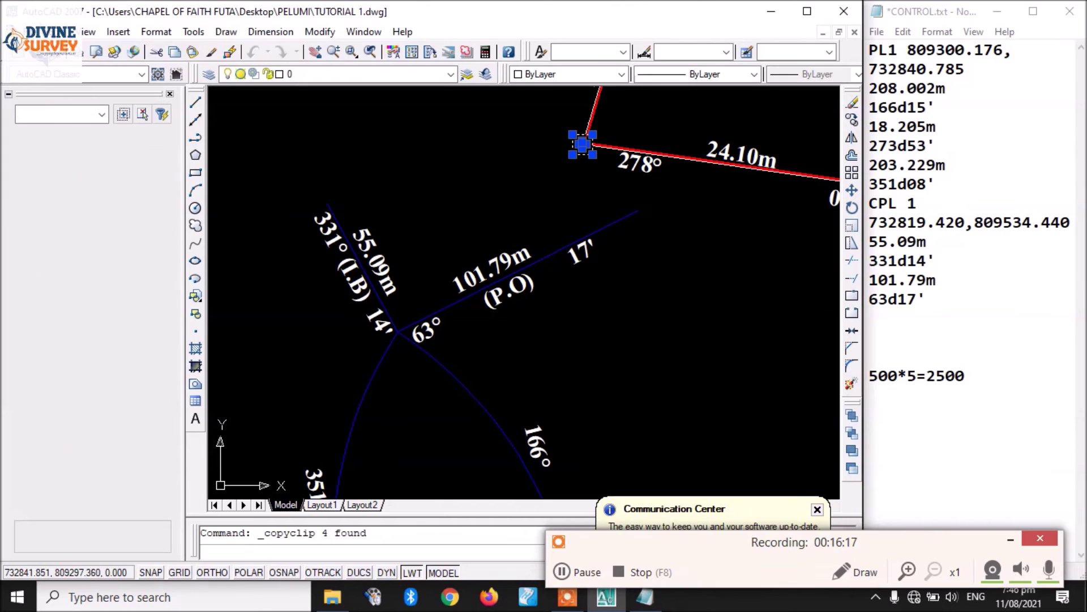
{"action": "key", "text": "ctrl+v"}
{"action": "left_click", "coordinate": [657, 294]}
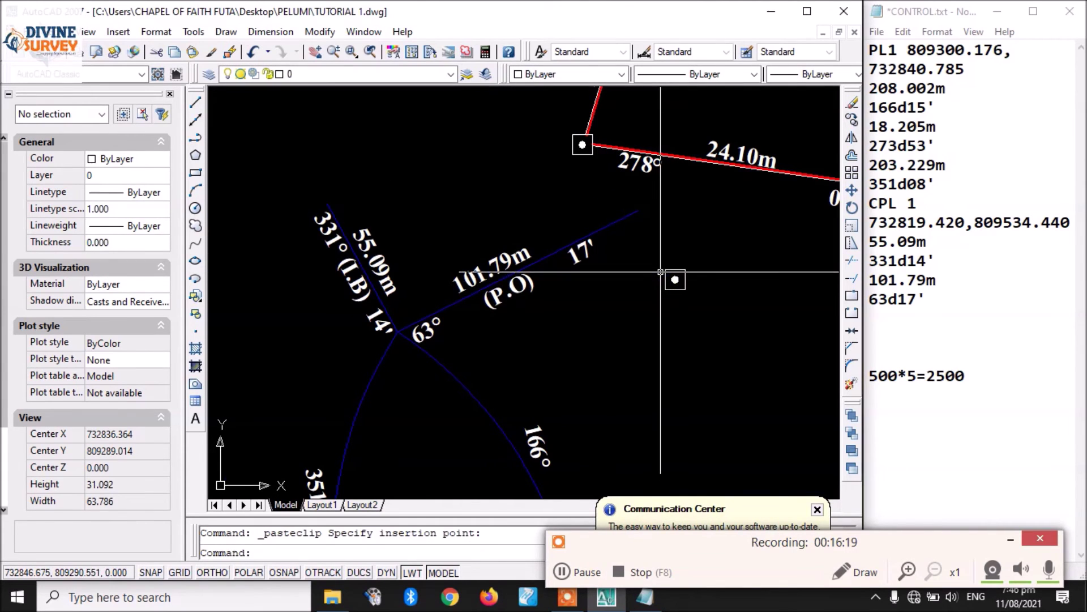
Step: Copy the pasted station symbol onto the 63° junction with COPY
{"action": "scroll", "coordinate": [659, 253], "scroll_direction": "up", "scroll_amount": 5}
{"action": "left_click", "coordinate": [659, 253]}
{"action": "left_click", "coordinate": [735, 327]}
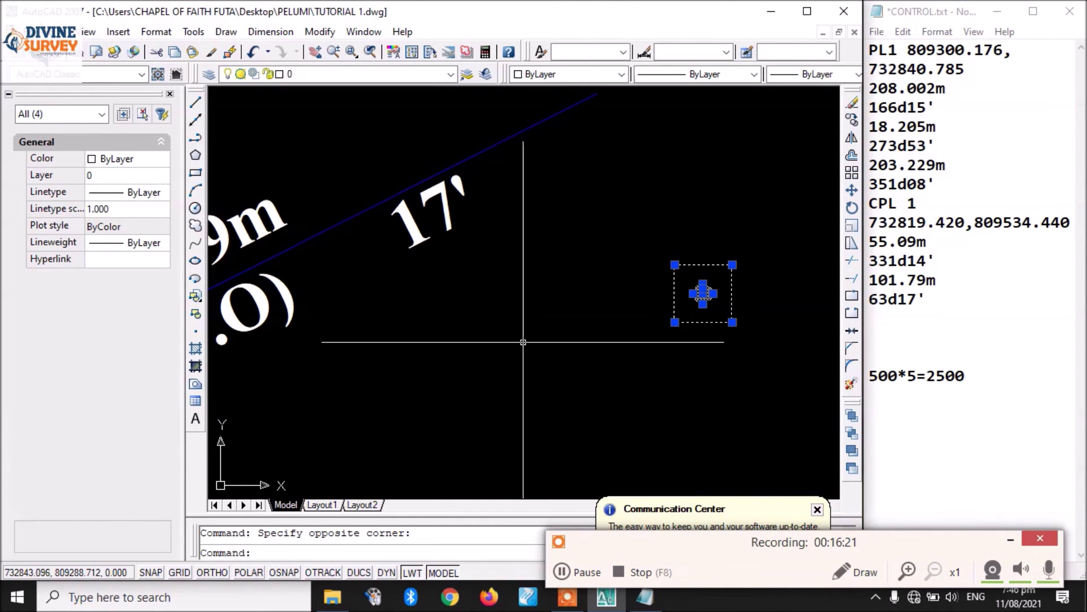
{"action": "type", "text": "CO"}
{"action": "key", "text": "Return"}
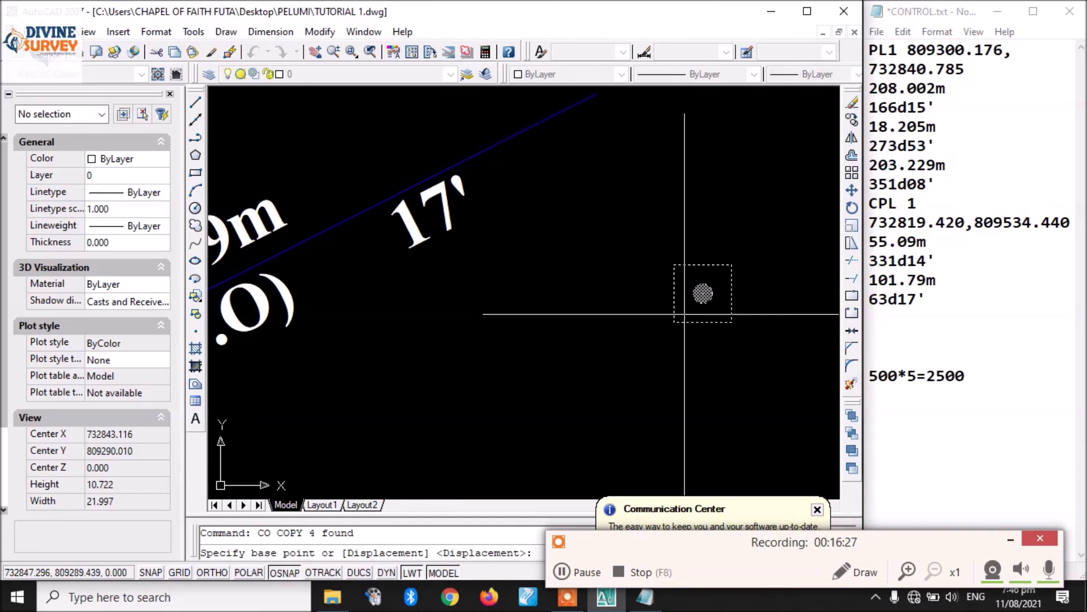
{"action": "left_click", "coordinate": [1008, 541]}
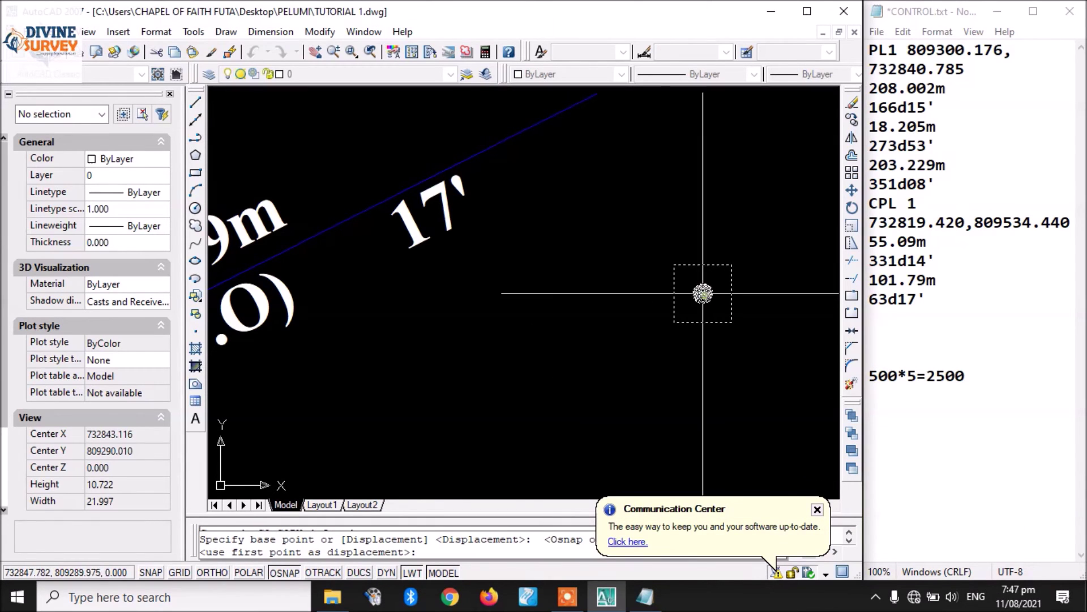
{"action": "scroll", "coordinate": [547, 276], "scroll_direction": "down", "scroll_amount": 5}
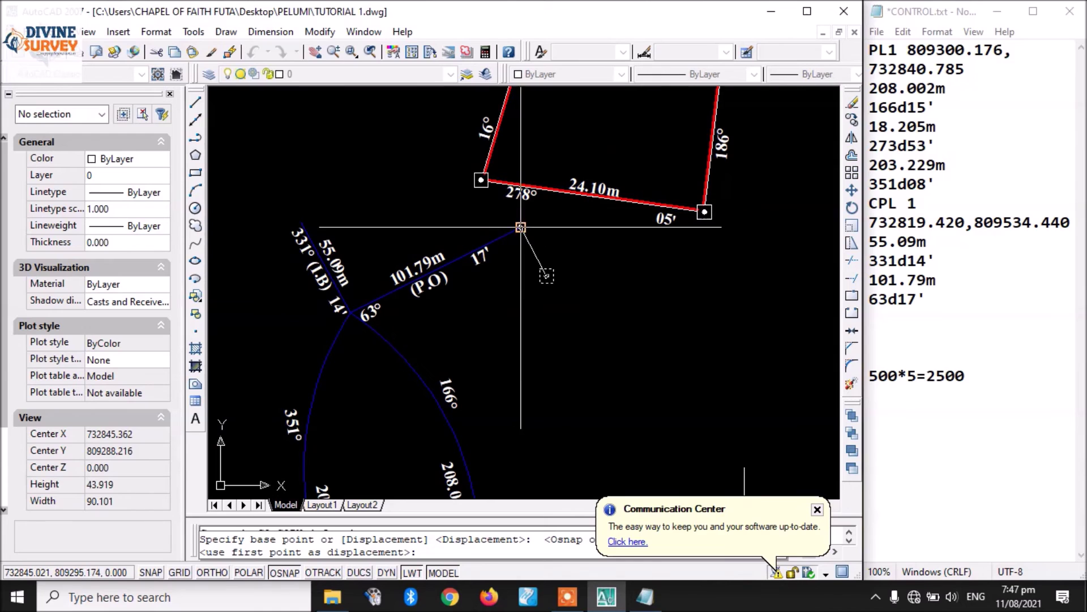
{"action": "left_click", "coordinate": [547, 276]}
{"action": "left_click", "coordinate": [464, 377]}
{"action": "scroll", "coordinate": [355, 318], "scroll_direction": "up", "scroll_amount": 6}
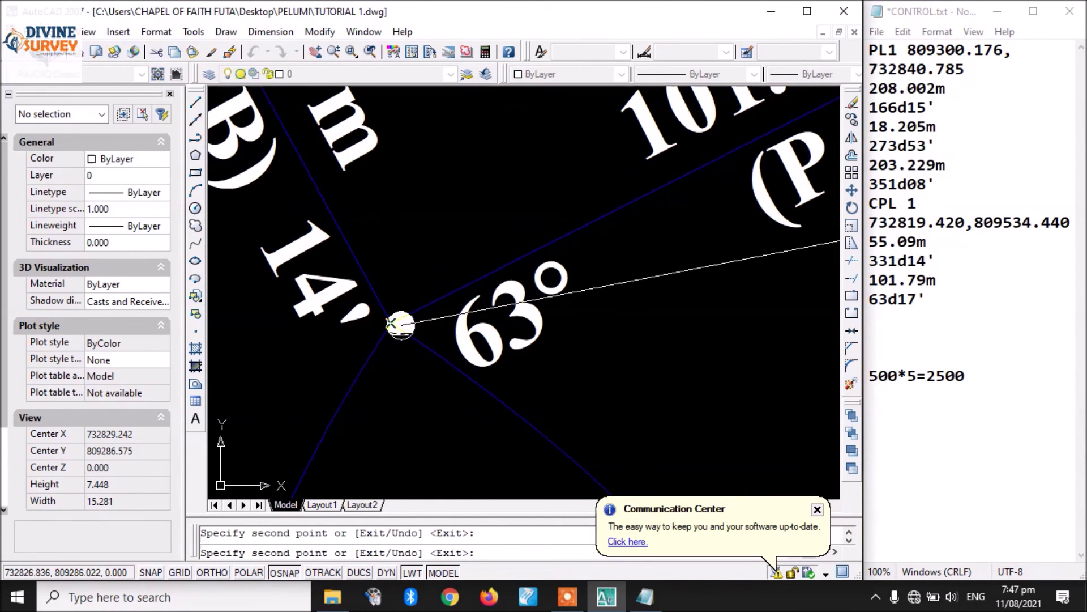
{"action": "scroll", "coordinate": [390, 323], "scroll_direction": "down", "scroll_amount": 6}
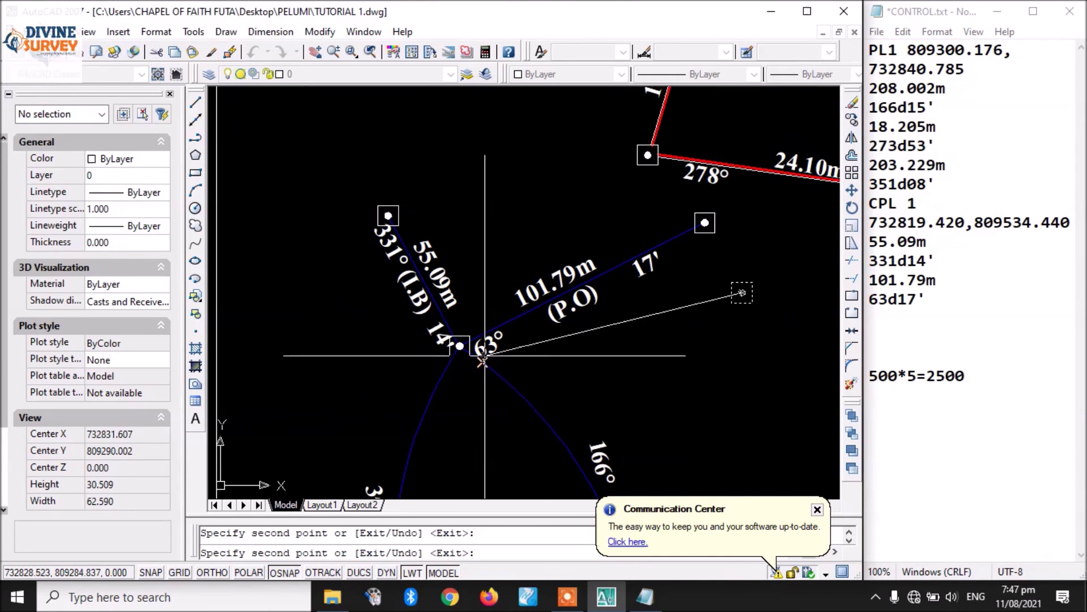
{"action": "key", "text": "Escape"}
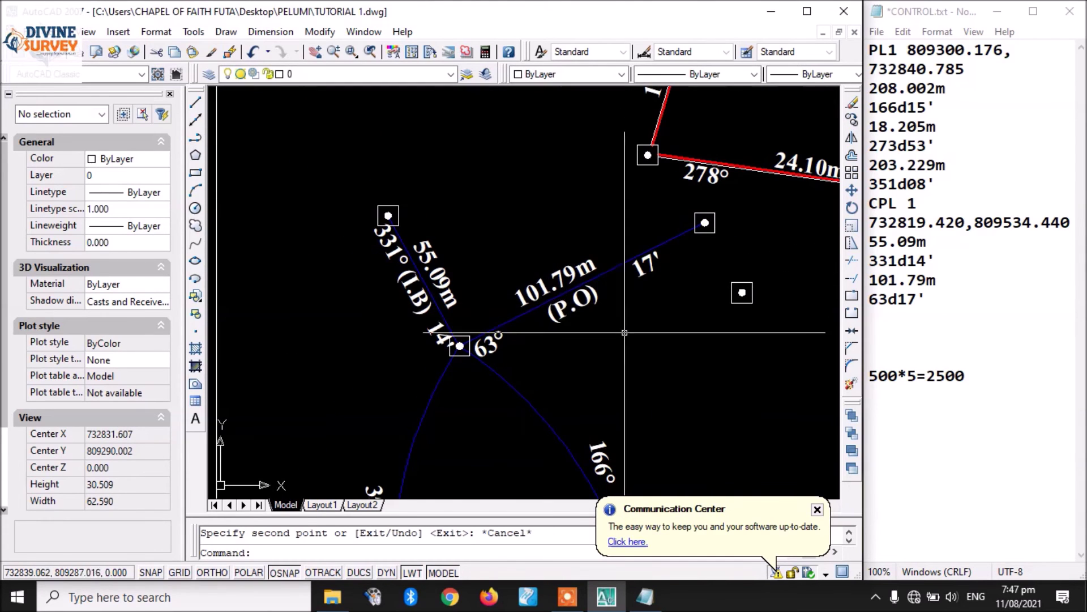
Step: Copy a station symbol onto the closing-leg corner
{"action": "scroll", "coordinate": [624, 331], "scroll_direction": "down", "scroll_amount": 9}
{"action": "scroll", "coordinate": [602, 328], "scroll_direction": "up", "scroll_amount": 10}
{"action": "scroll", "coordinate": [633, 244], "scroll_direction": "down", "scroll_amount": 10}
{"action": "scroll", "coordinate": [633, 243], "scroll_direction": "up", "scroll_amount": 10}
{"action": "left_click", "coordinate": [424, 291]}
{"action": "left_click", "coordinate": [483, 336]}
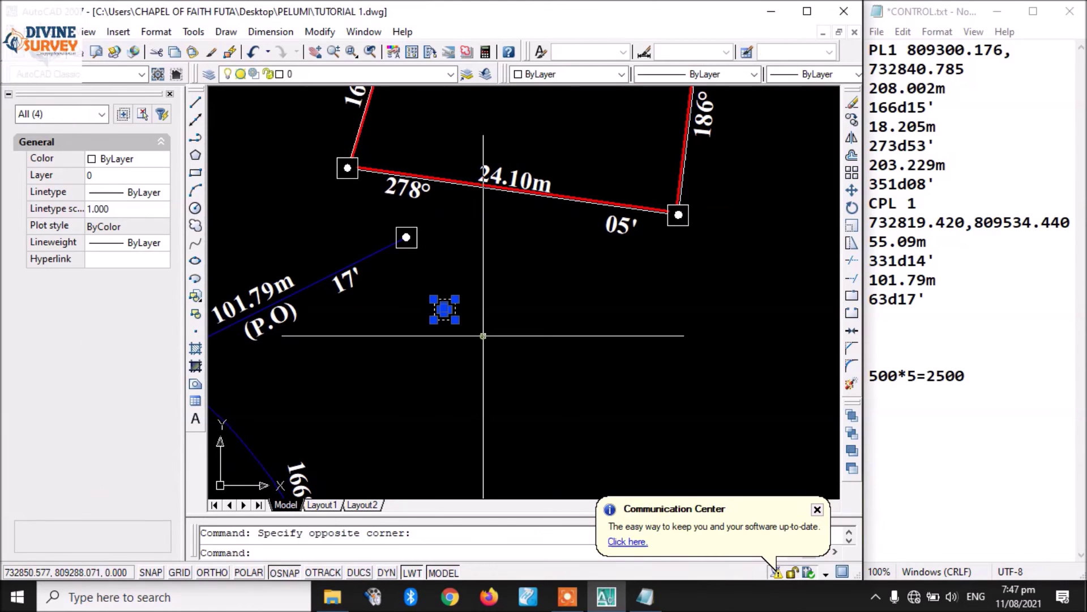
{"action": "type", "text": "CO"}
{"action": "key", "text": "Return"}
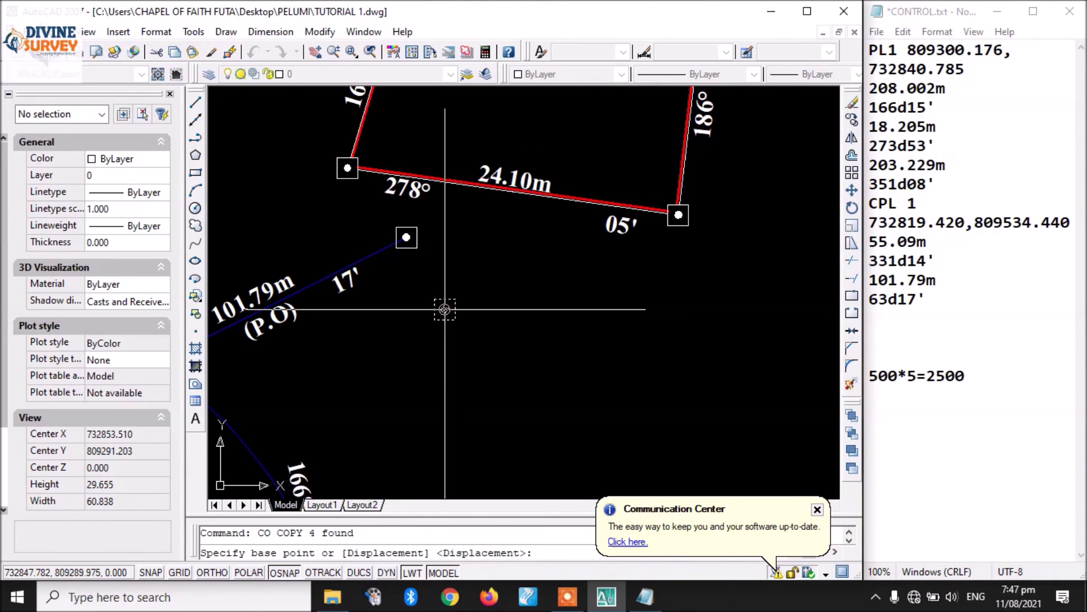
{"action": "left_click", "coordinate": [445, 308]}
{"action": "scroll", "coordinate": [551, 350], "scroll_direction": "down", "scroll_amount": 9}
{"action": "scroll", "coordinate": [524, 411], "scroll_direction": "up", "scroll_amount": 9}
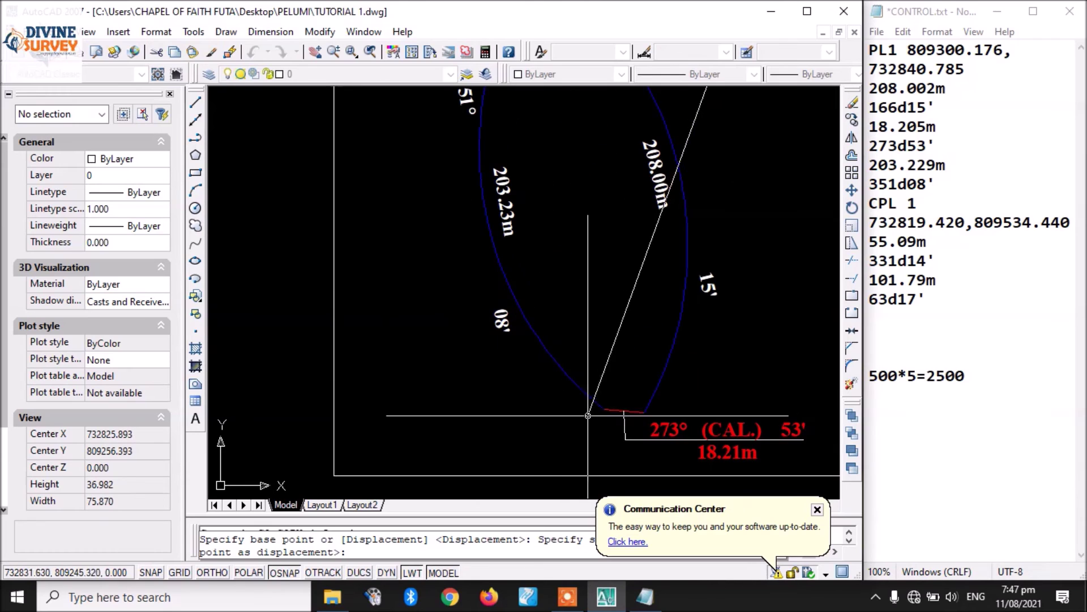
{"action": "left_click", "coordinate": [605, 409]}
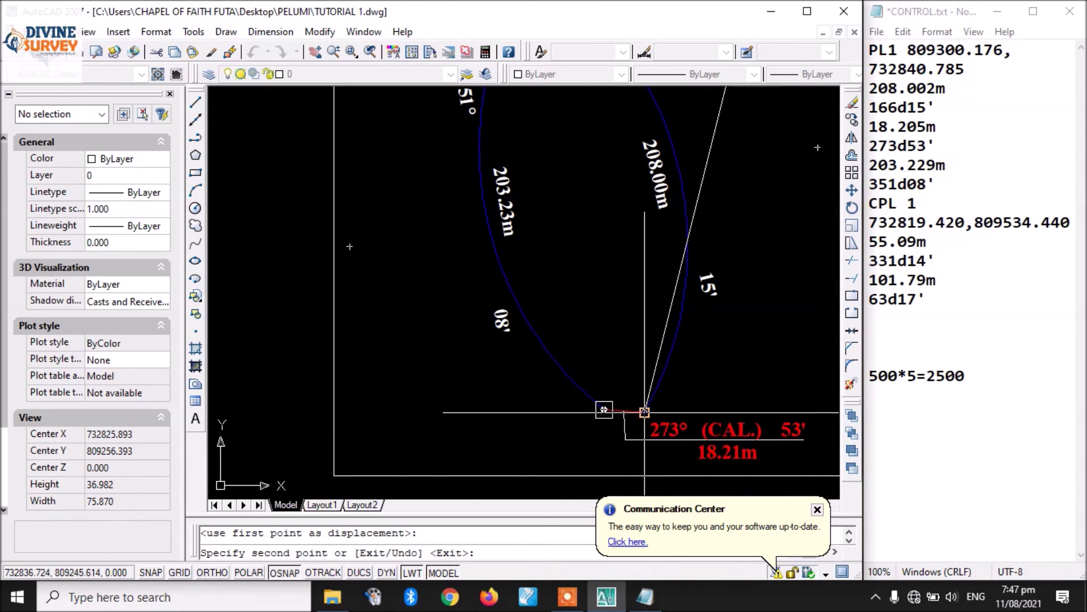
{"action": "key", "text": "Escape"}
Step: Delete the leftover station symbol and recentre the view on the survey plan
{"action": "scroll", "coordinate": [692, 237], "scroll_direction": "down", "scroll_amount": 5}
{"action": "scroll", "coordinate": [703, 204], "scroll_direction": "up", "scroll_amount": 5}
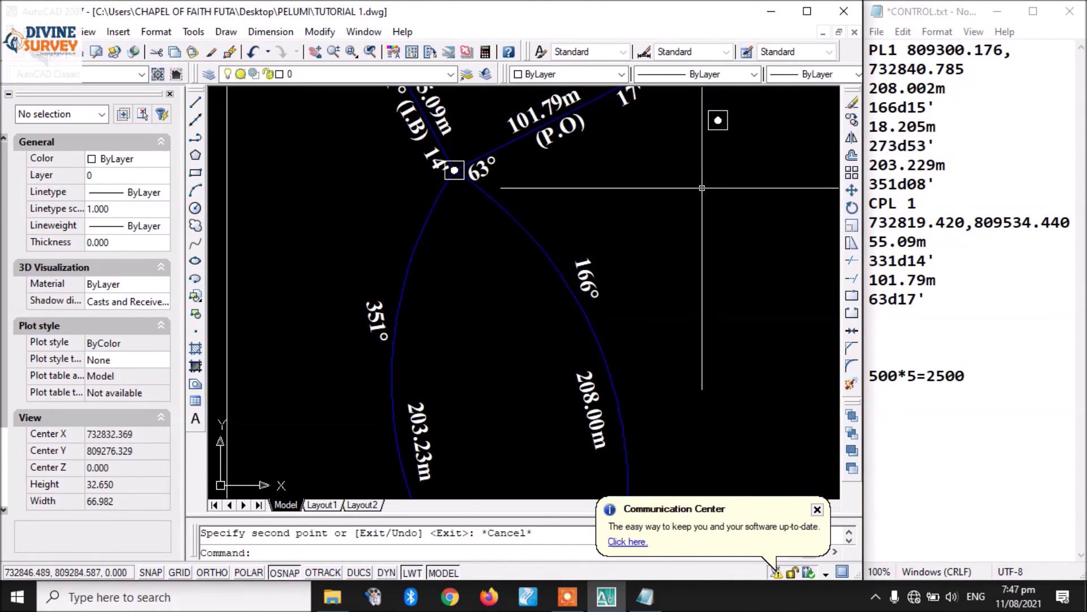
{"action": "left_click", "coordinate": [728, 130]}
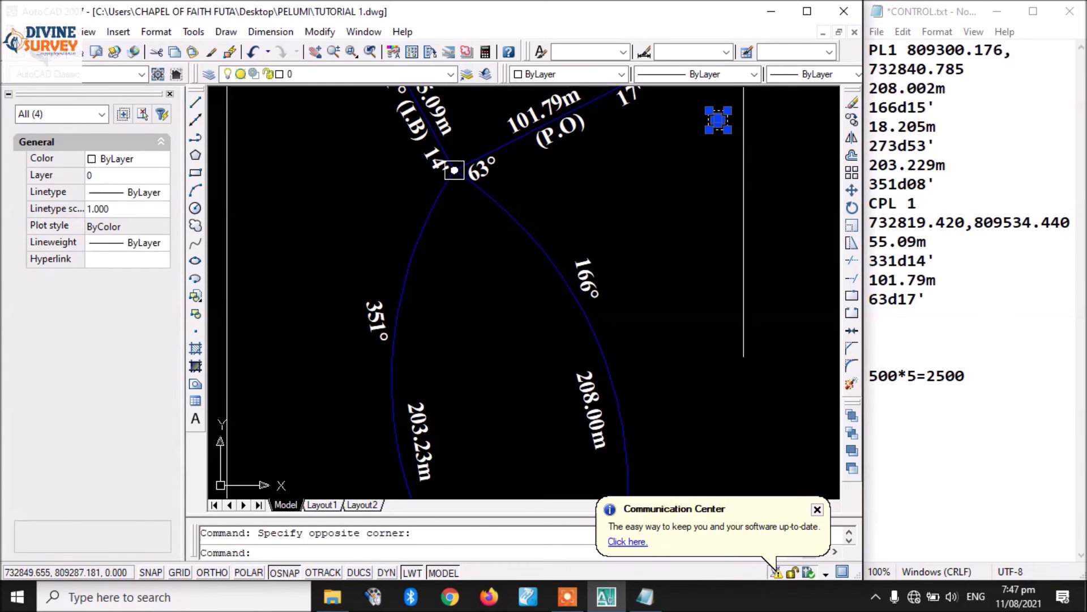
{"action": "key", "text": "Delete"}
{"action": "scroll", "coordinate": [676, 200], "scroll_direction": "down", "scroll_amount": 3}
{"action": "middle_click_drag", "start_coordinate": [617, 312], "coordinate": [490, 293]}
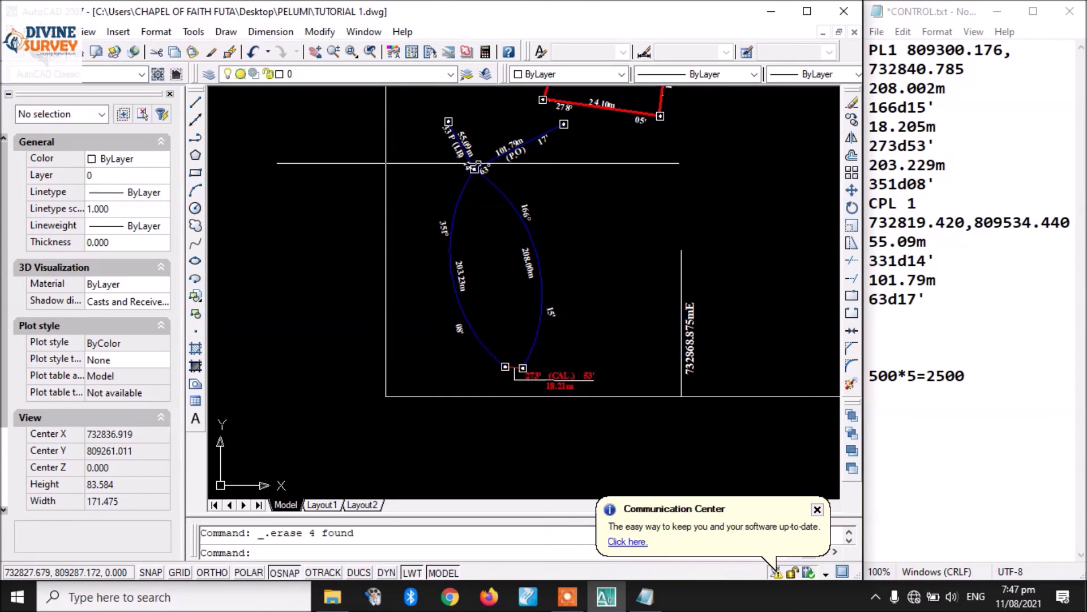
{"action": "scroll", "coordinate": [508, 235], "scroll_direction": "down", "scroll_amount": 4}
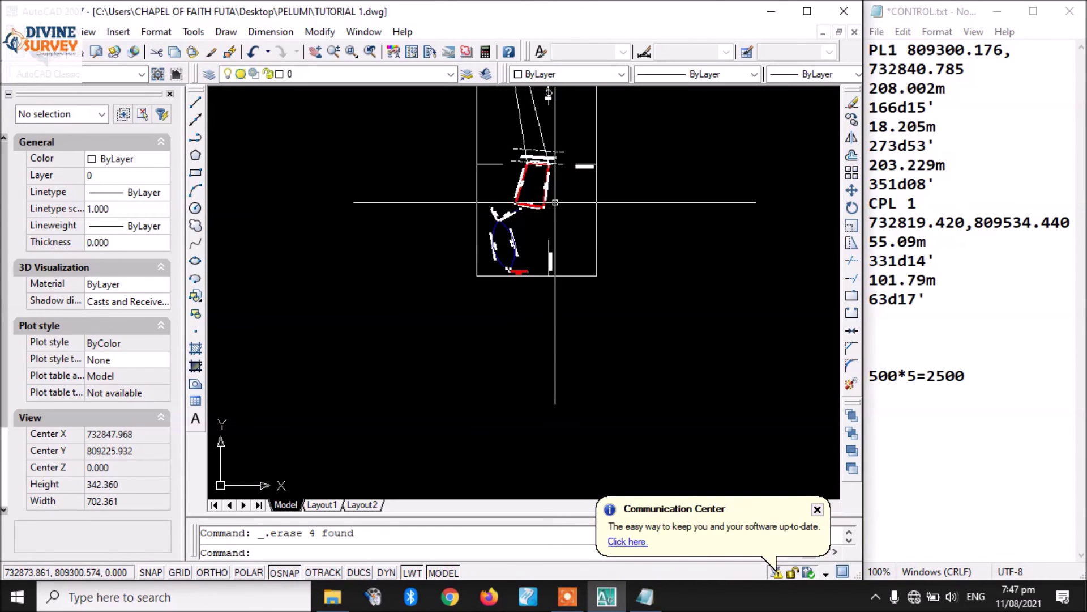
{"action": "middle_click_drag", "start_coordinate": [555, 202], "coordinate": [540, 279]}
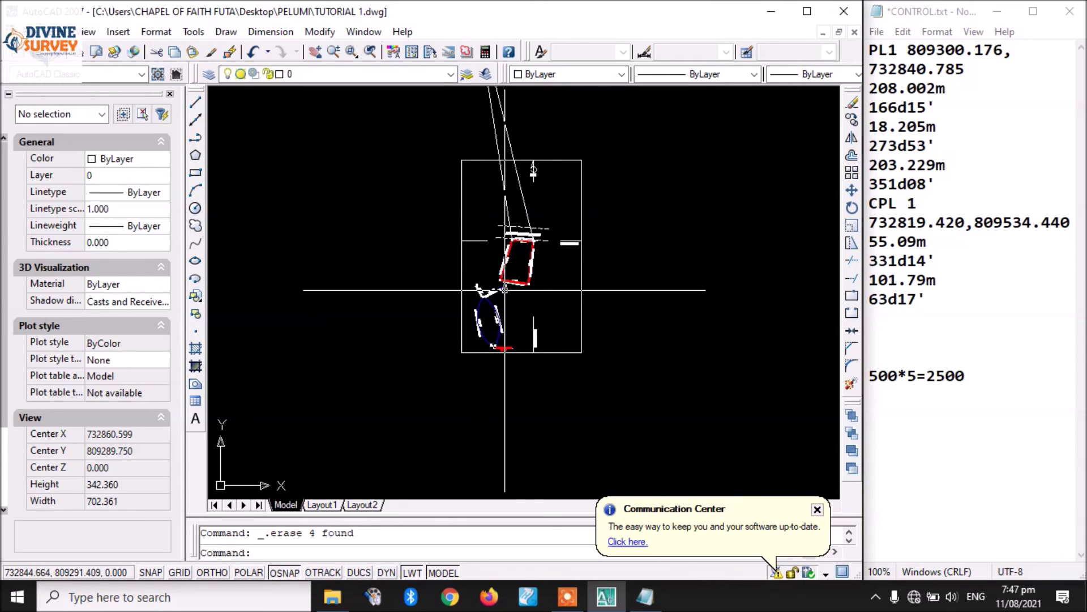
{"action": "scroll", "coordinate": [484, 303], "scroll_direction": "up", "scroll_amount": 8}
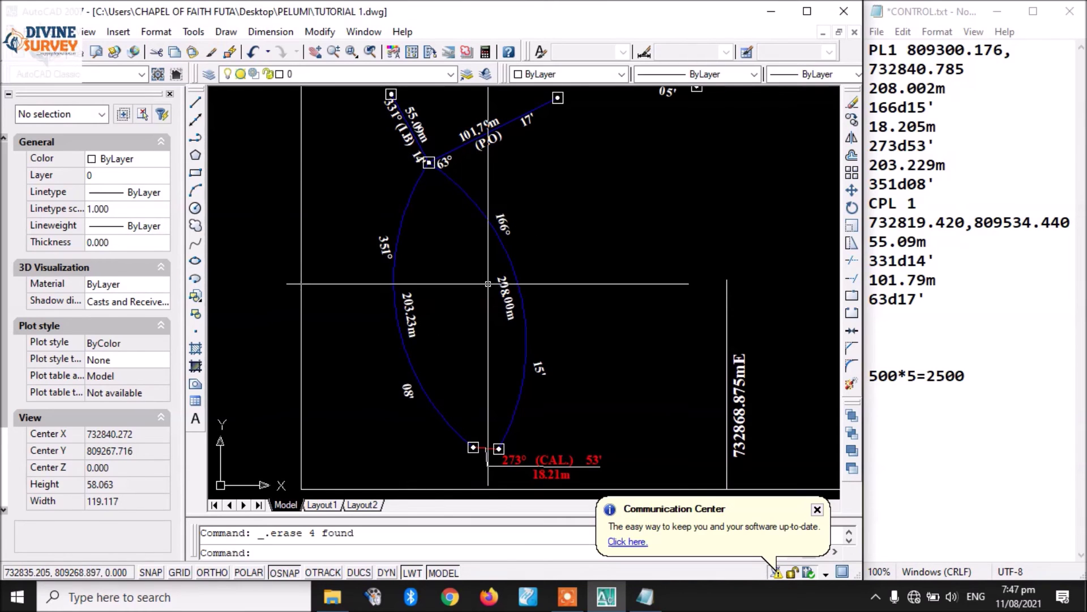
{"action": "scroll", "coordinate": [594, 268], "scroll_direction": "down", "scroll_amount": 4}
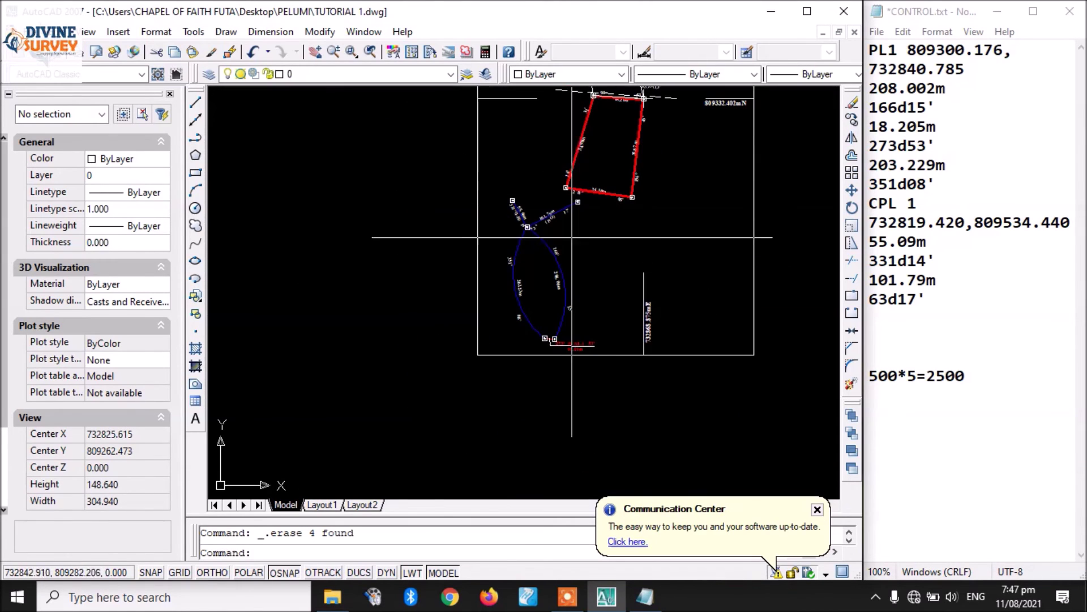
{"action": "scroll", "coordinate": [606, 267], "scroll_direction": "up", "scroll_amount": 4}
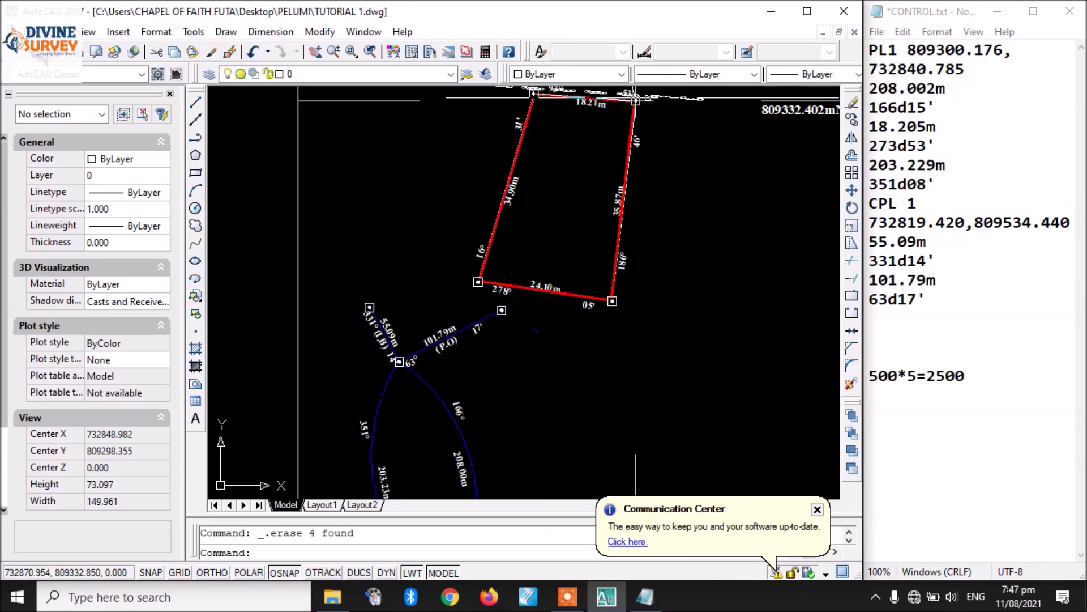
{"action": "scroll", "coordinate": [618, 227], "scroll_direction": "up", "scroll_amount": 1}
{"action": "scroll", "coordinate": [621, 141], "scroll_direction": "down", "scroll_amount": 6}
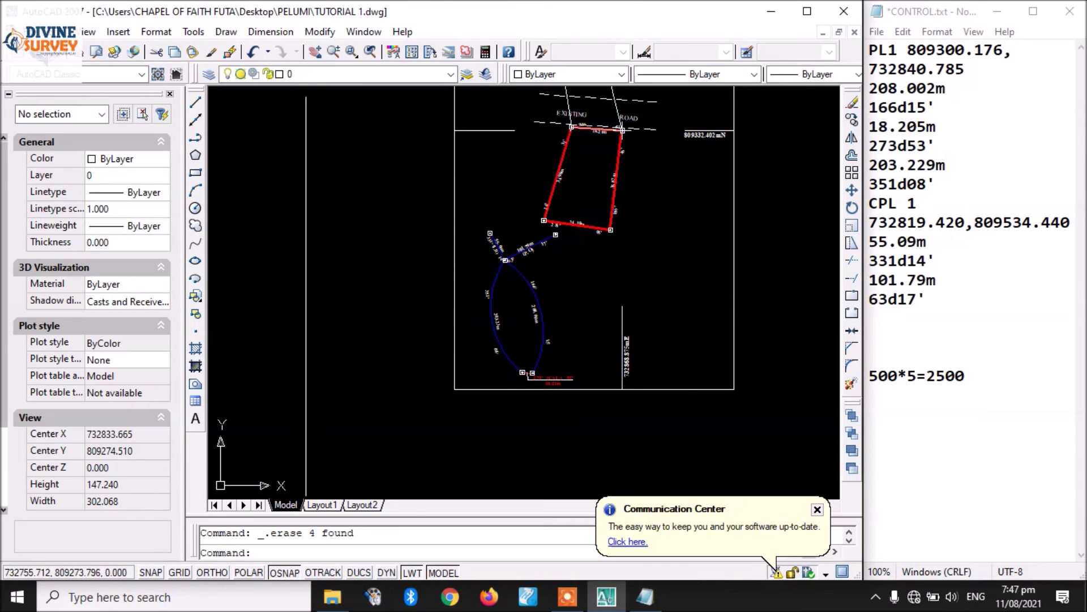
Step: Draw a multiline text box for the caption
{"action": "left_click", "coordinate": [933, 361]}
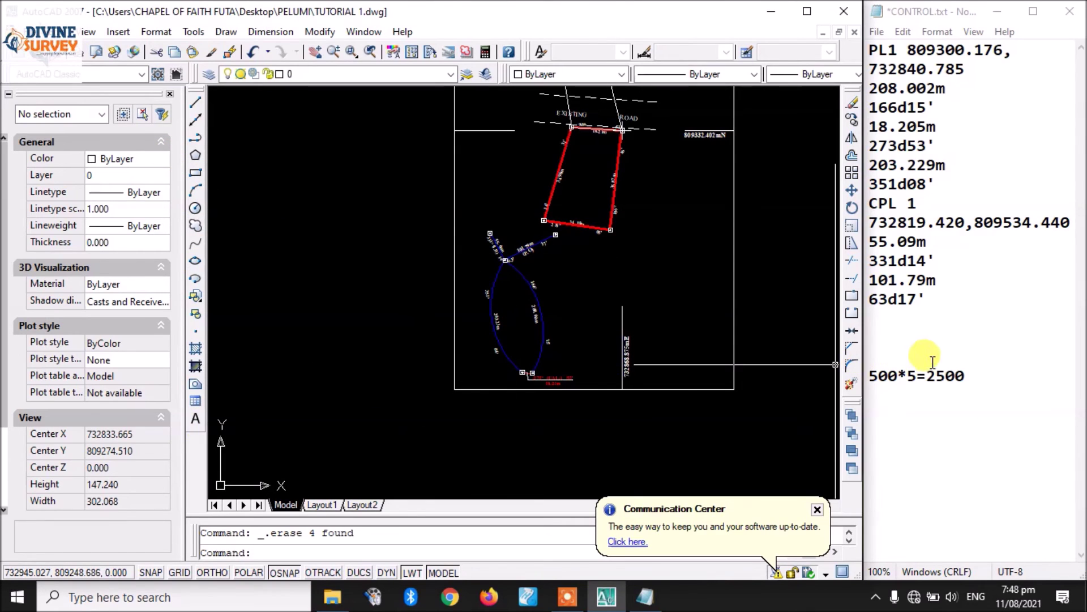
{"action": "left_click", "coordinate": [195, 419]}
{"action": "left_click", "coordinate": [302, 277]}
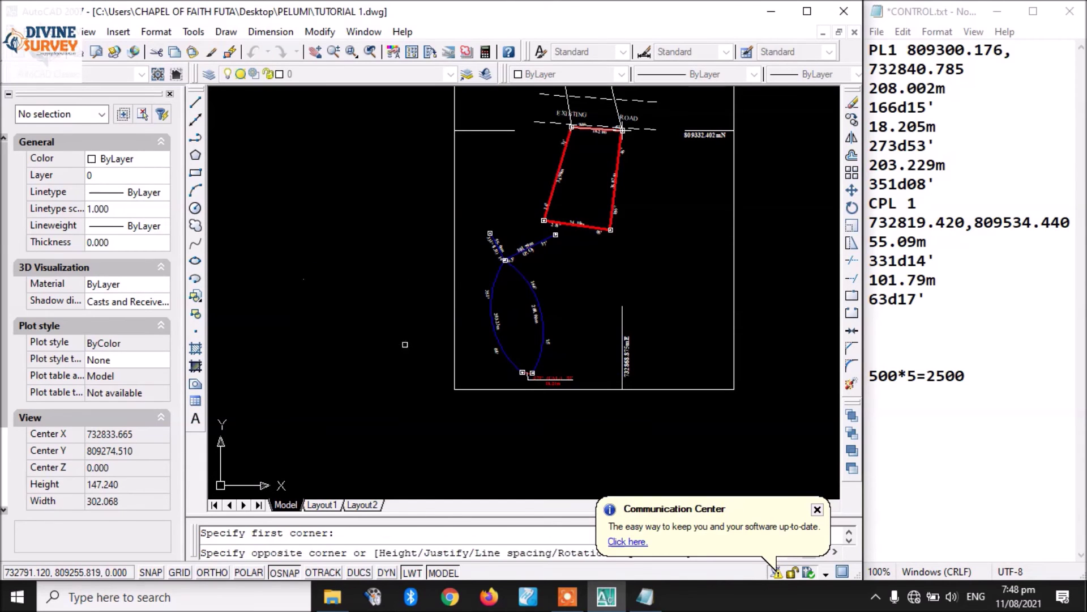
{"action": "left_click", "coordinate": [405, 343]}
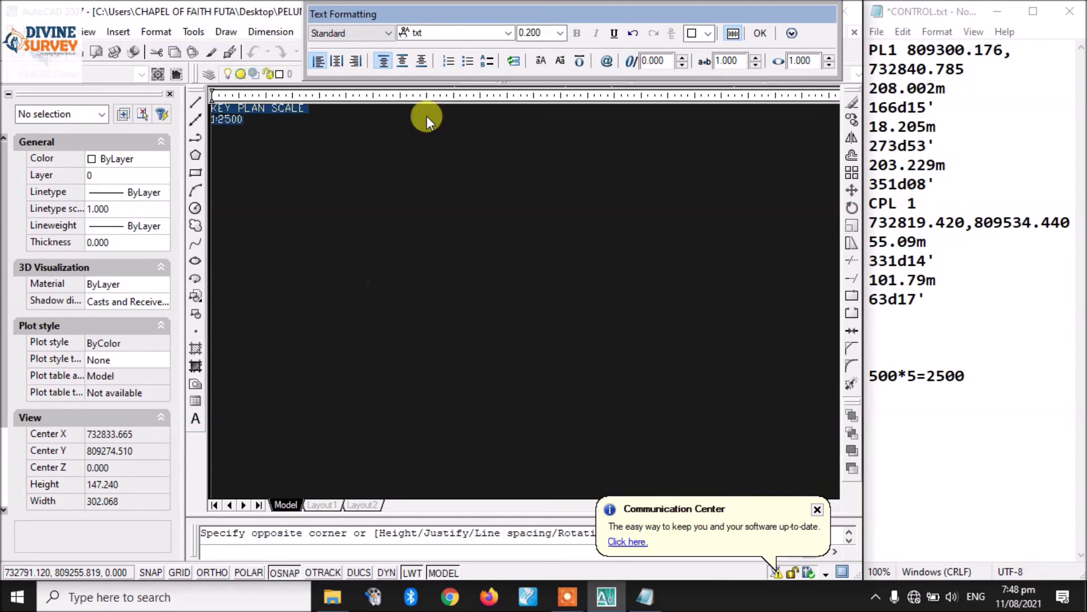
Step: Set the caption font to Times New Roman with text height 1.200
{"action": "left_click", "coordinate": [507, 34]}
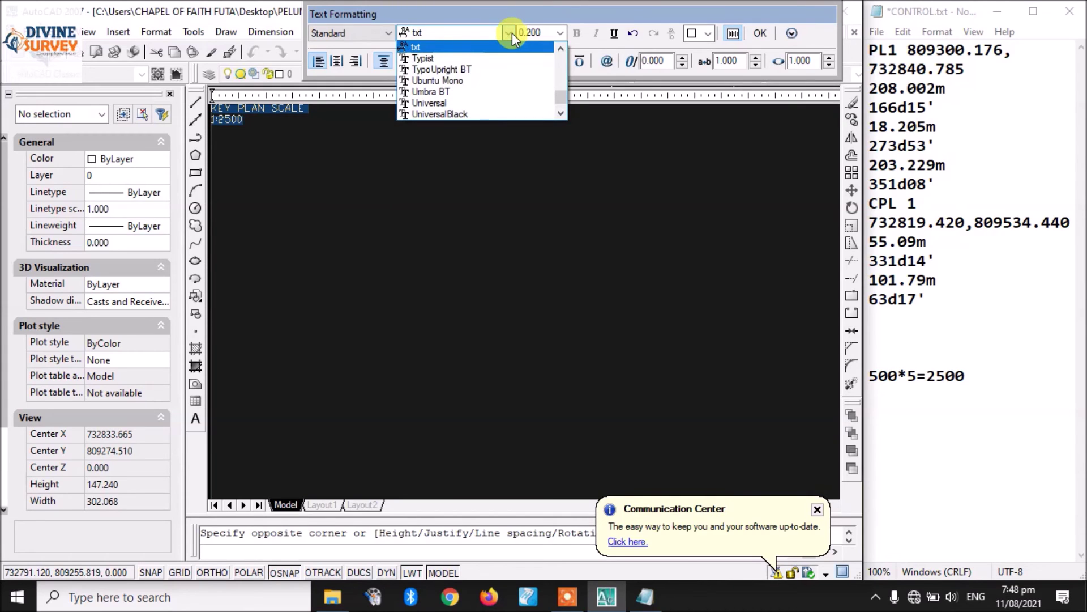
{"action": "type", "text": "Times"}
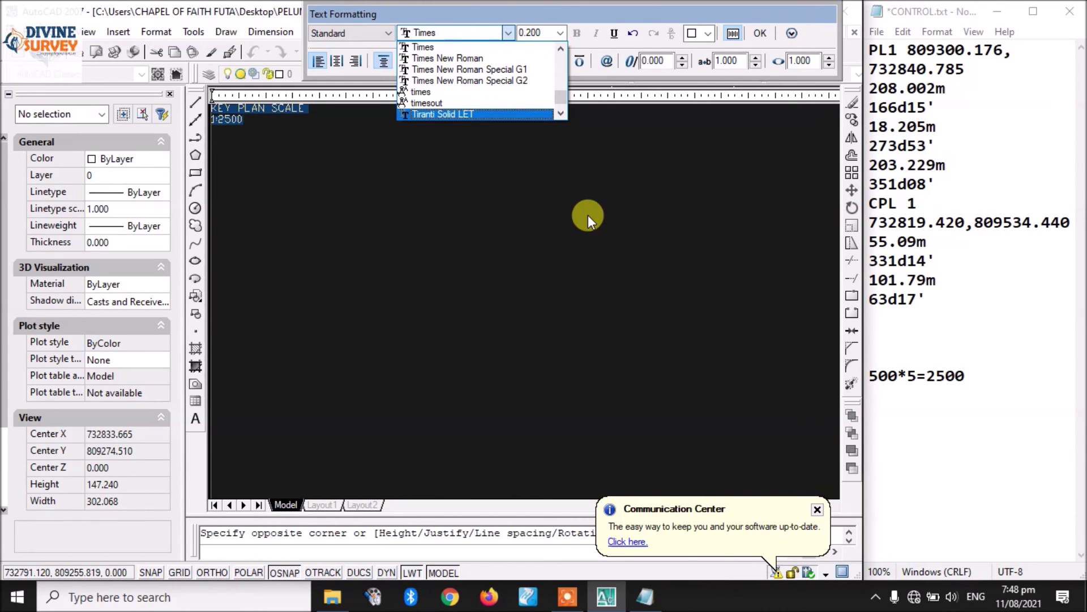
{"action": "left_click", "coordinate": [484, 59]}
{"action": "left_click", "coordinate": [563, 36]}
{"action": "left_click", "coordinate": [540, 59]}
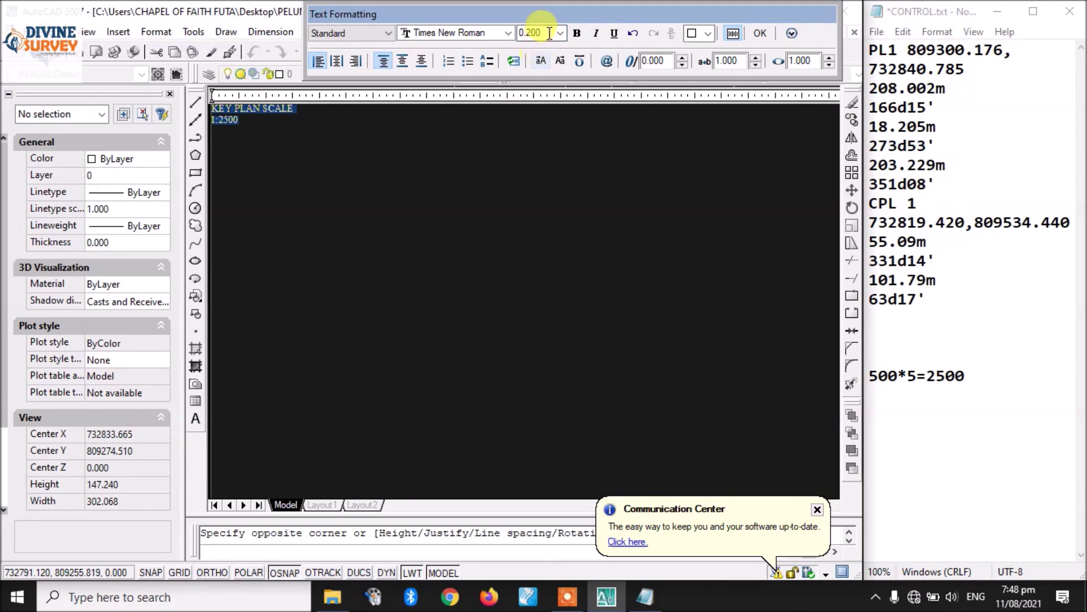
{"action": "left_click", "coordinate": [556, 33]}
{"action": "left_click", "coordinate": [538, 57]}
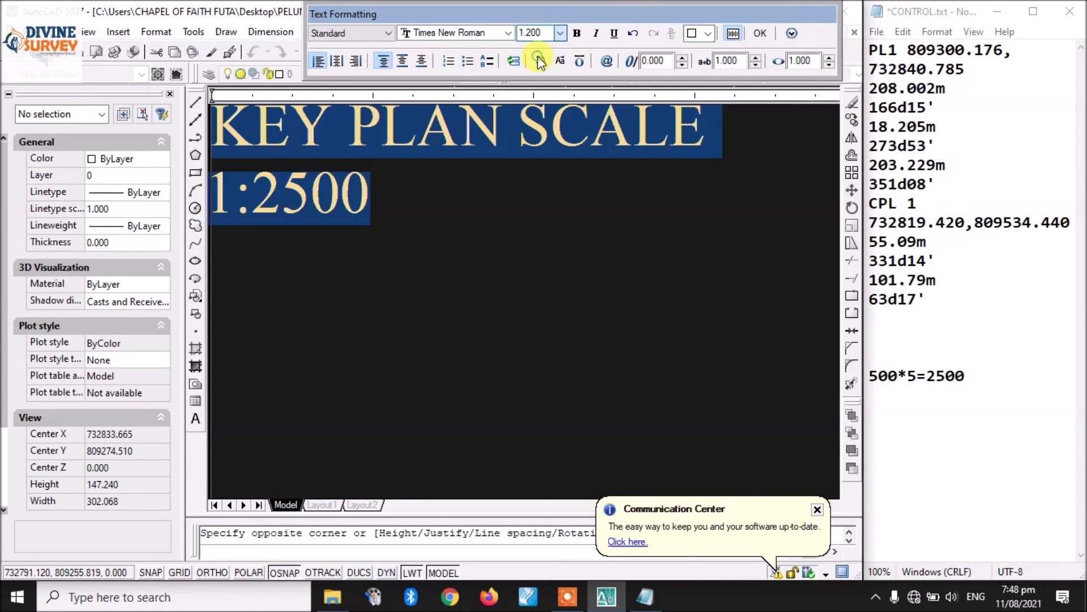
Step: Centre and middle-justify the caption, and make it bold, underlined and italic
{"action": "left_click", "coordinate": [338, 60]}
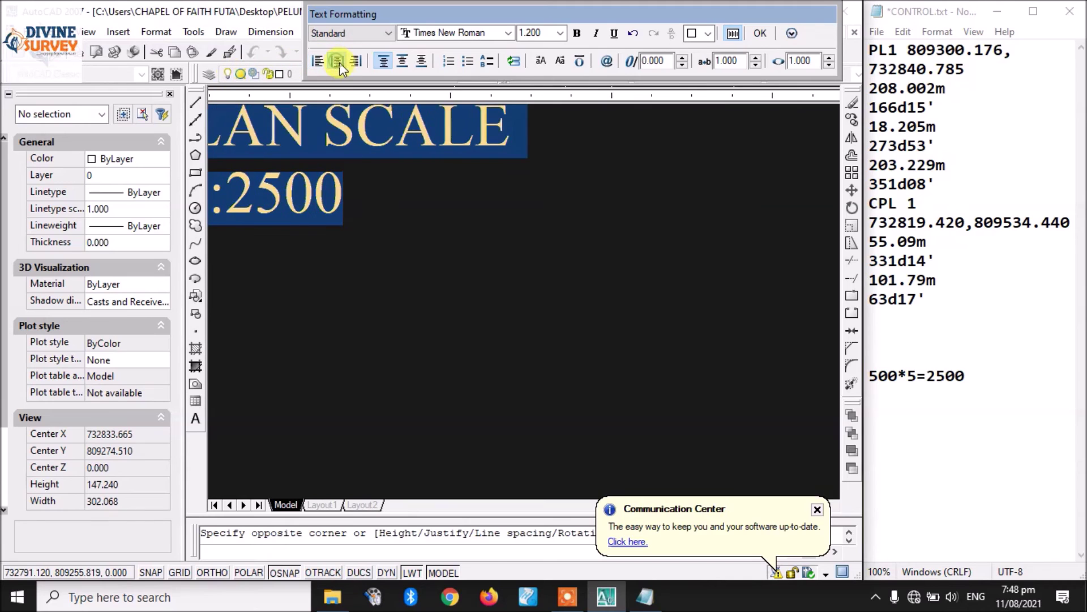
{"action": "left_click", "coordinate": [402, 61]}
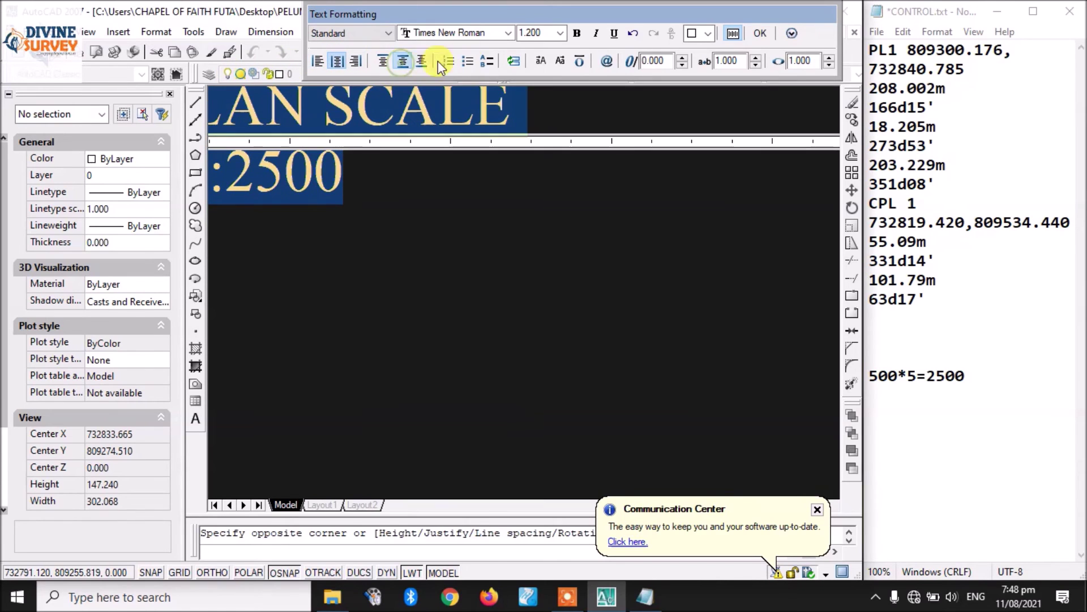
{"action": "left_click", "coordinate": [578, 35]}
{"action": "left_click", "coordinate": [614, 34]}
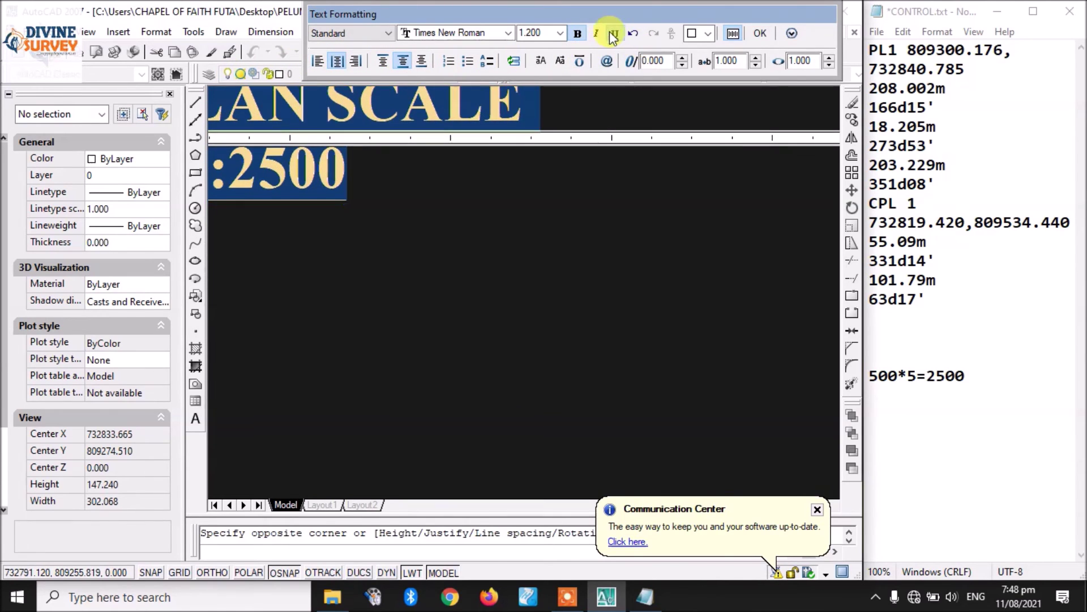
{"action": "left_click", "coordinate": [595, 35]}
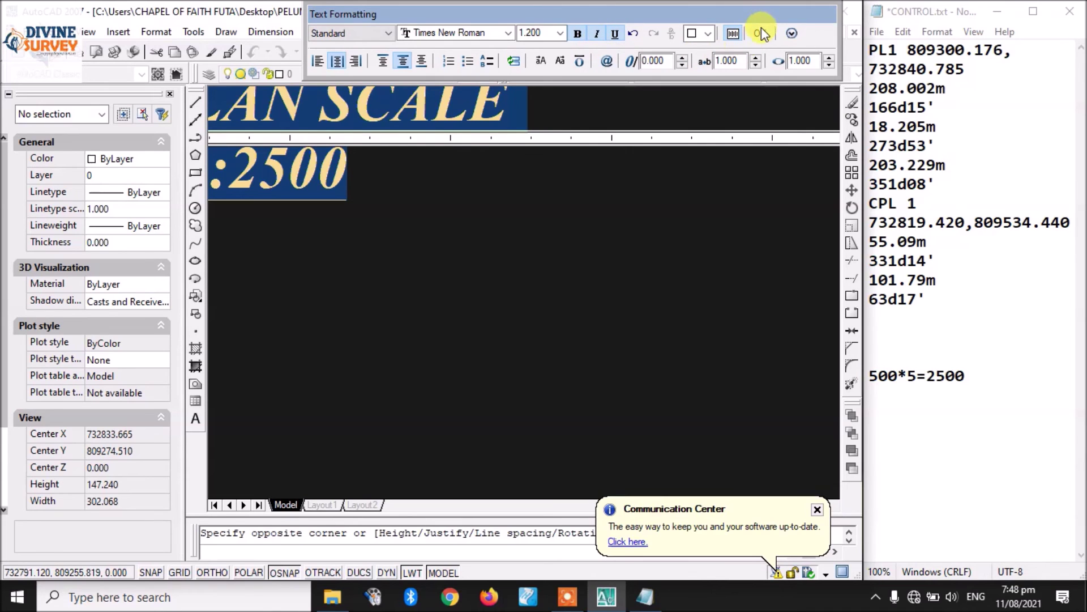
{"action": "scroll", "coordinate": [717, 202], "scroll_direction": "down", "scroll_amount": 10}
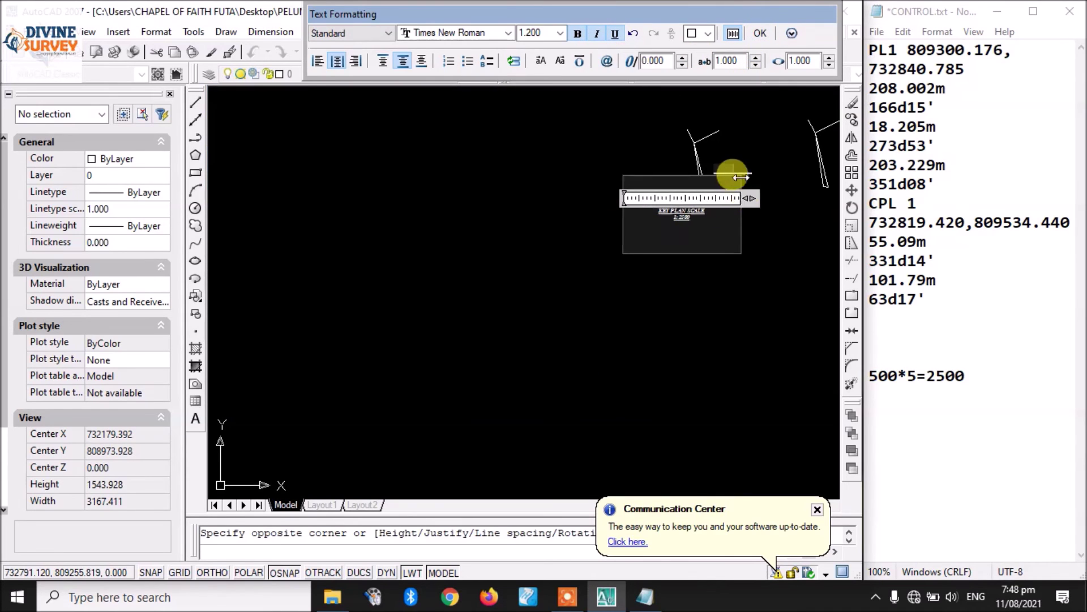
Step: Close the editor and move the KEY PLAN SCALE 1:2500 caption below the red parcel
{"action": "left_click", "coordinate": [692, 173]}
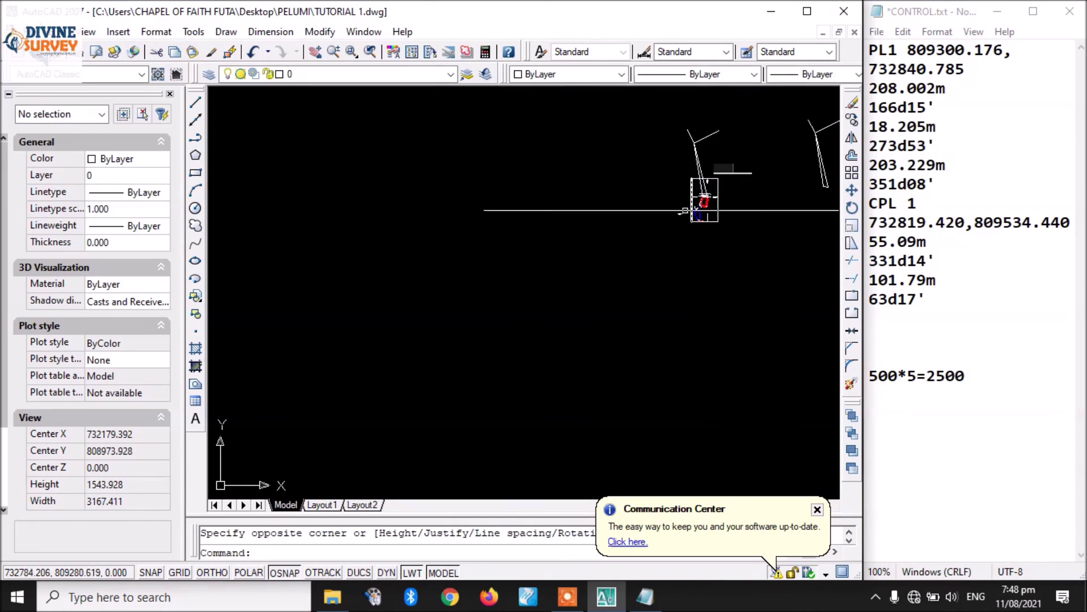
{"action": "scroll", "coordinate": [722, 172], "scroll_direction": "up", "scroll_amount": 8}
{"action": "left_click", "coordinate": [722, 171]}
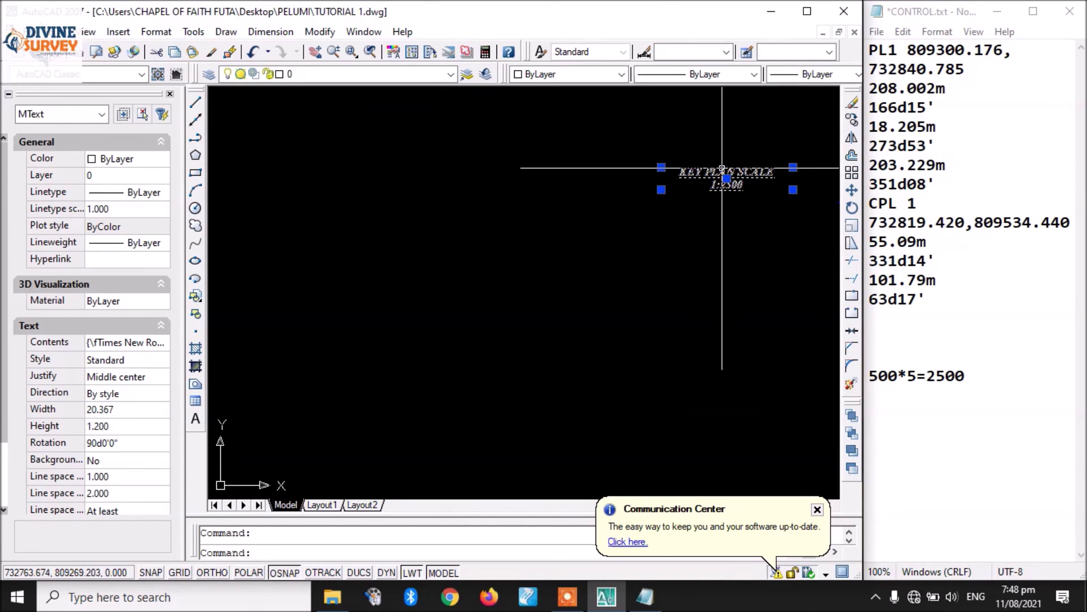
{"action": "left_click", "coordinate": [727, 179]}
{"action": "middle_click_drag", "start_coordinate": [729, 243], "coordinate": [233, 256]}
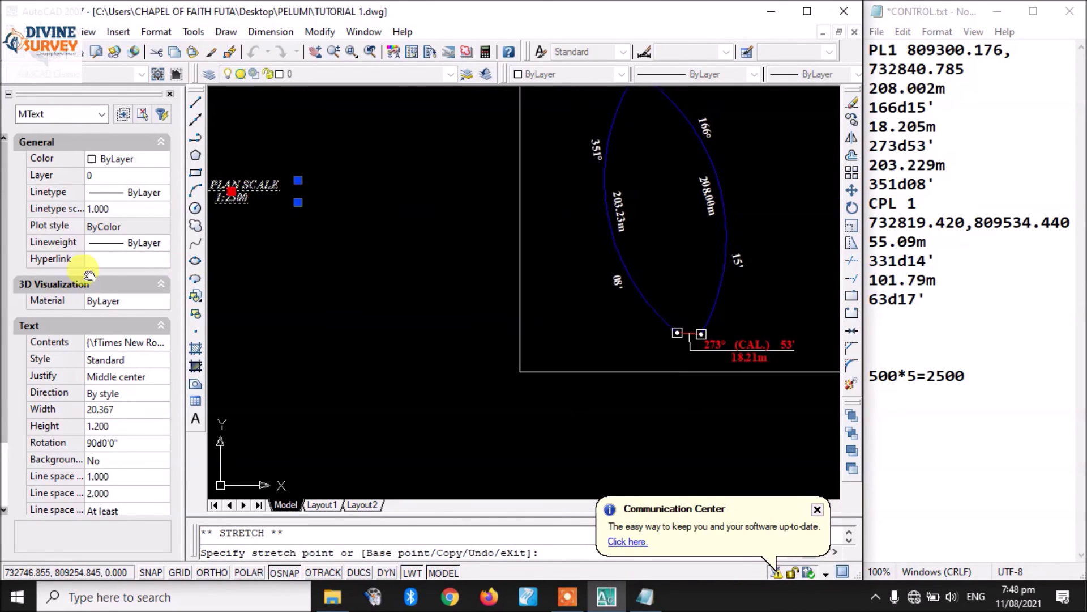
{"action": "middle_click_drag", "start_coordinate": [801, 180], "coordinate": [579, 288]}
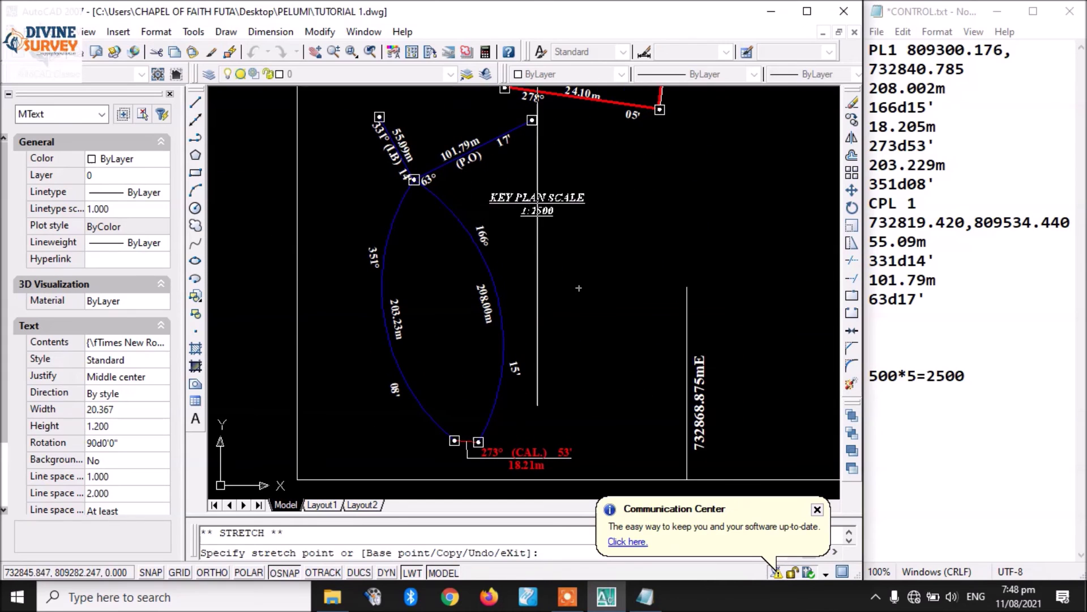
{"action": "key", "text": "Escape"}
{"action": "key", "text": "Escape"}
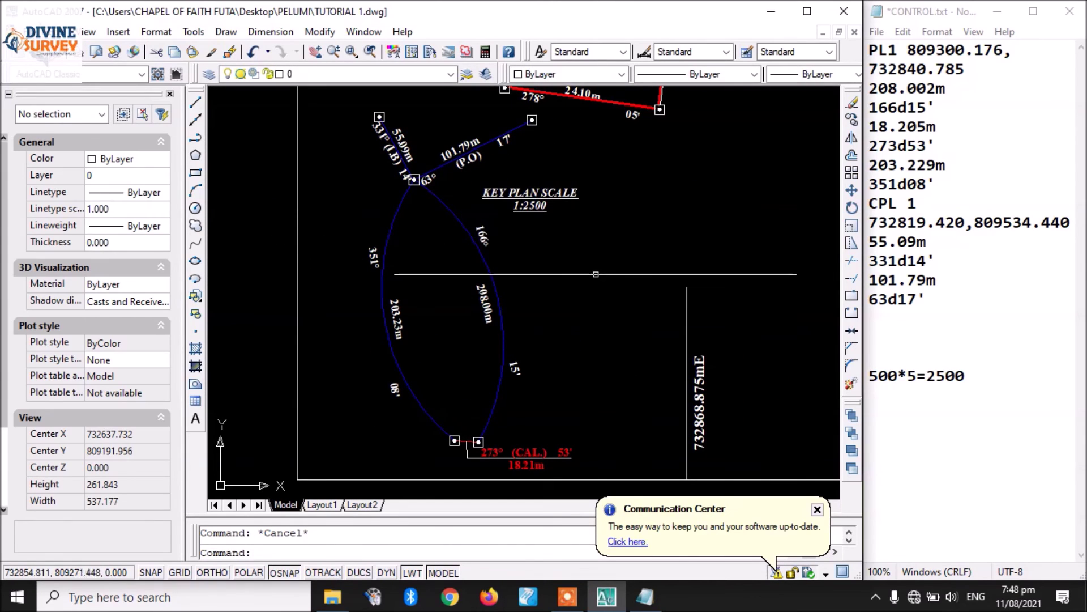
{"action": "scroll", "coordinate": [572, 294], "scroll_direction": "down", "scroll_amount": 3}
{"action": "scroll", "coordinate": [531, 253], "scroll_direction": "up", "scroll_amount": 3}
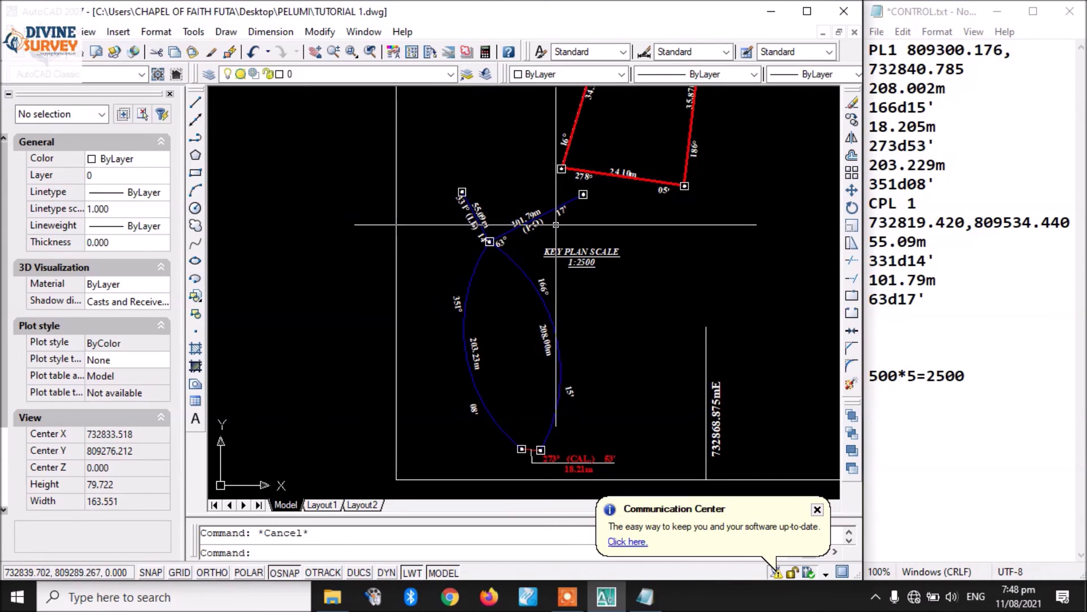
{"action": "mouse_move", "coordinate": [582, 264]}
{"action": "middle_mouse_down"}
{"action": "mouse_move", "coordinate": [486, 272]}
{"action": "mouse_move", "coordinate": [474, 309]}
{"action": "middle_mouse_up"}
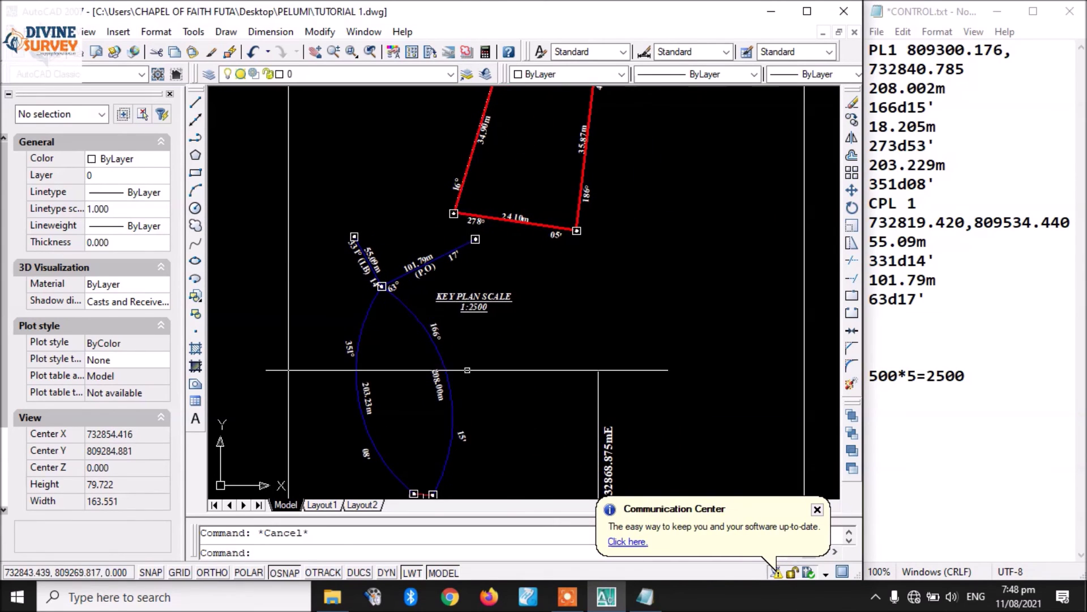
{"action": "scroll", "coordinate": [535, 237], "scroll_direction": "down", "scroll_amount": 6}
{"action": "scroll", "coordinate": [535, 154], "scroll_direction": "up", "scroll_amount": 5}
Step: Delete the two slanted lines above the parcel
{"action": "left_click", "coordinate": [534, 154]}
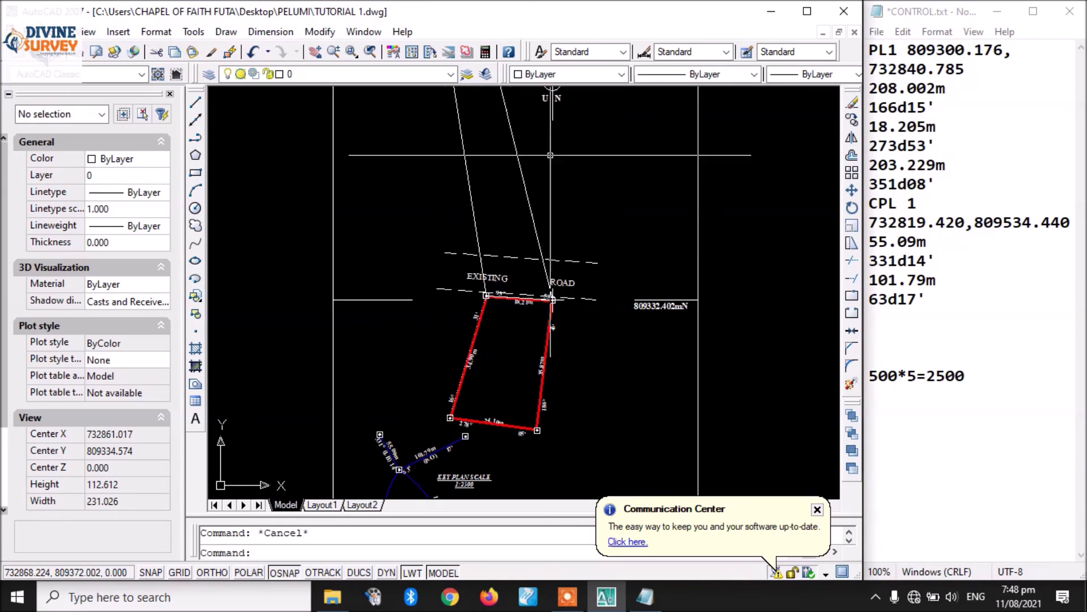
{"action": "left_click", "coordinate": [440, 155]}
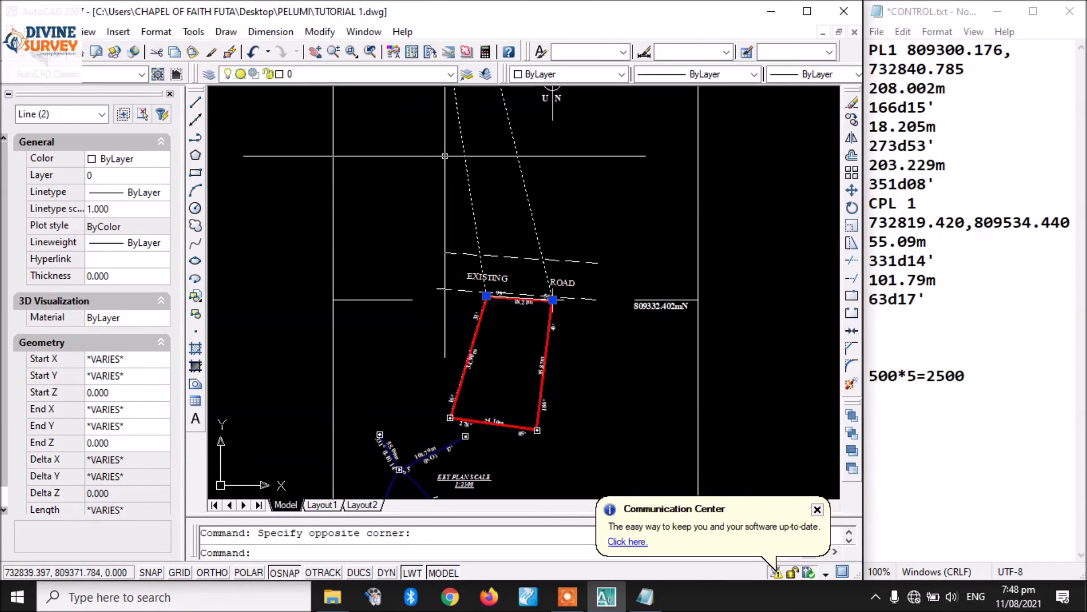
{"action": "key", "text": "Delete"}
Step: Delete the stray V-shaped lines on both sides away from the plan
{"action": "scroll", "coordinate": [525, 226], "scroll_direction": "down", "scroll_amount": 6}
{"action": "scroll", "coordinate": [483, 150], "scroll_direction": "down", "scroll_amount": 5}
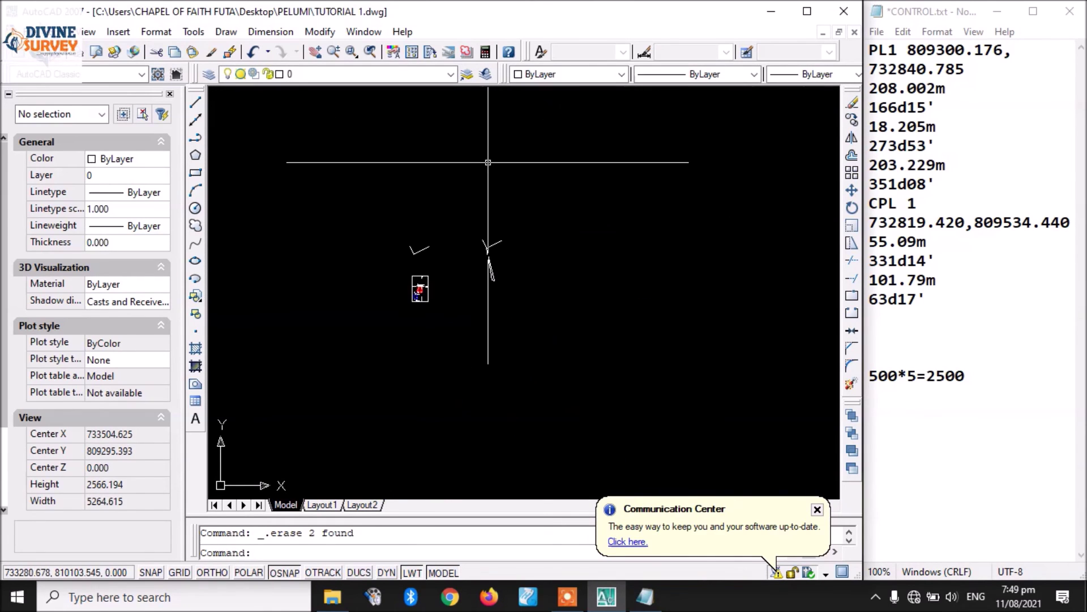
{"action": "scroll", "coordinate": [431, 255], "scroll_direction": "up", "scroll_amount": 3}
{"action": "left_click", "coordinate": [455, 333]}
{"action": "left_click", "coordinate": [333, 219]}
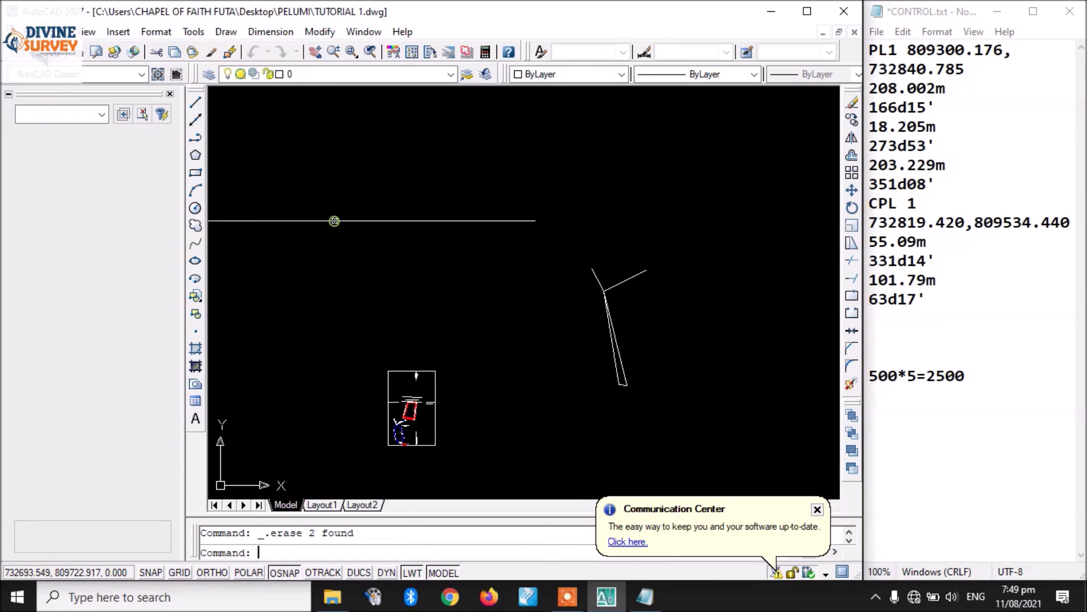
{"action": "left_click", "coordinate": [692, 440]}
{"action": "left_click", "coordinate": [544, 173]}
{"action": "key", "text": "Delete"}
{"action": "scroll", "coordinate": [473, 282], "scroll_direction": "up", "scroll_amount": 5}
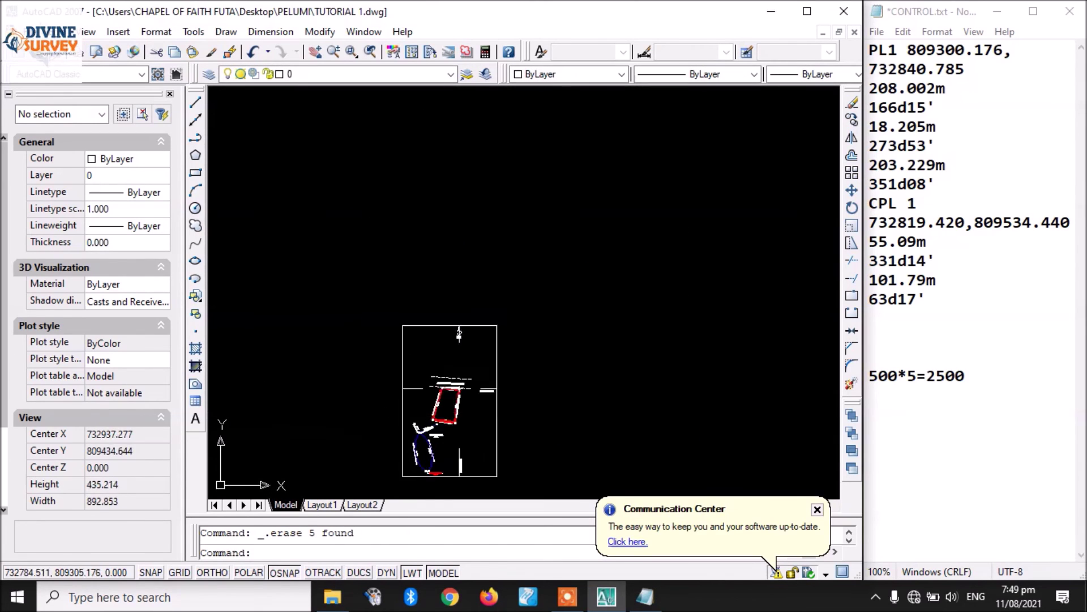
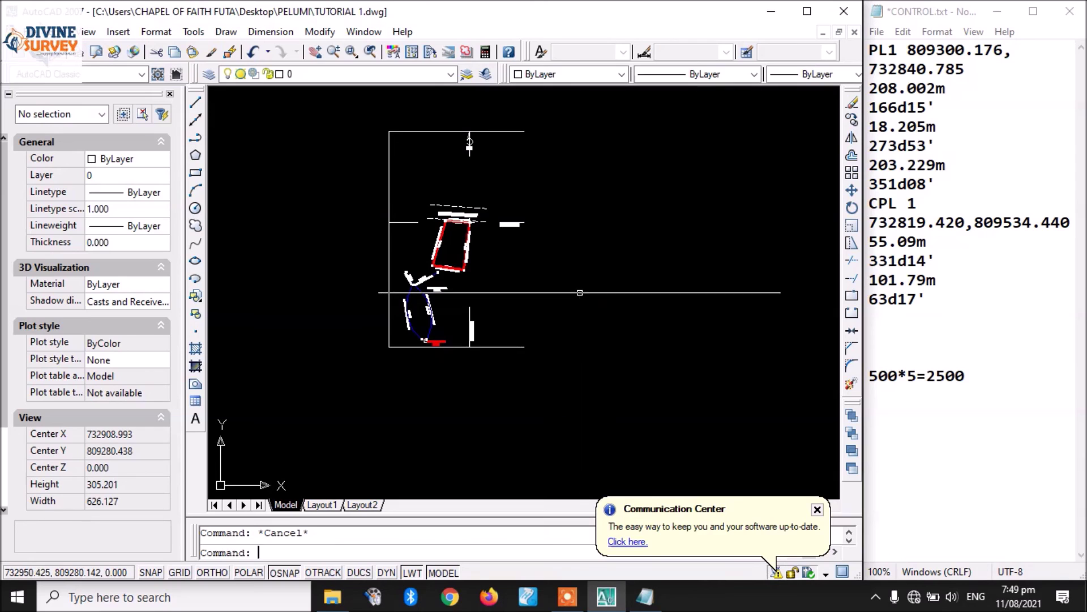
Step: Zoom in on the finished plot plan with its bearings and road
{"action": "scroll", "coordinate": [470, 232], "scroll_direction": "up", "scroll_amount": 6}
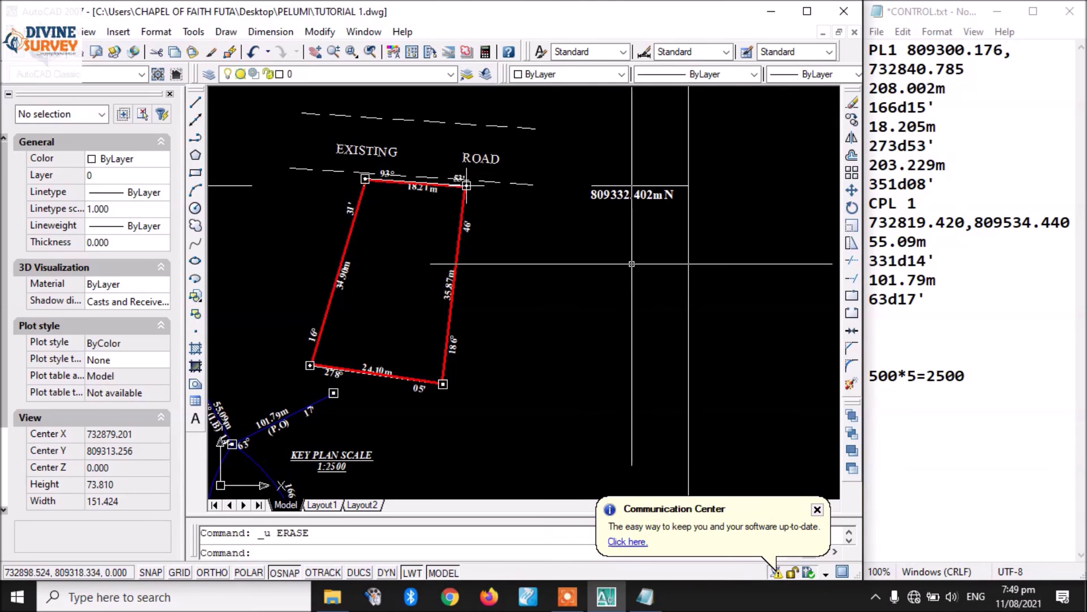
Step: Select the four frame lines (vertical, top, left and bottom) with crossing windows
{"action": "left_click", "coordinate": [735, 276]}
{"action": "left_click", "coordinate": [685, 301]}
{"action": "scroll", "coordinate": [651, 272], "scroll_direction": "down", "scroll_amount": 9}
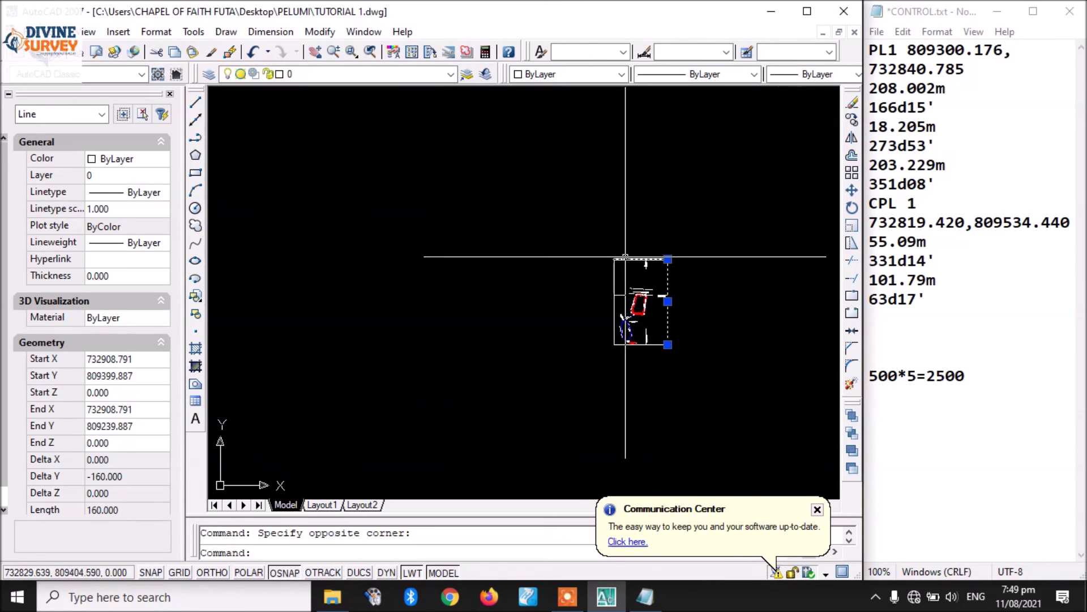
{"action": "scroll", "coordinate": [625, 258], "scroll_direction": "up", "scroll_amount": 3}
{"action": "left_click", "coordinate": [627, 258]}
{"action": "left_click", "coordinate": [606, 306]}
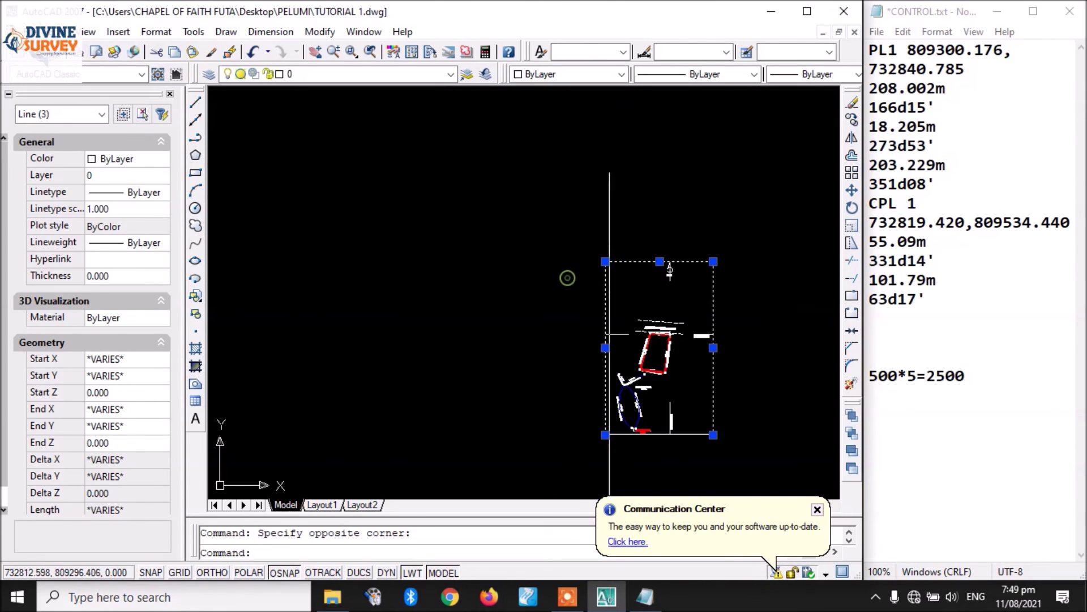
{"action": "scroll", "coordinate": [666, 351], "scroll_direction": "up", "scroll_amount": 5}
{"action": "left_click", "coordinate": [656, 394]}
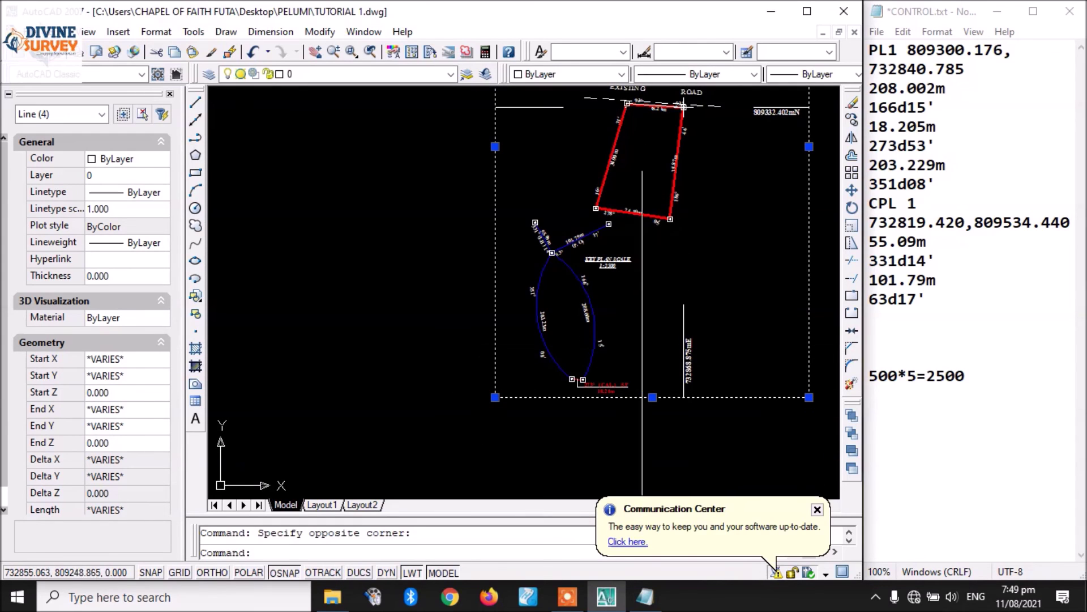
Step: Move the frame onto a midpoint snap so it encloses the parcel and key plan
{"action": "key", "text": "Return"}
{"action": "left_click", "coordinate": [721, 327]}
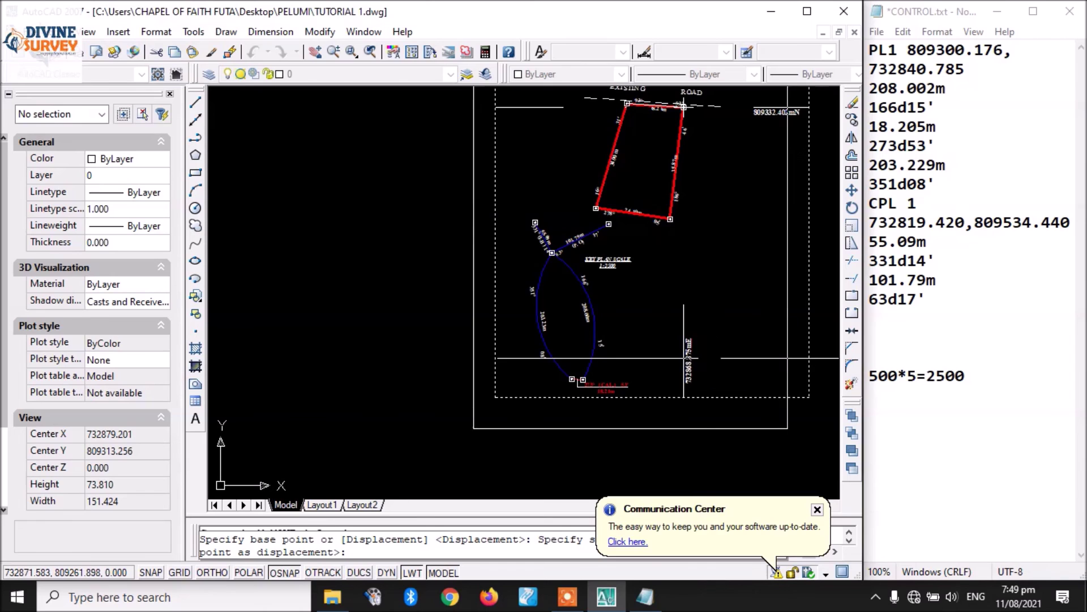
{"action": "scroll", "coordinate": [700, 358], "scroll_direction": "down", "scroll_amount": 7}
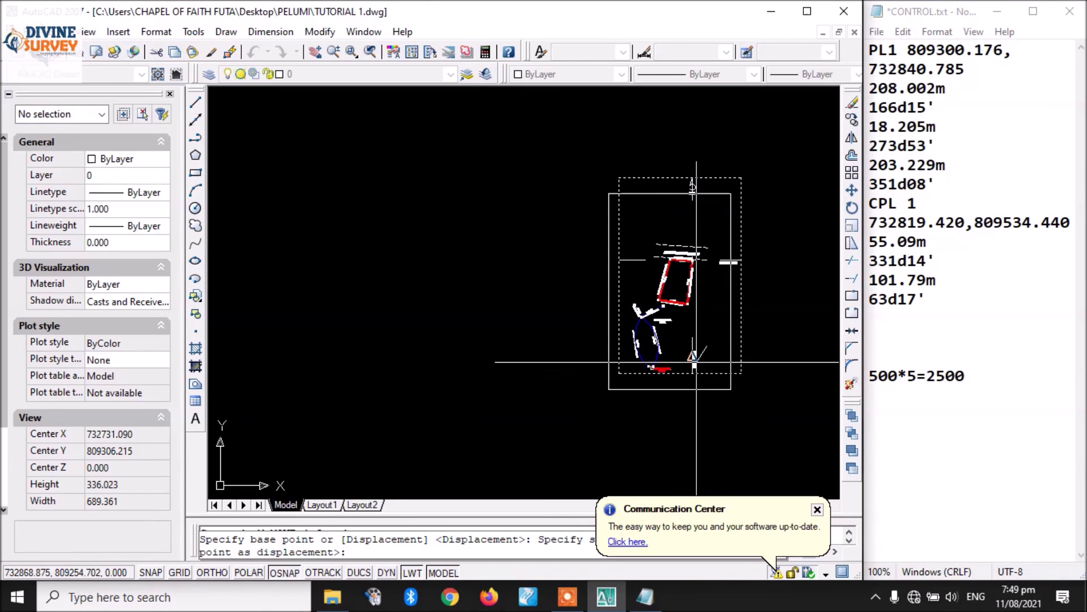
{"action": "left_click", "coordinate": [695, 359]}
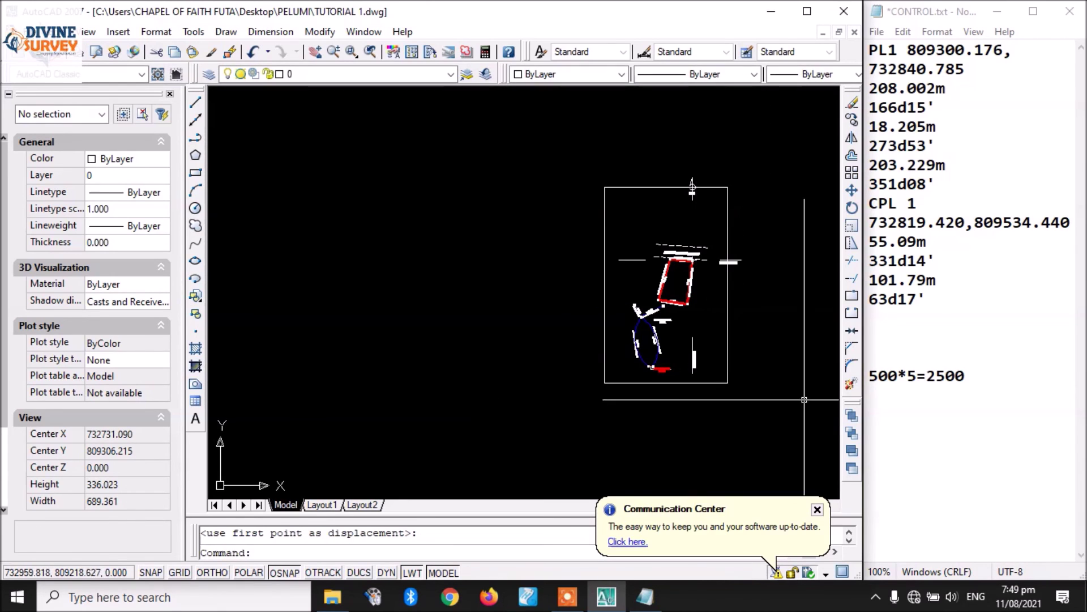
{"action": "scroll", "coordinate": [699, 260], "scroll_direction": "up", "scroll_amount": 7}
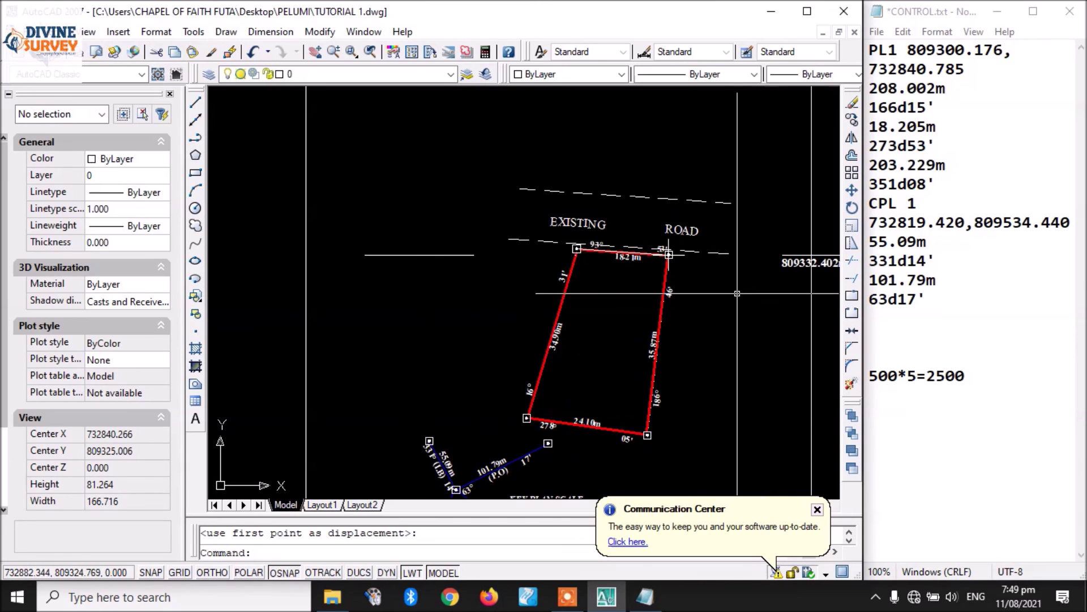
{"action": "middle_click_drag", "start_coordinate": [737, 293], "coordinate": [554, 271]}
Step: Move the 809332.402mN northing label onto the horizontal grid line beside the road
{"action": "left_click", "coordinate": [694, 249]}
{"action": "left_click", "coordinate": [657, 240]}
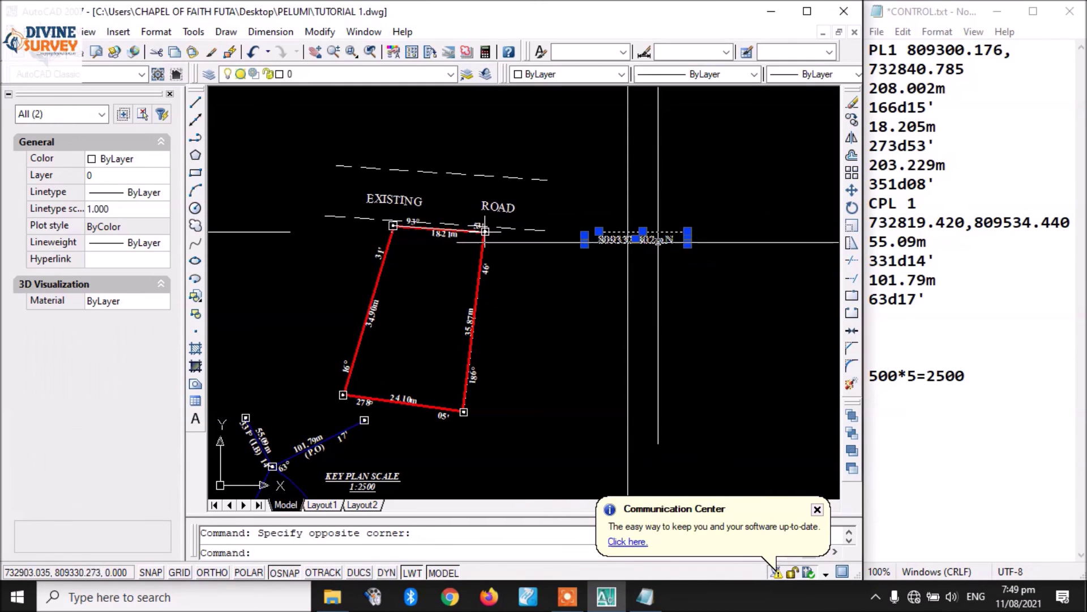
{"action": "type", "text": "m"}
{"action": "key", "text": "Return"}
{"action": "left_click", "coordinate": [672, 233]}
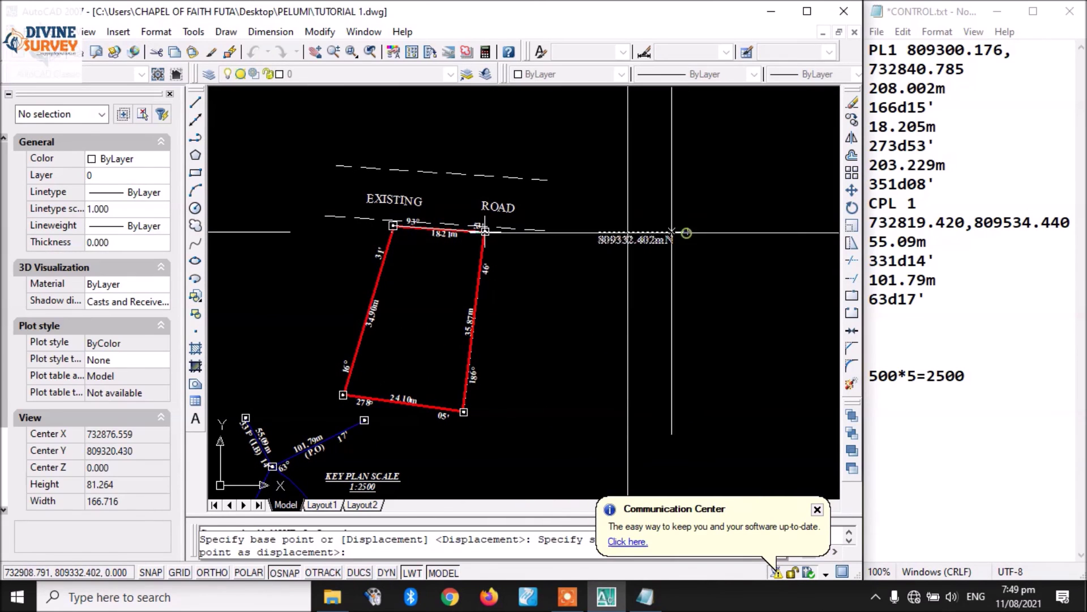
{"action": "left_click", "coordinate": [816, 232]}
{"action": "scroll", "coordinate": [494, 266], "scroll_direction": "down", "scroll_amount": 7}
{"action": "scroll", "coordinate": [382, 255], "scroll_direction": "up", "scroll_amount": 7}
Step: Select the short left horizontal line, then start and cancel an EXTEND operation
{"action": "left_click", "coordinate": [657, 278]}
{"action": "left_click", "coordinate": [532, 290]}
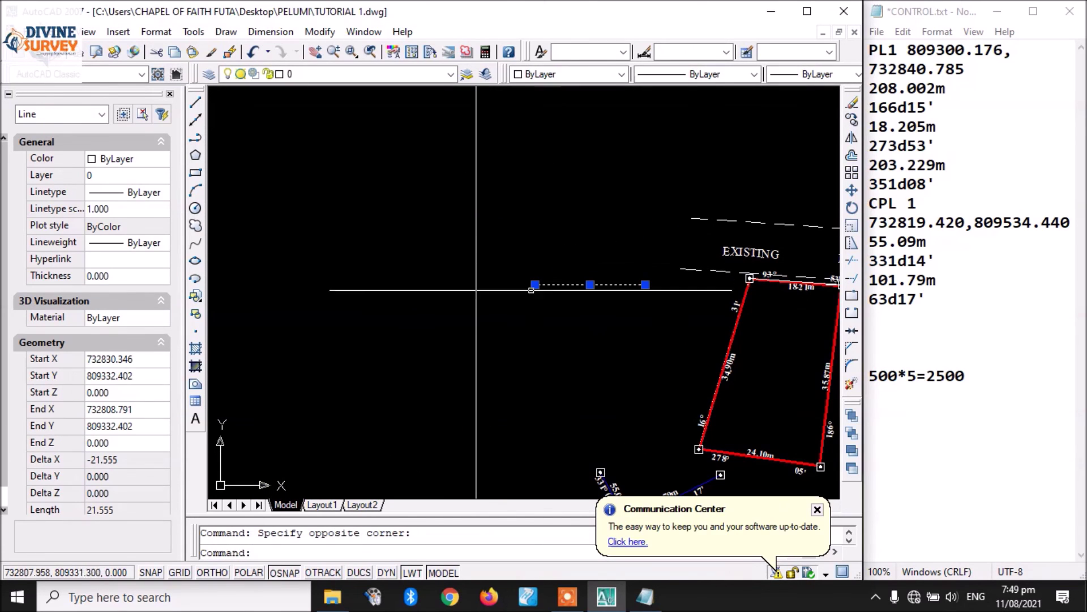
{"action": "key", "text": "Escape"}
{"action": "type", "text": "ex"}
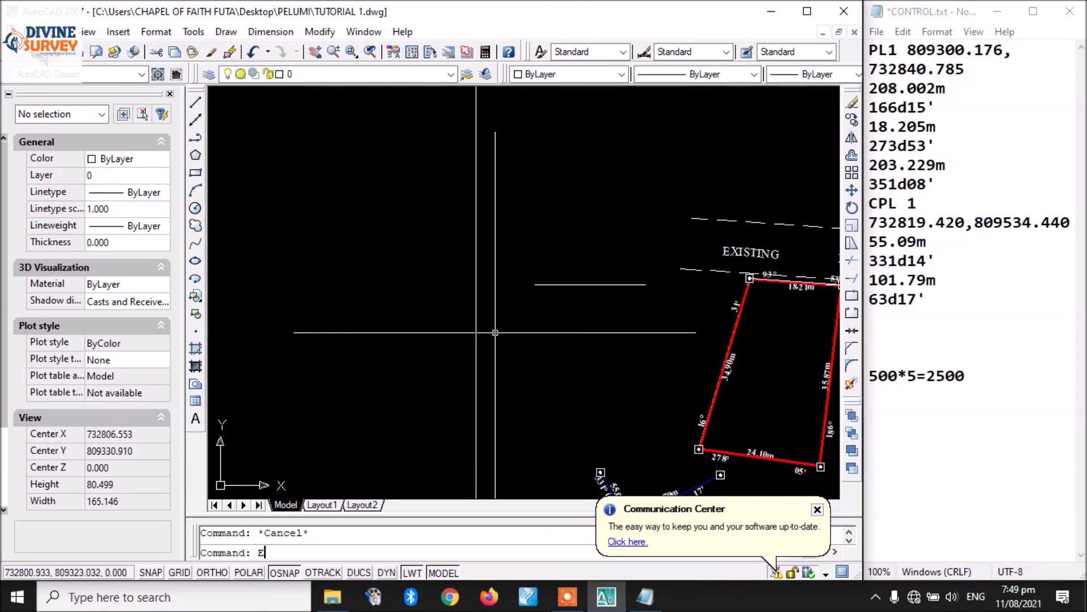
{"action": "key", "text": "Return"}
{"action": "key", "text": "Return"}
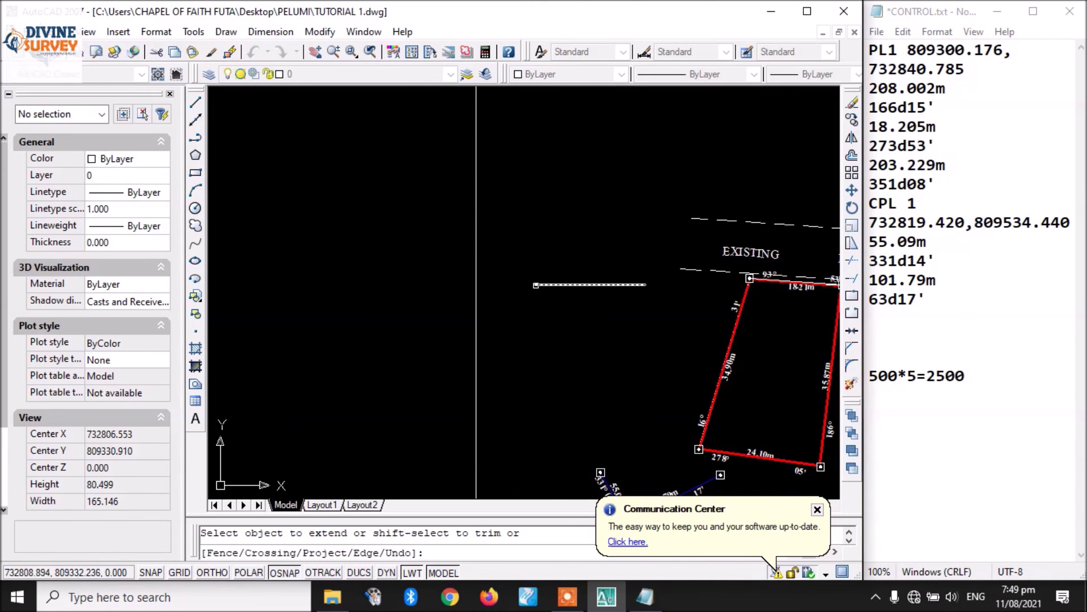
{"action": "scroll", "coordinate": [540, 286], "scroll_direction": "down", "scroll_amount": 8}
{"action": "key", "text": "Escape"}
{"action": "scroll", "coordinate": [623, 289], "scroll_direction": "up", "scroll_amount": 7}
{"action": "left_click", "coordinate": [628, 291]}
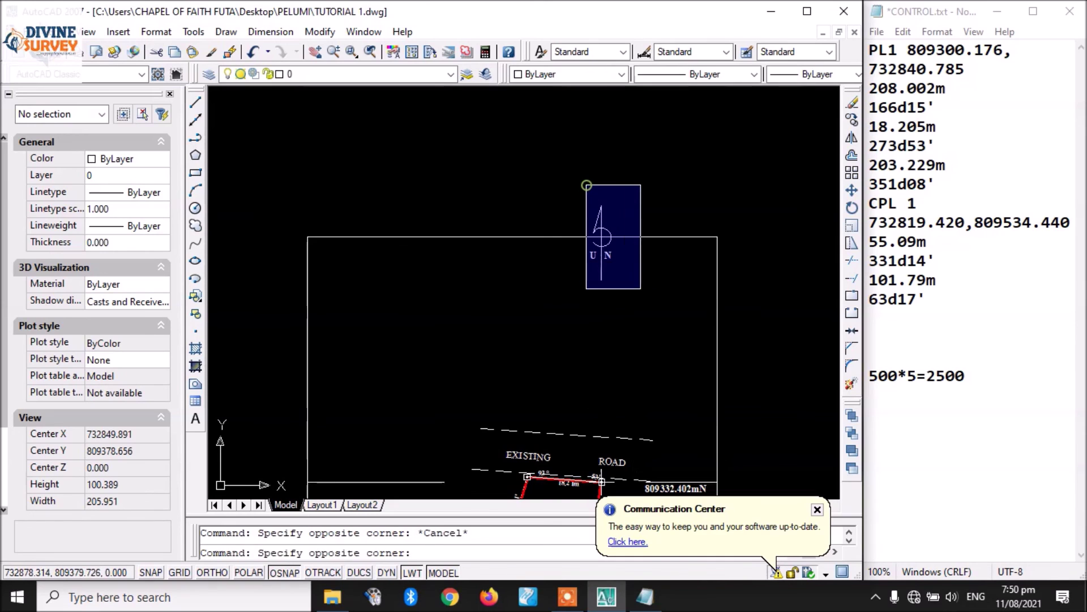
Step: Move the four north-arrow objects up near the frame's top edge, then recentre the sheet
{"action": "left_click", "coordinate": [587, 185]}
{"action": "type", "text": "m"}
{"action": "key", "text": "Return"}
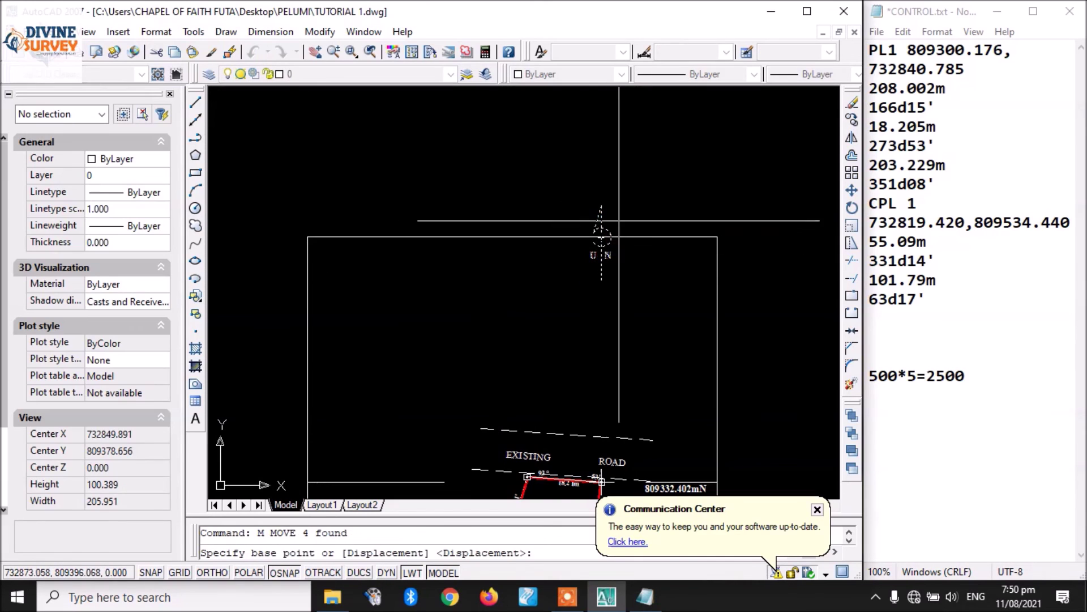
{"action": "left_click", "coordinate": [602, 205]}
{"action": "scroll", "coordinate": [603, 225], "scroll_direction": "up", "scroll_amount": 8}
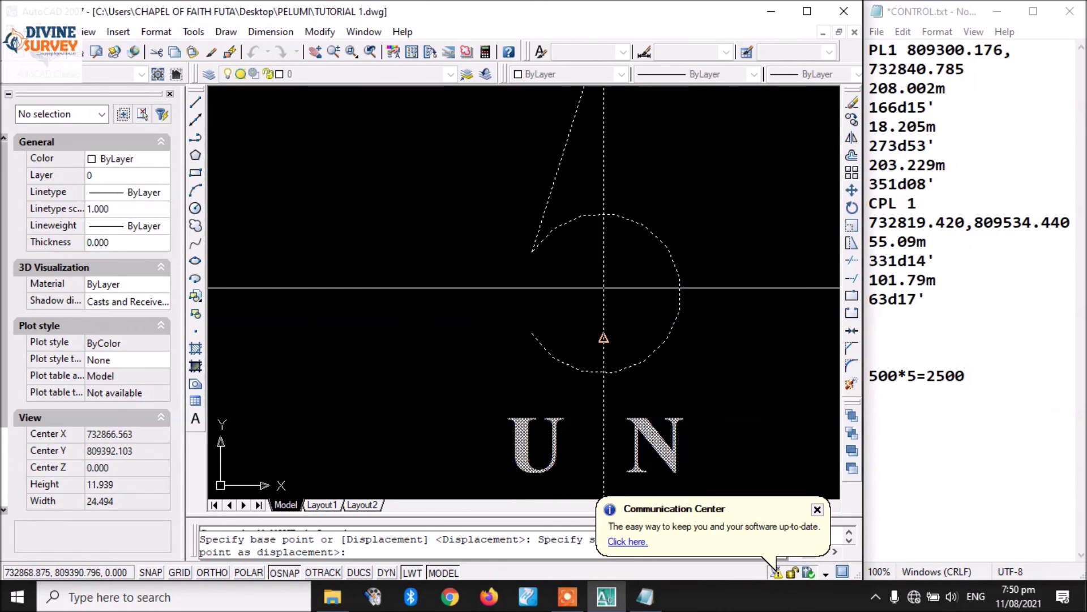
{"action": "left_click", "coordinate": [602, 287]}
{"action": "scroll", "coordinate": [603, 255], "scroll_direction": "down", "scroll_amount": 12}
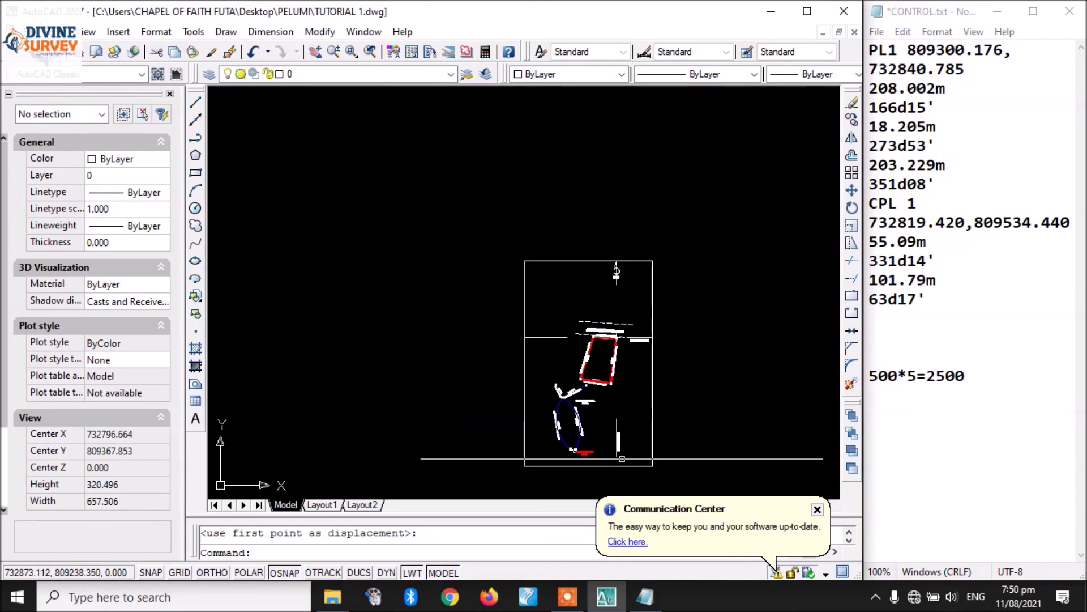
{"action": "scroll", "coordinate": [633, 337], "scroll_direction": "up", "scroll_amount": 5}
{"action": "scroll", "coordinate": [649, 408], "scroll_direction": "down", "scroll_amount": 5}
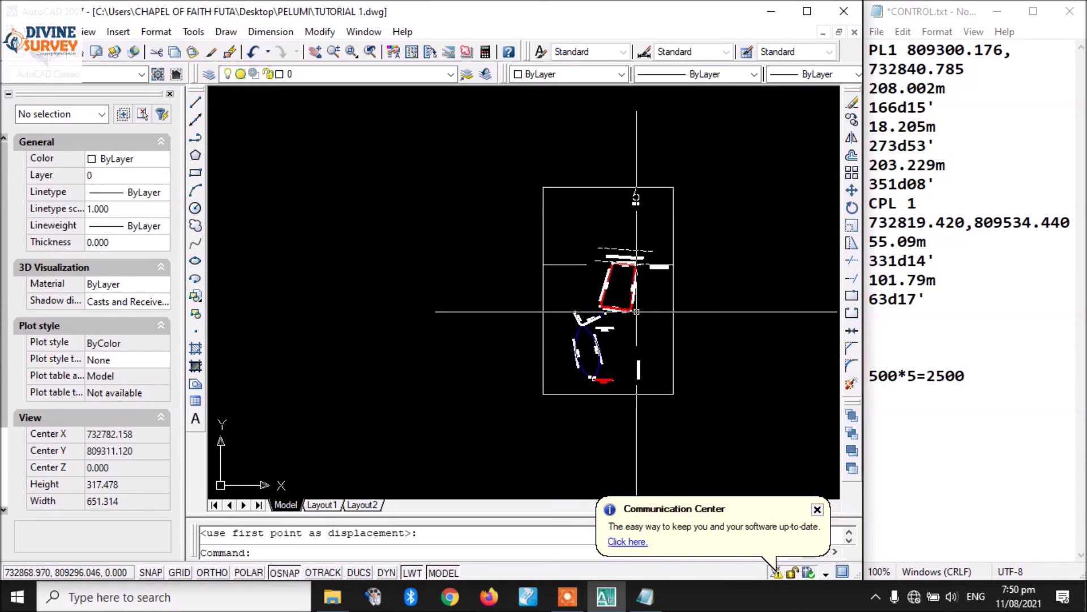
{"action": "middle_click_drag", "start_coordinate": [697, 303], "coordinate": [568, 286]}
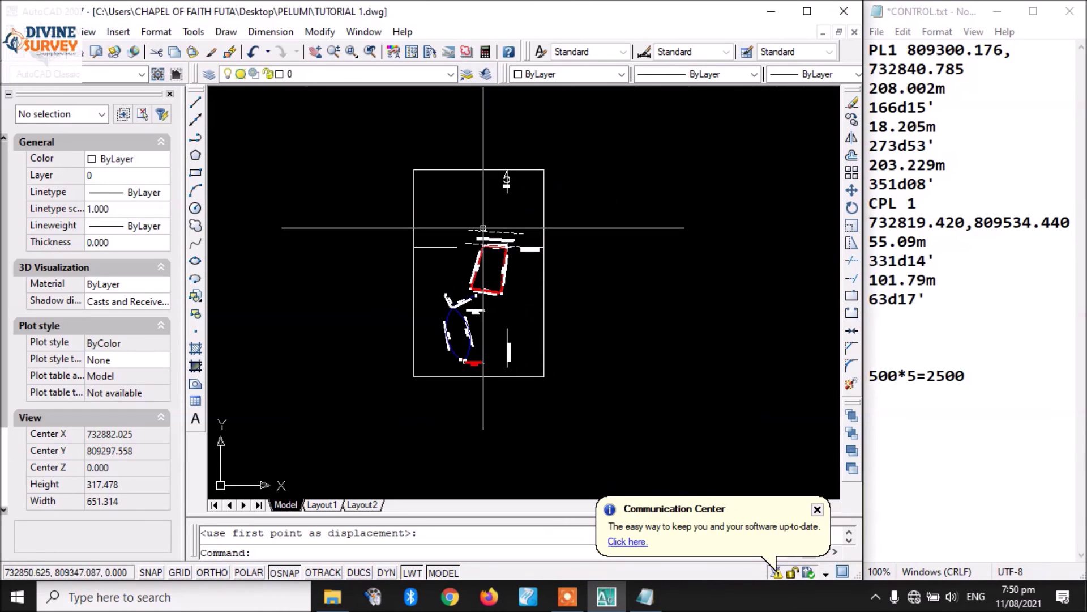